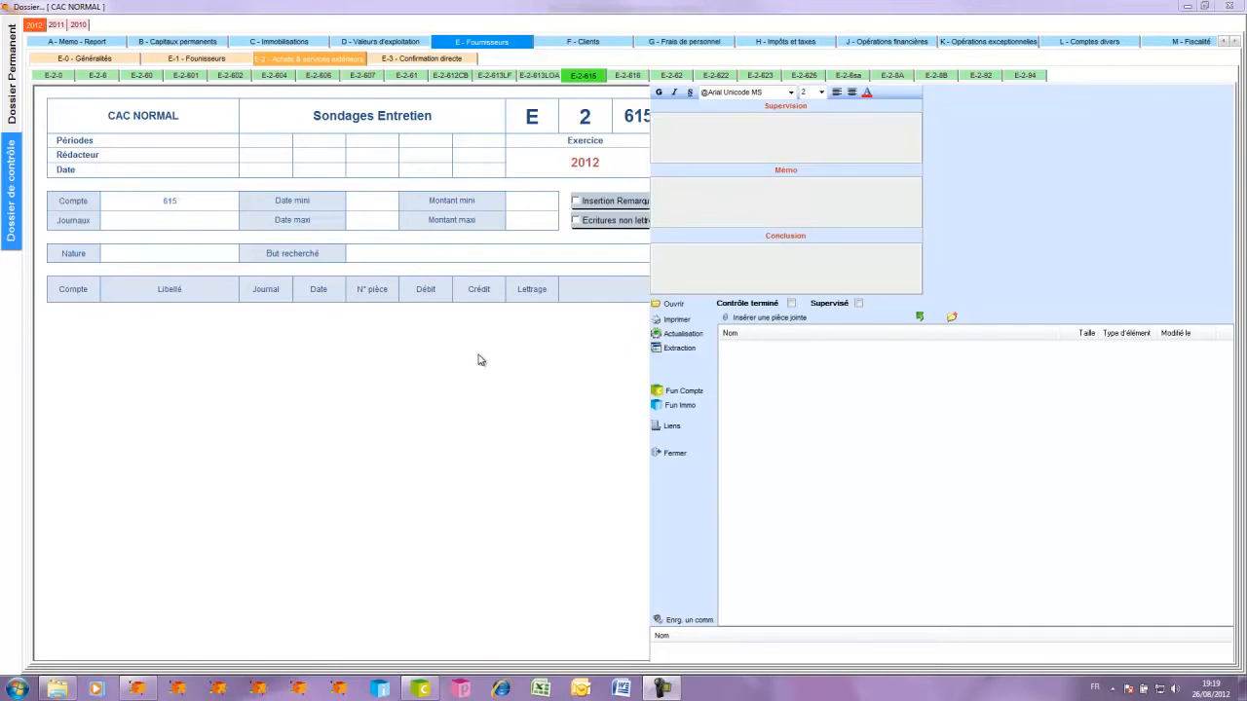
# Create a query on account 615 with a minimum amount of 500, replacing the saved query and updating the document
pyautogui.rightClick(479, 360)
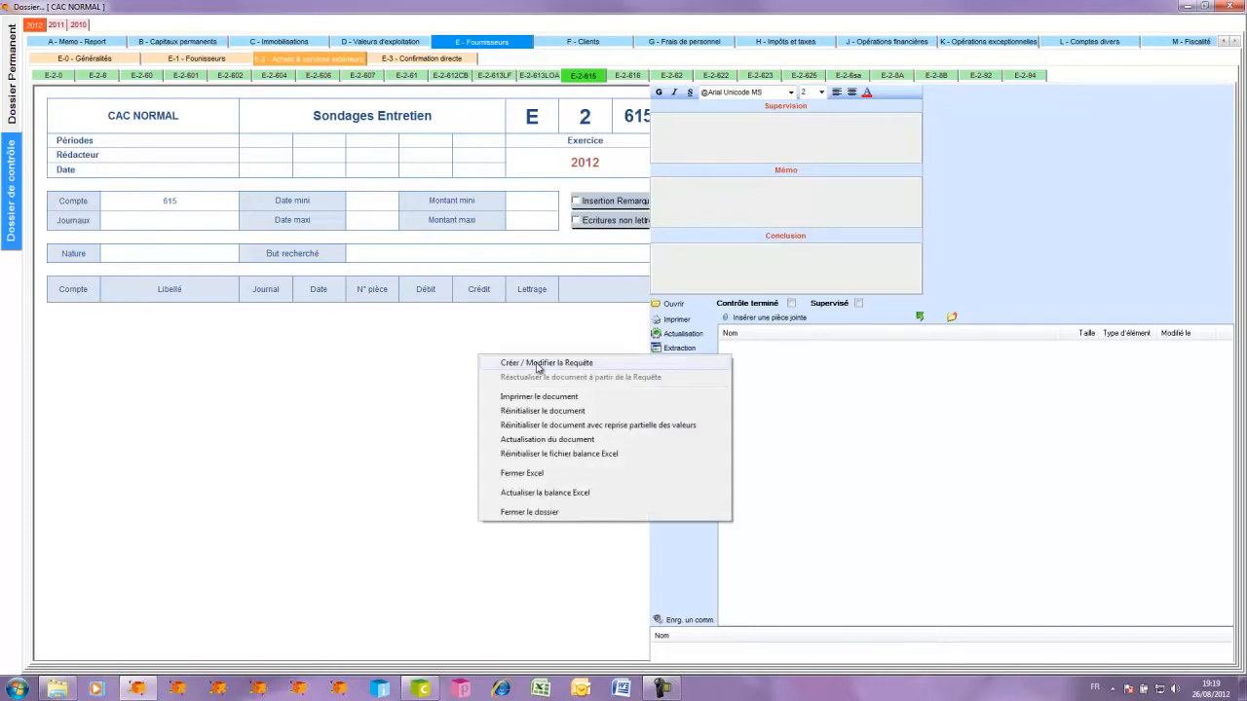
pyautogui.click(538, 366)
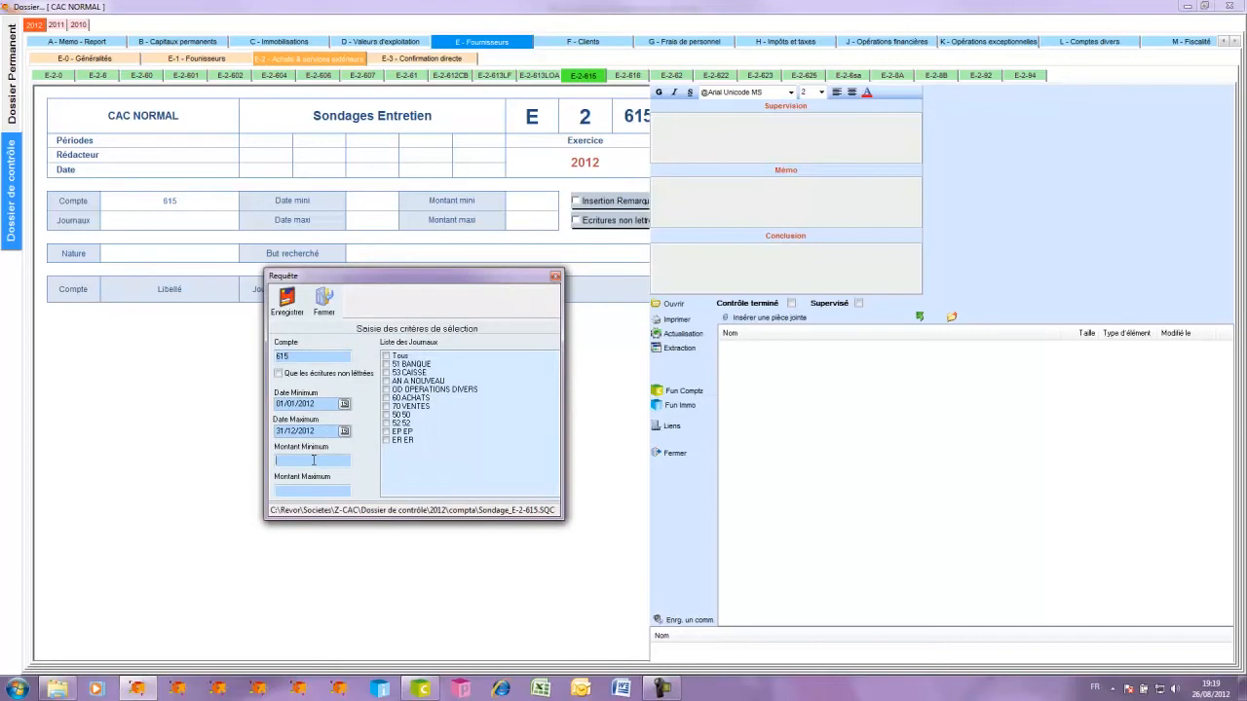
pyautogui.click(348, 459)
pyautogui.write('500')
pyautogui.click(287, 298)
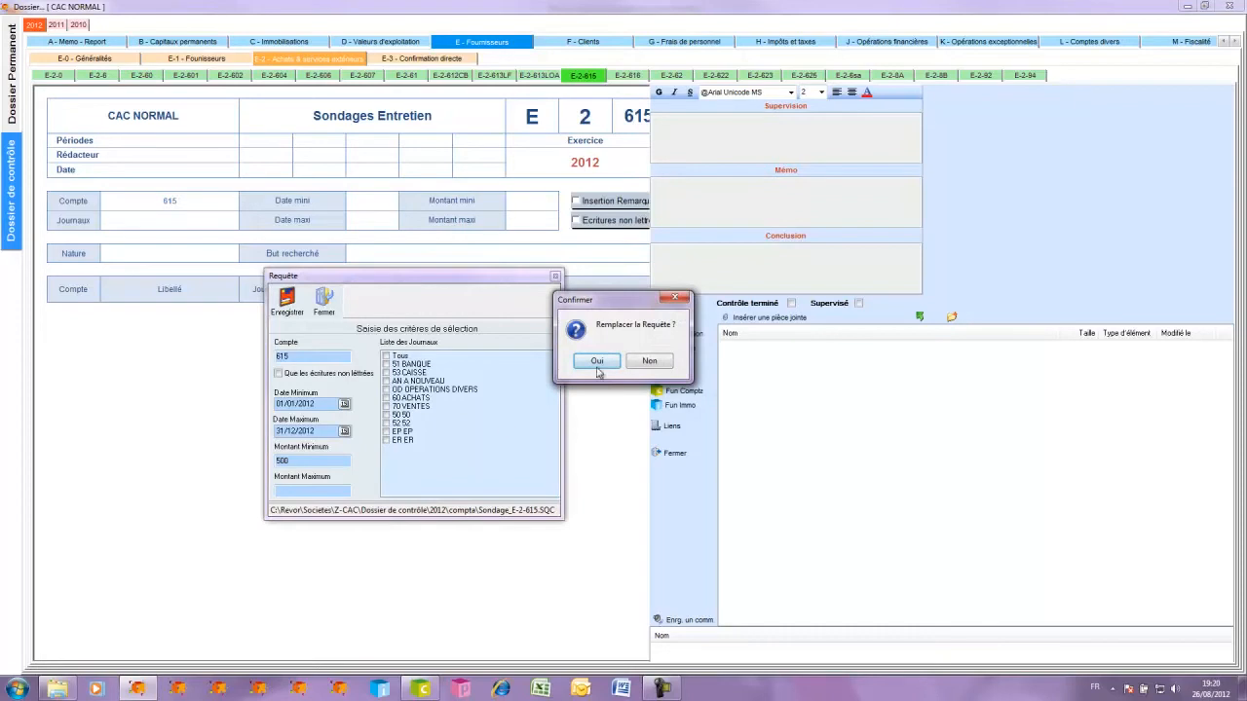
pyautogui.click(597, 362)
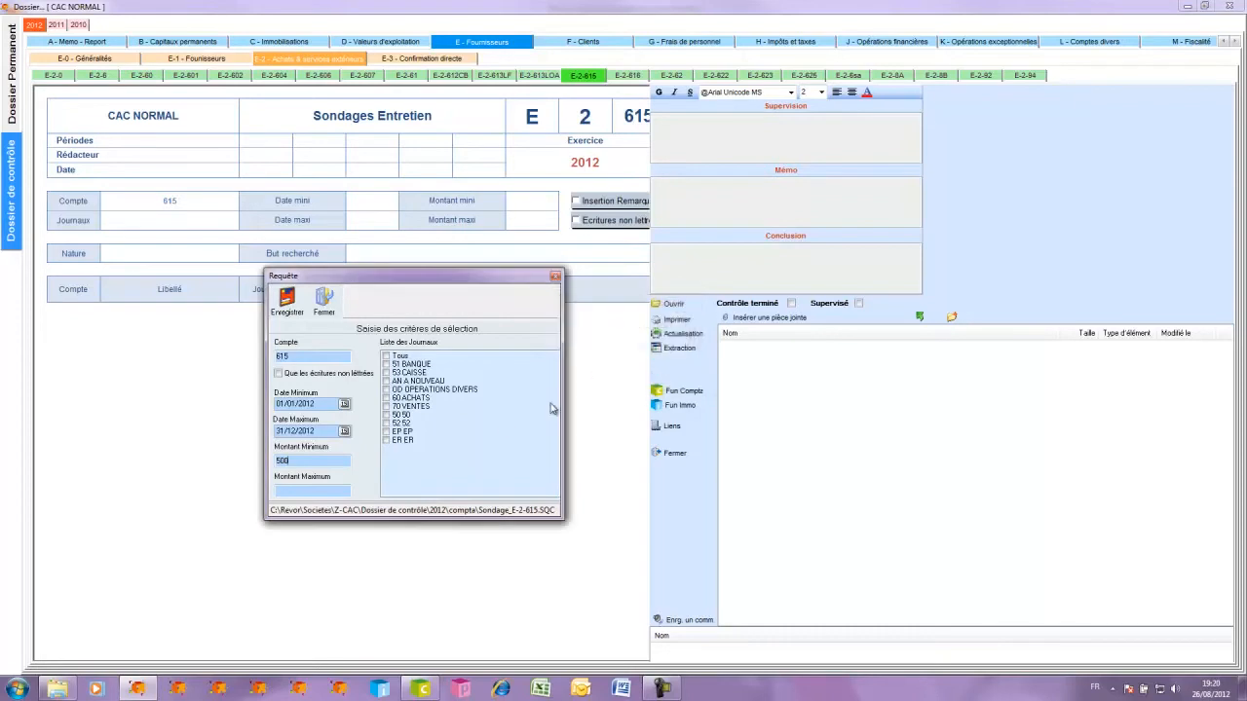
pyautogui.click(597, 359)
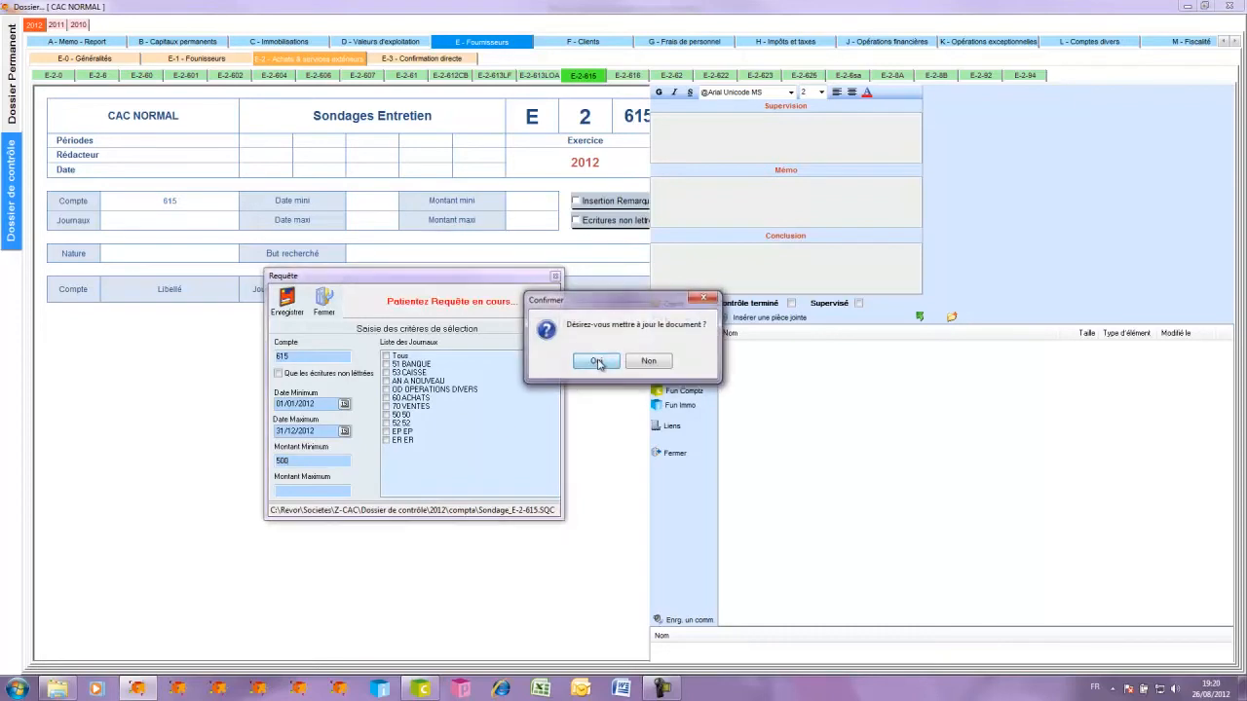
pyautogui.click(597, 374)
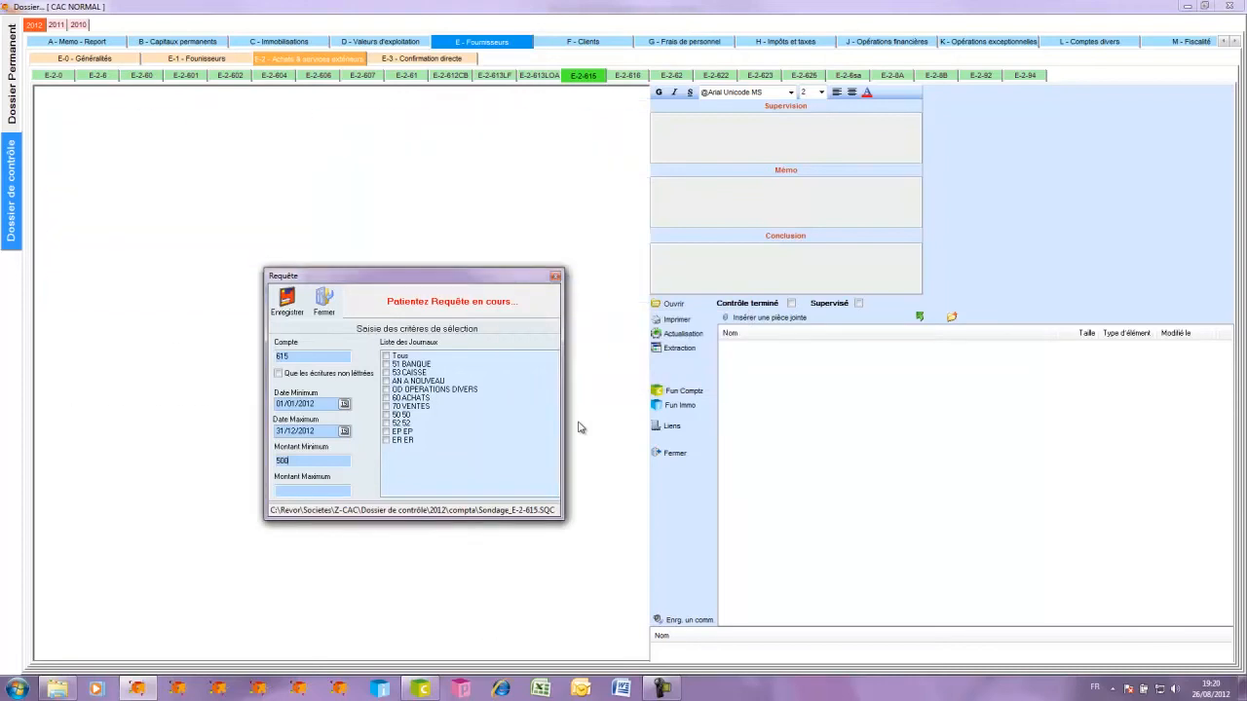
# Open the Sondages Entretien document in Excel, review its entries and selection criteria, and apply the automatic formatting
pyautogui.click(672, 305)
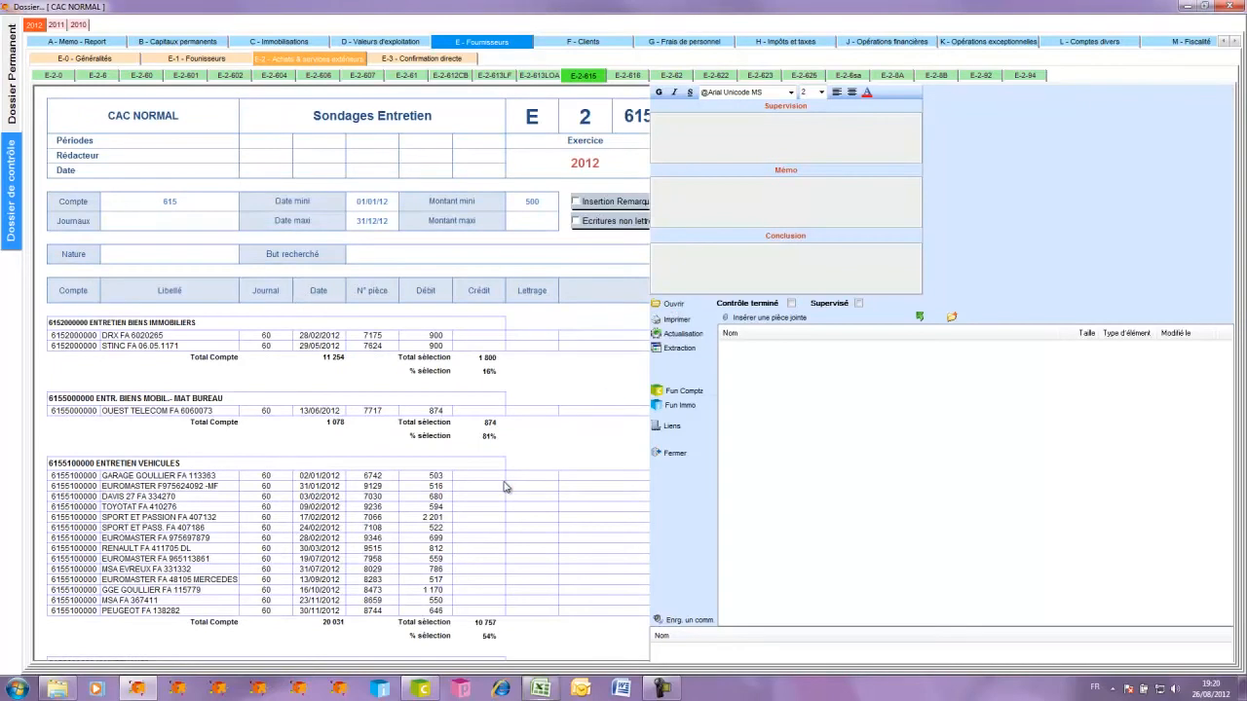
pyautogui.scroll(10, 504, 481)
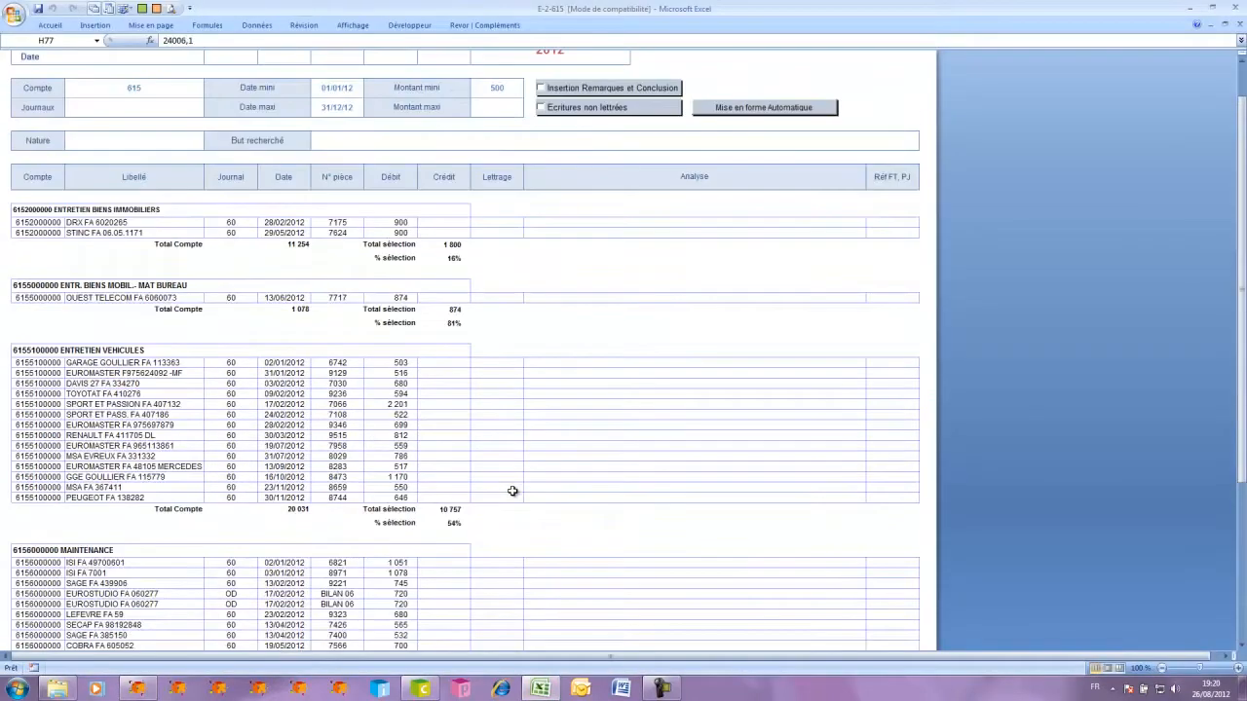
pyautogui.scroll(-4, 512, 492)
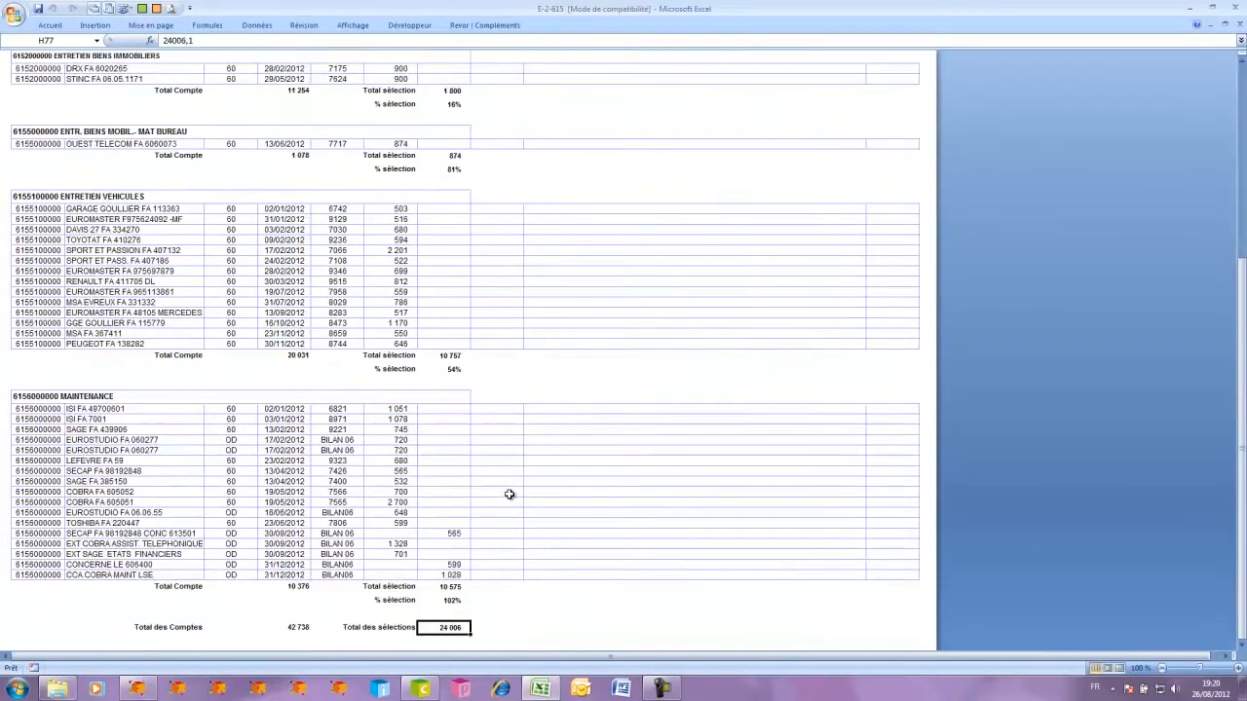
pyautogui.scroll(4, 511, 494)
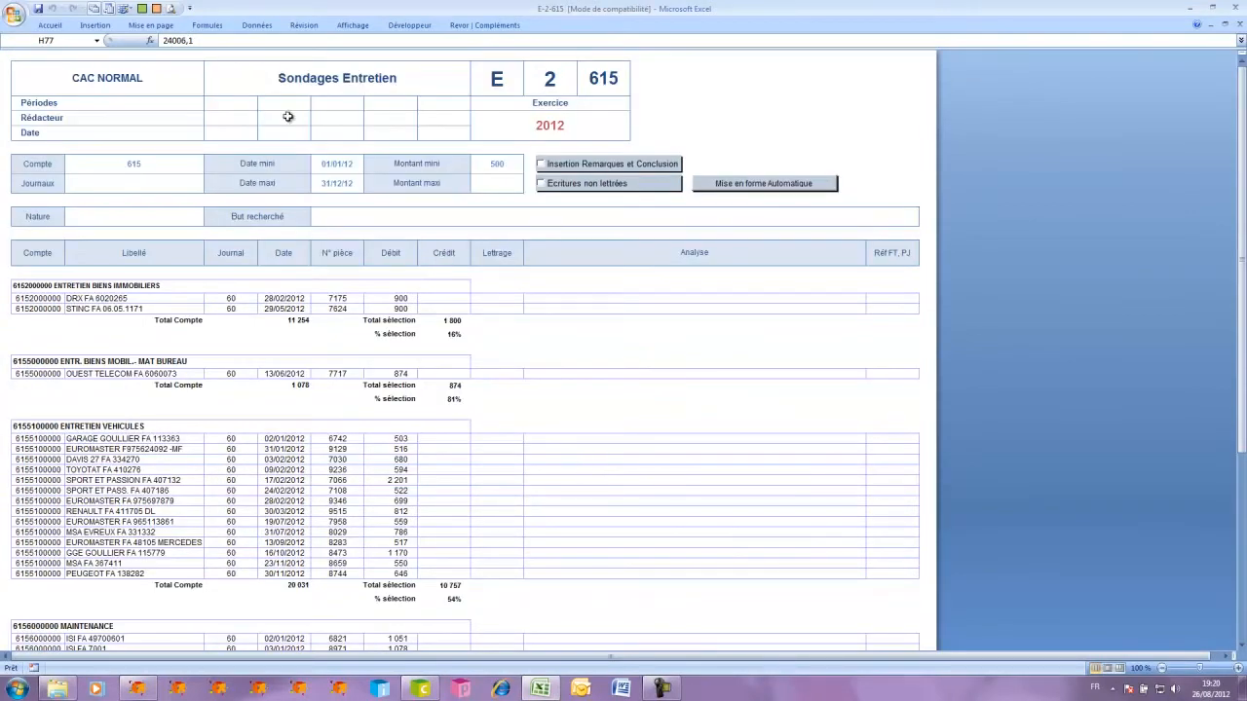
pyautogui.click(170, 163)
pyautogui.click(359, 163)
pyautogui.click(357, 181)
pyautogui.click(484, 166)
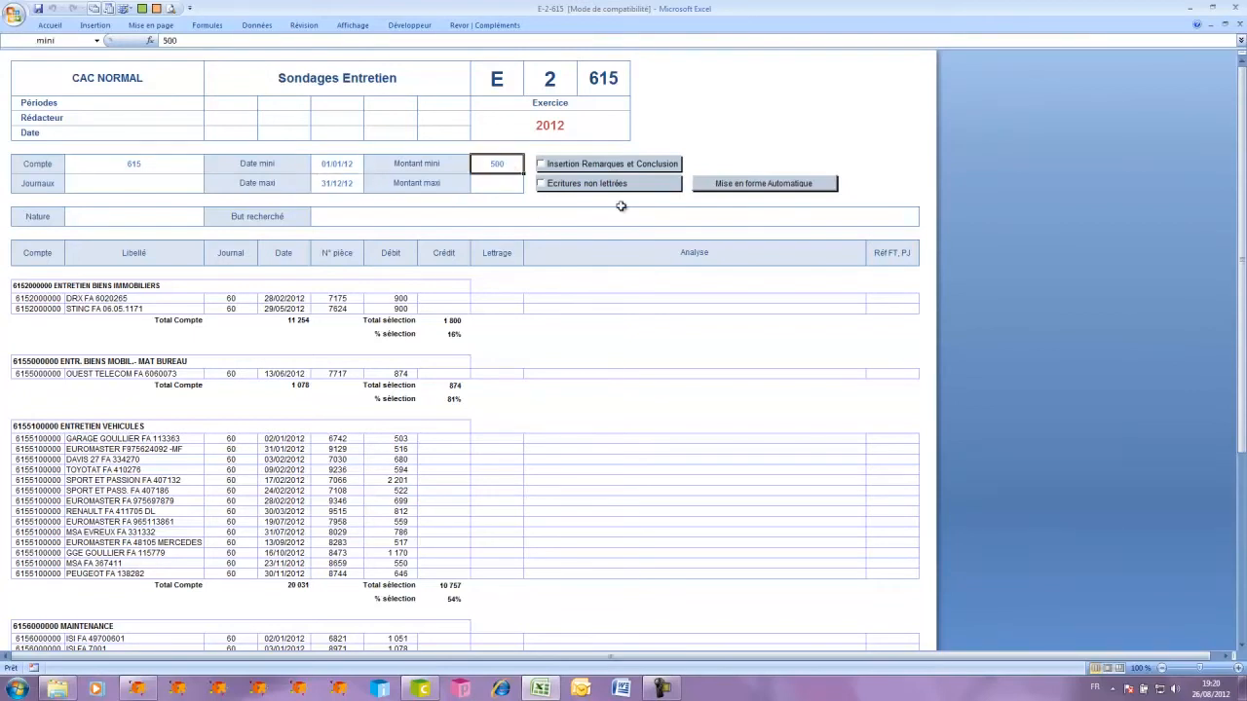
pyautogui.click(752, 187)
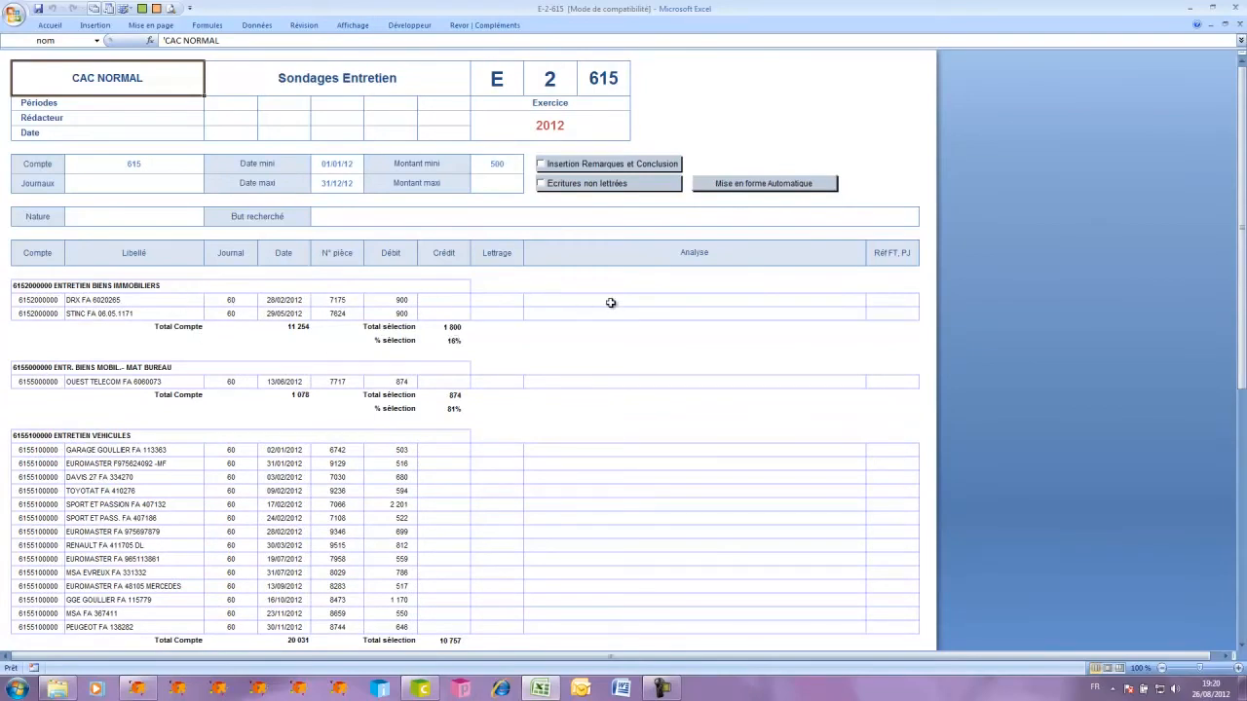
# Enter "A revoir demain" as the analysis of the DRX FA 6020265 entry
pyautogui.click(573, 303)
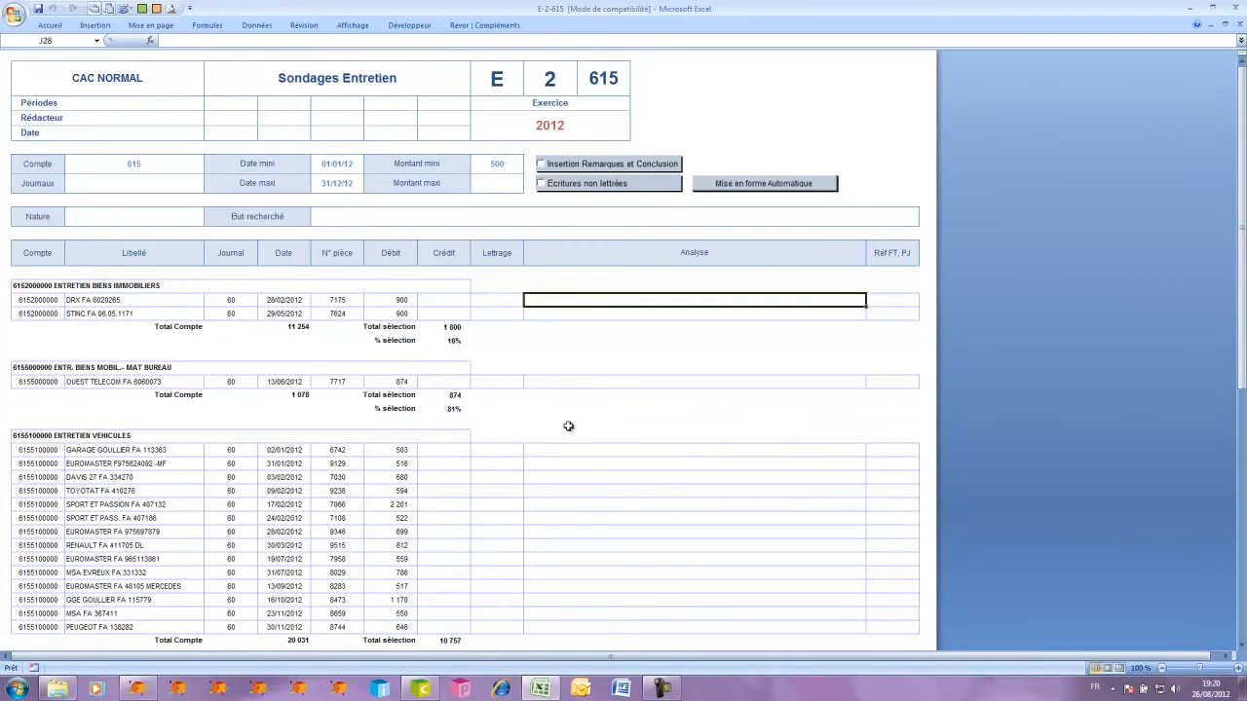
pyautogui.write('A')
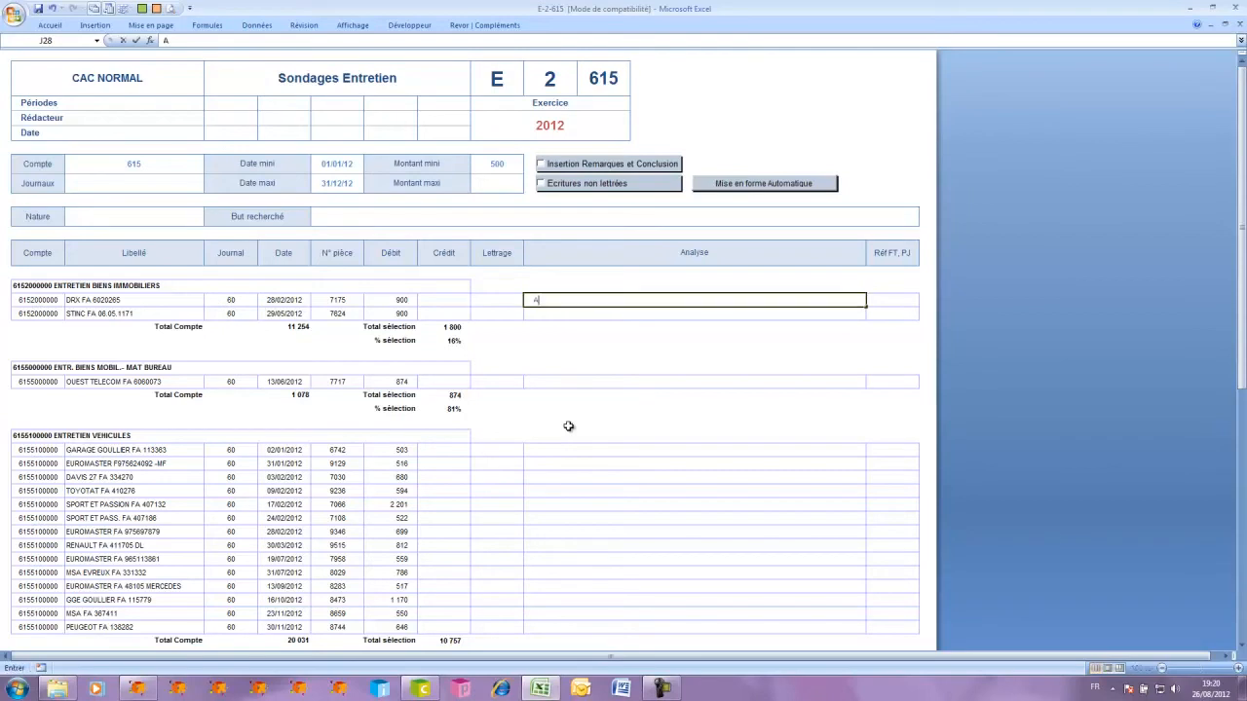
pyautogui.write(' revoir demain')
pyautogui.click(595, 384)
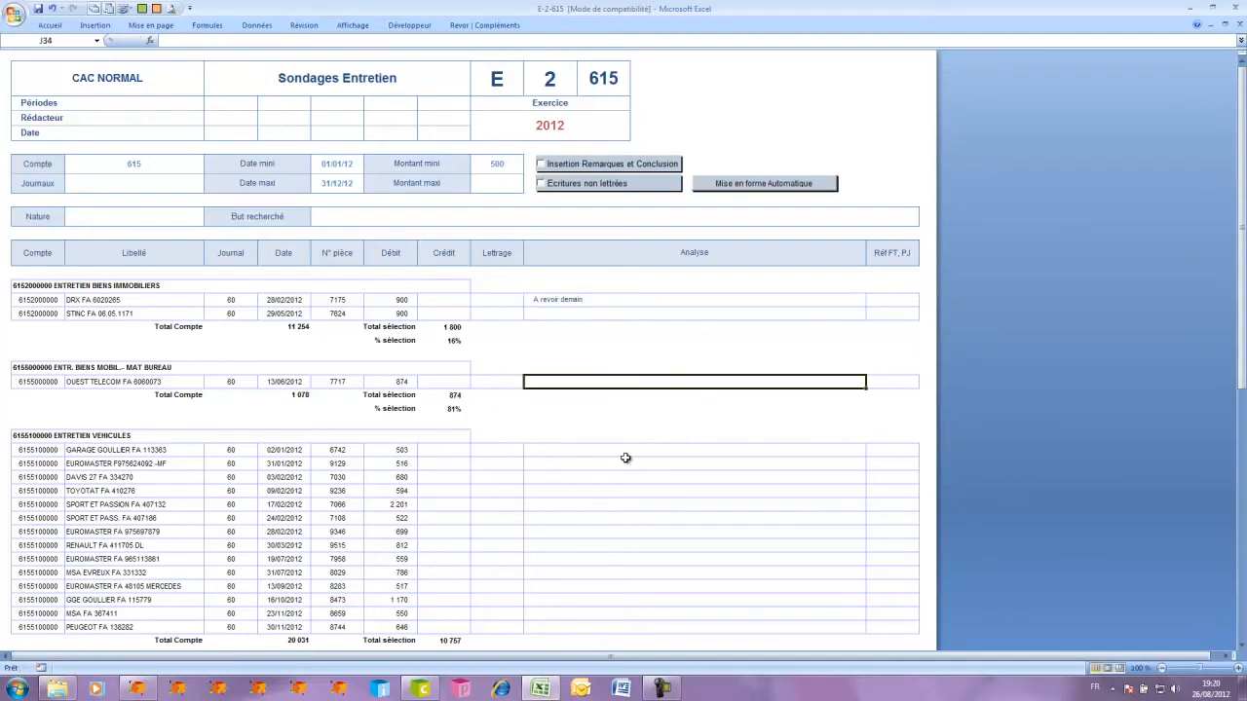
# Show the row and column headings, increase the height of the DRX FA 6020265 row, and hide the headings again
pyautogui.scroll(-2, 624, 458)
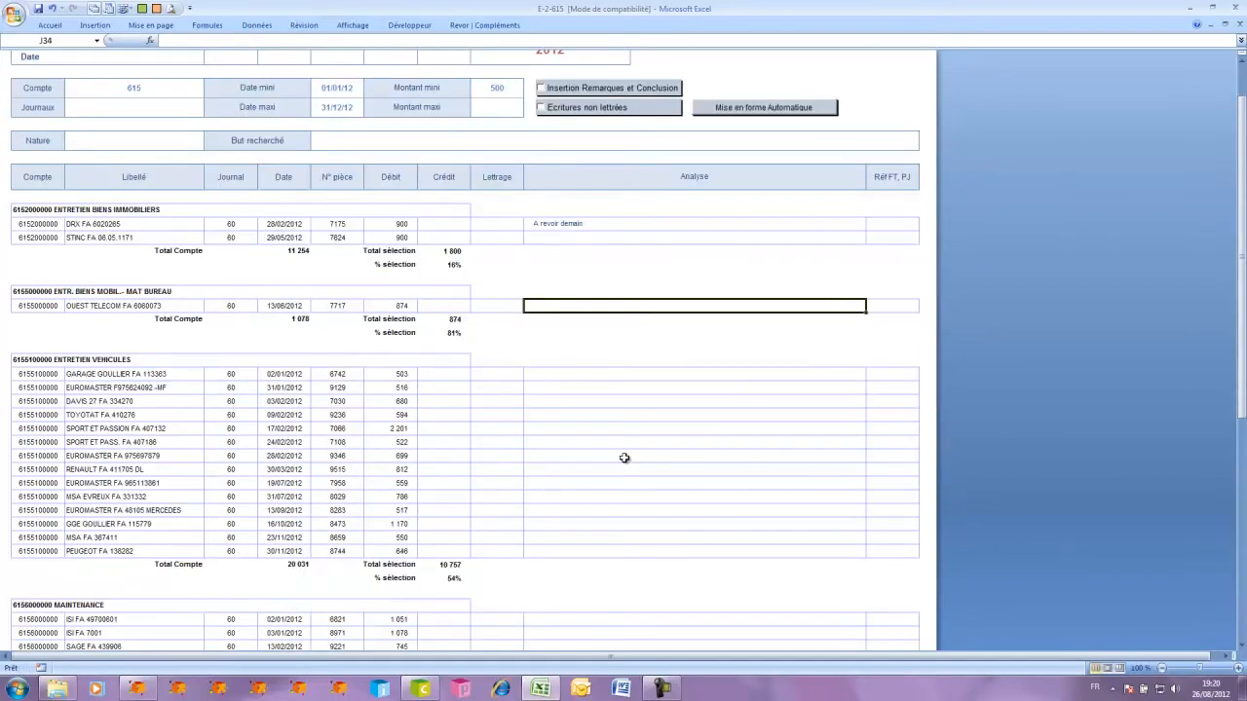
pyautogui.scroll(-5, 624, 458)
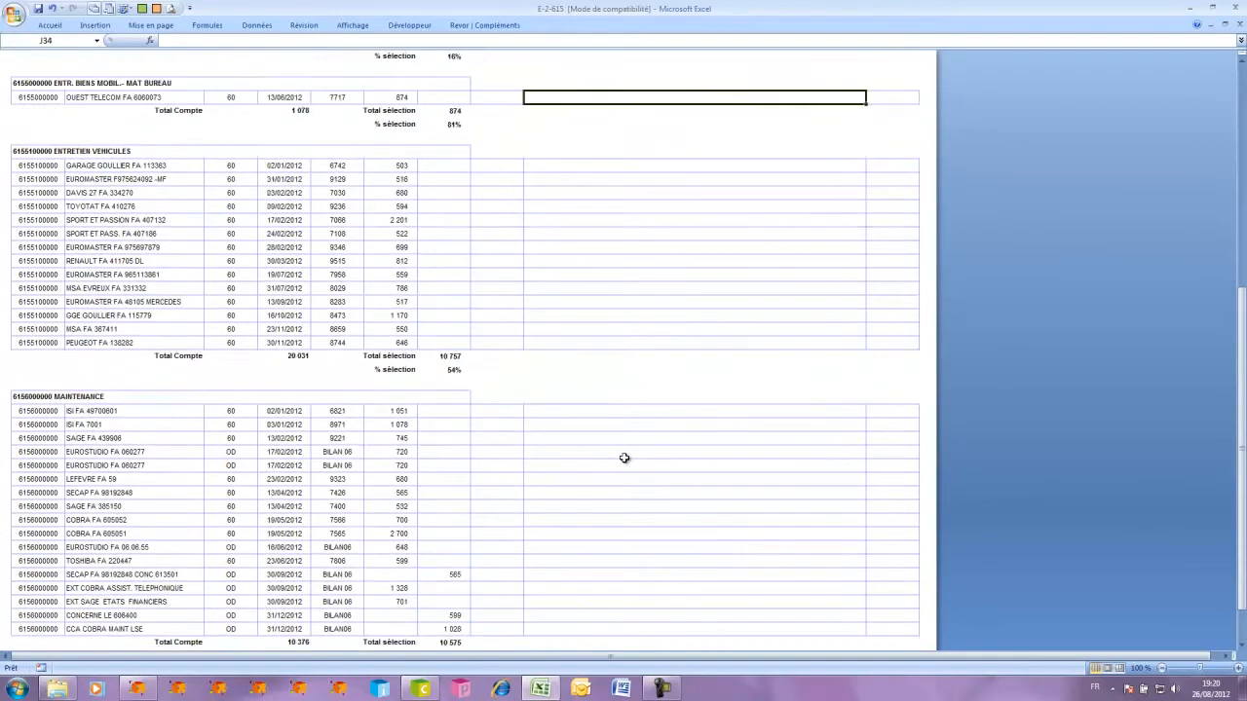
pyautogui.scroll(7, 625, 458)
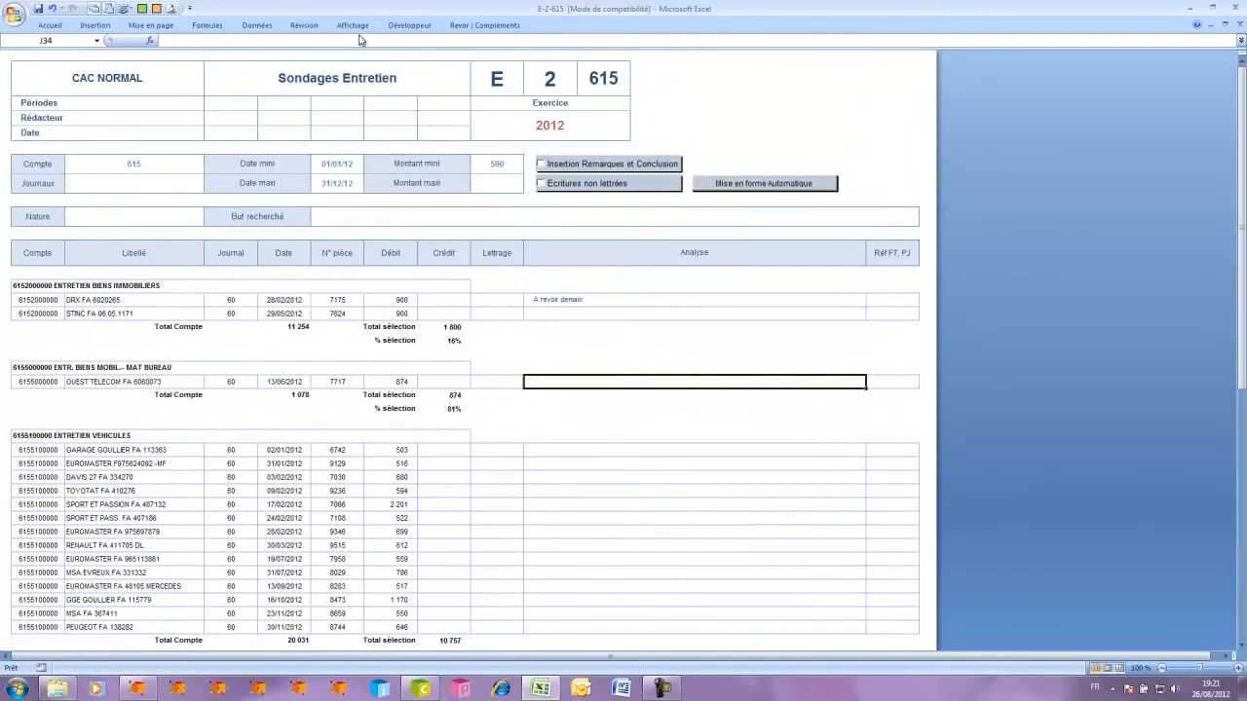
pyautogui.click(355, 26)
pyautogui.click(308, 56)
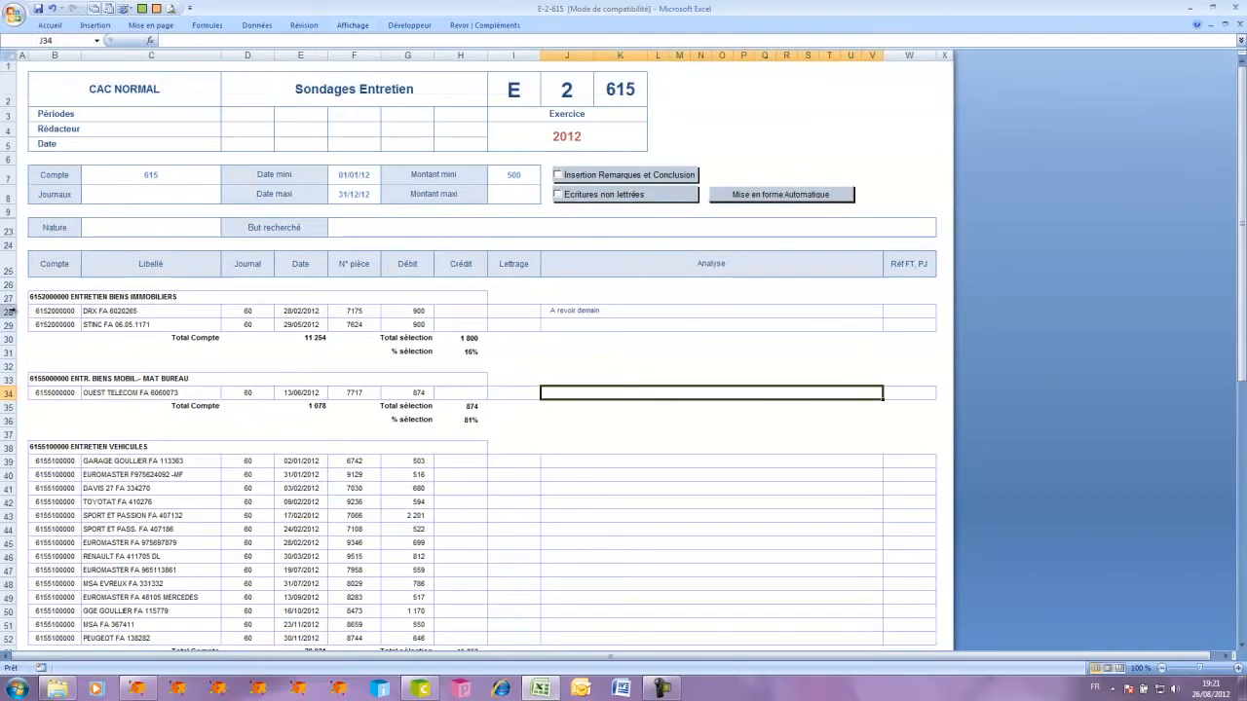
pyautogui.click(9, 310)
pyautogui.moveTo(9, 318); pyautogui.dragTo(9, 338)
pyautogui.click(620, 329)
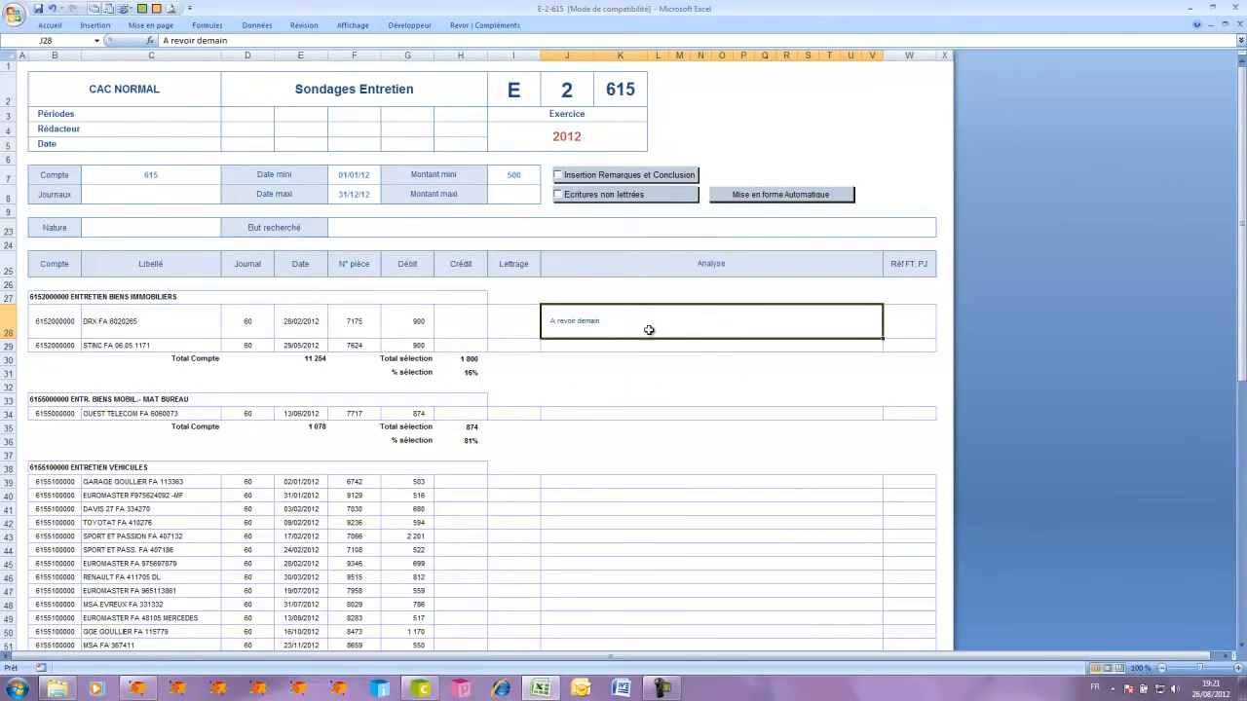
pyautogui.click(365, 29)
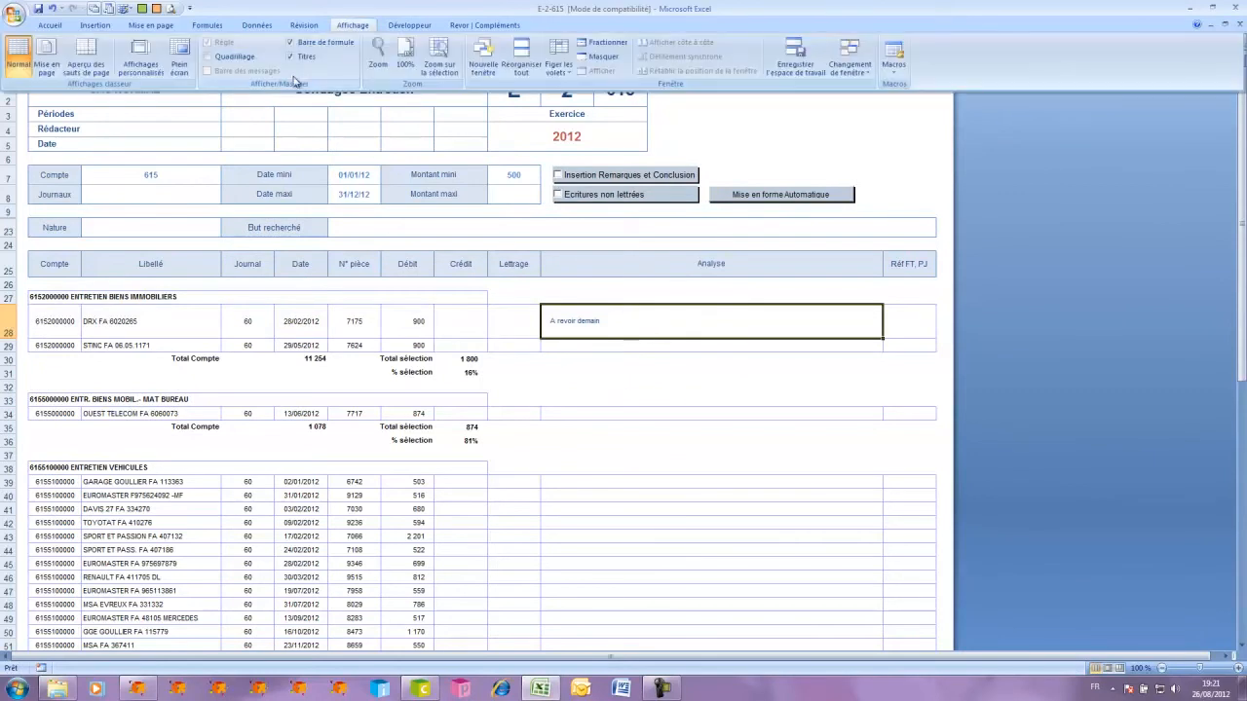
pyautogui.click(304, 56)
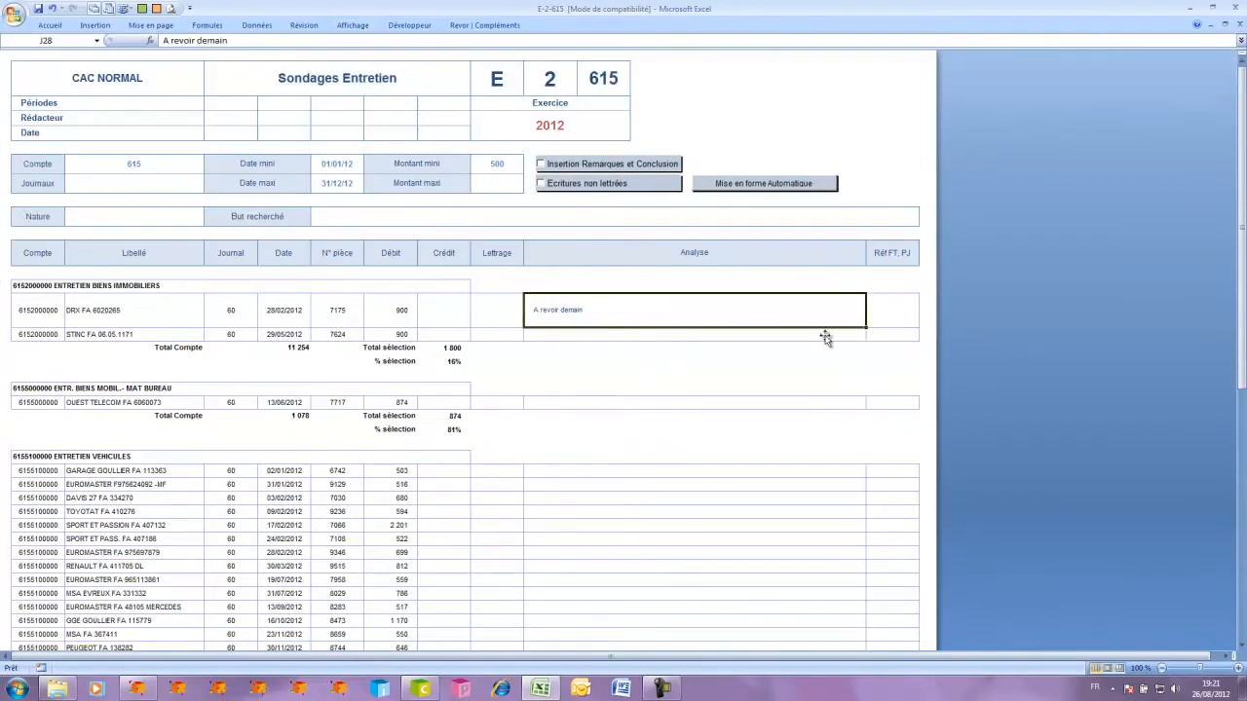
# Enter the reference E-2-615A for the DRX FA 6020265 entry, and close the workbook with its changes saved
pyautogui.click(896, 312)
pyautogui.write('E-2-615A')
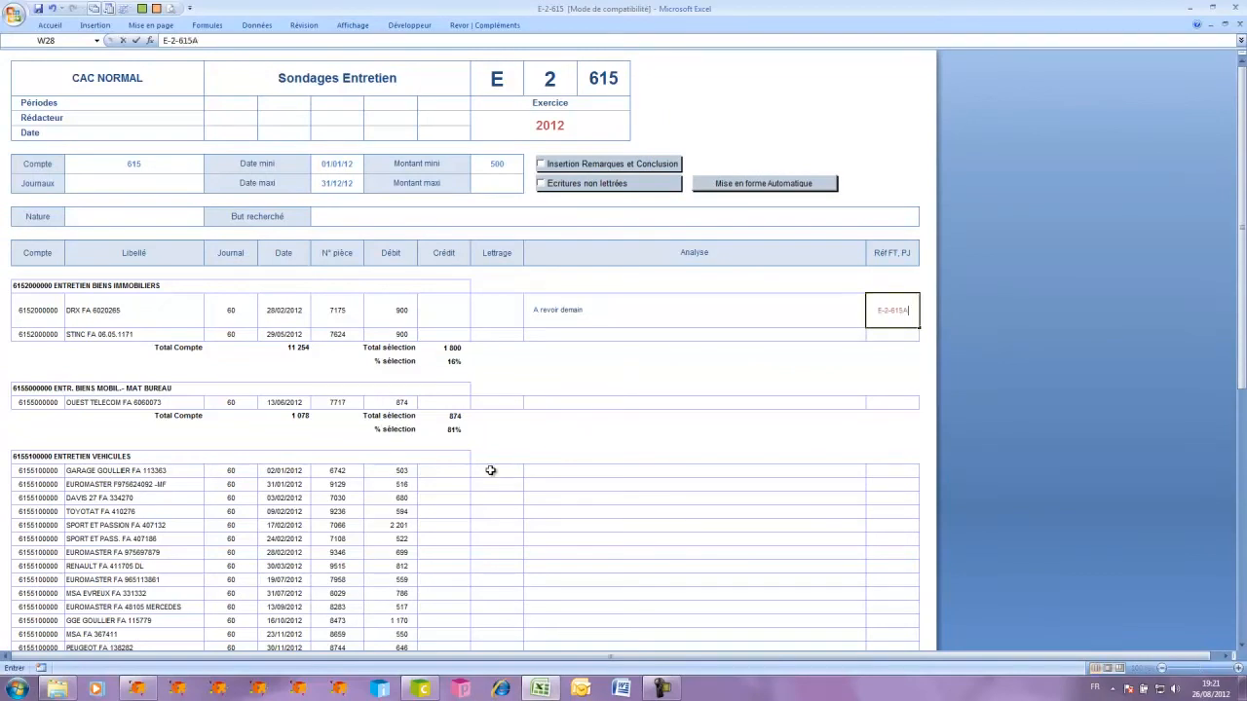
pyautogui.click(138, 71)
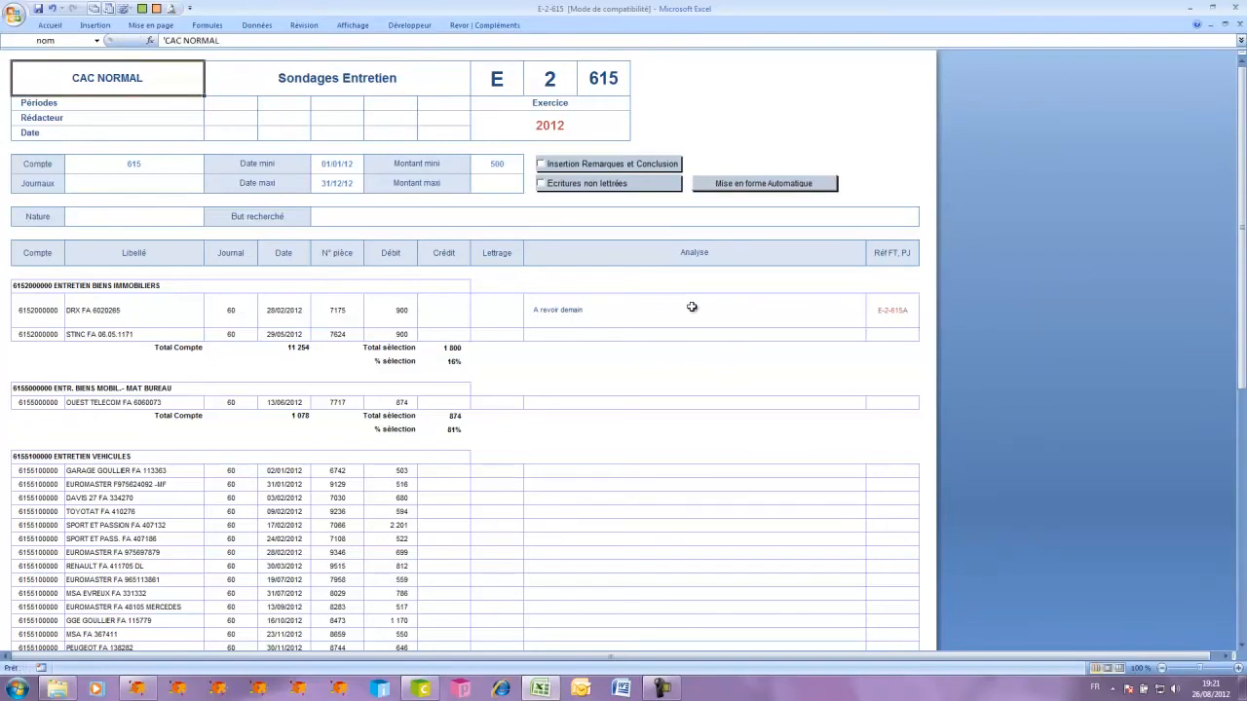
pyautogui.click(1235, 9)
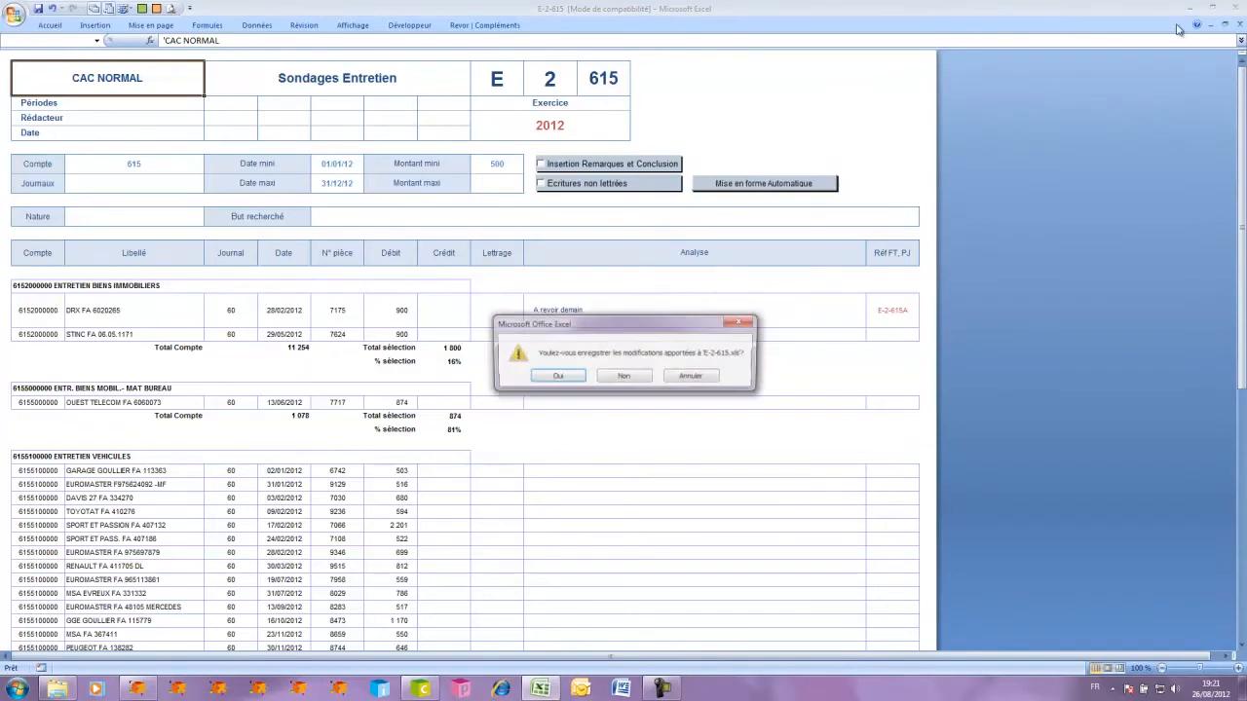
pyautogui.click(560, 375)
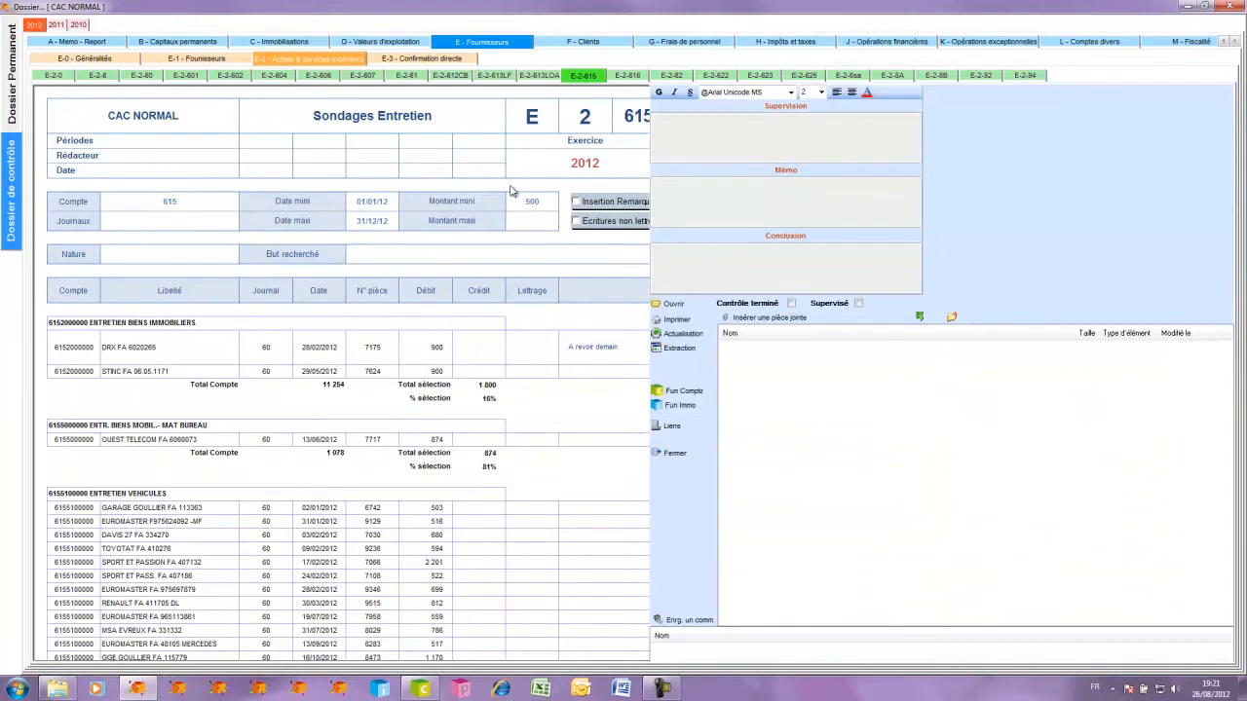
# Write the memo "A revoir demain ou après demain" for E-2-615, and reopen the document's tab from the memo summary
pyautogui.click(686, 188)
pyautogui.click(687, 251)
pyautogui.click(94, 44)
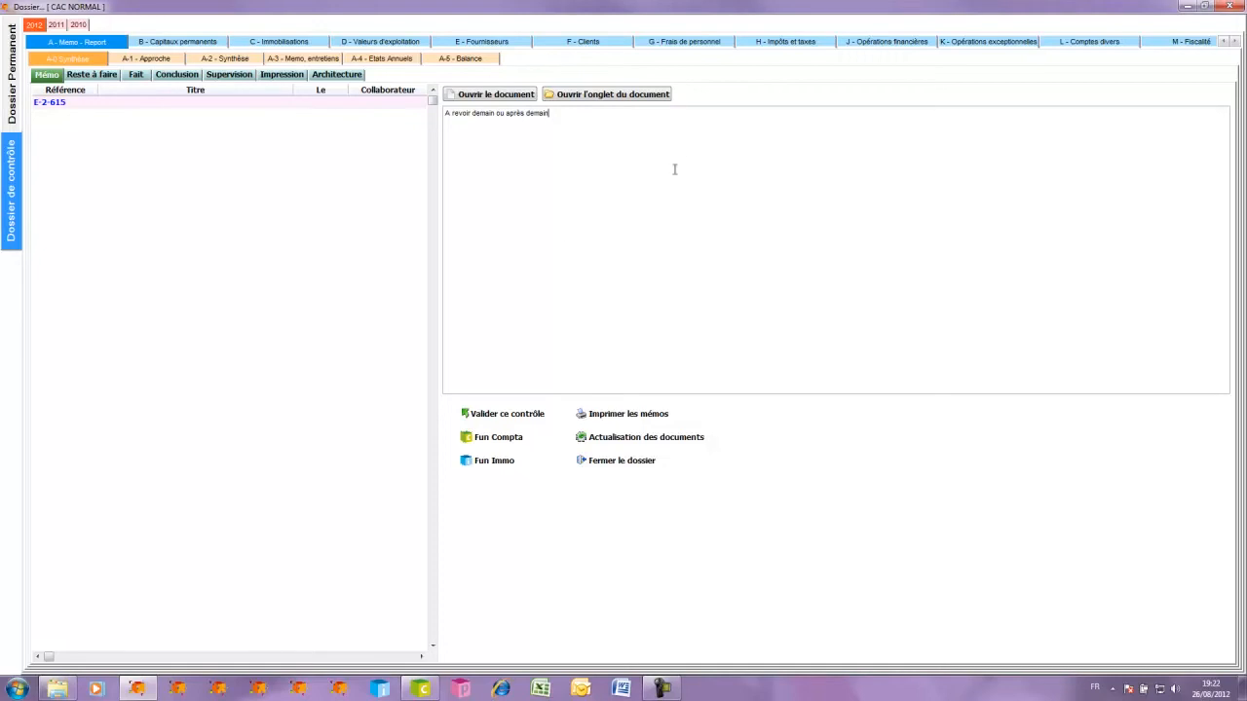
pyautogui.click(563, 94)
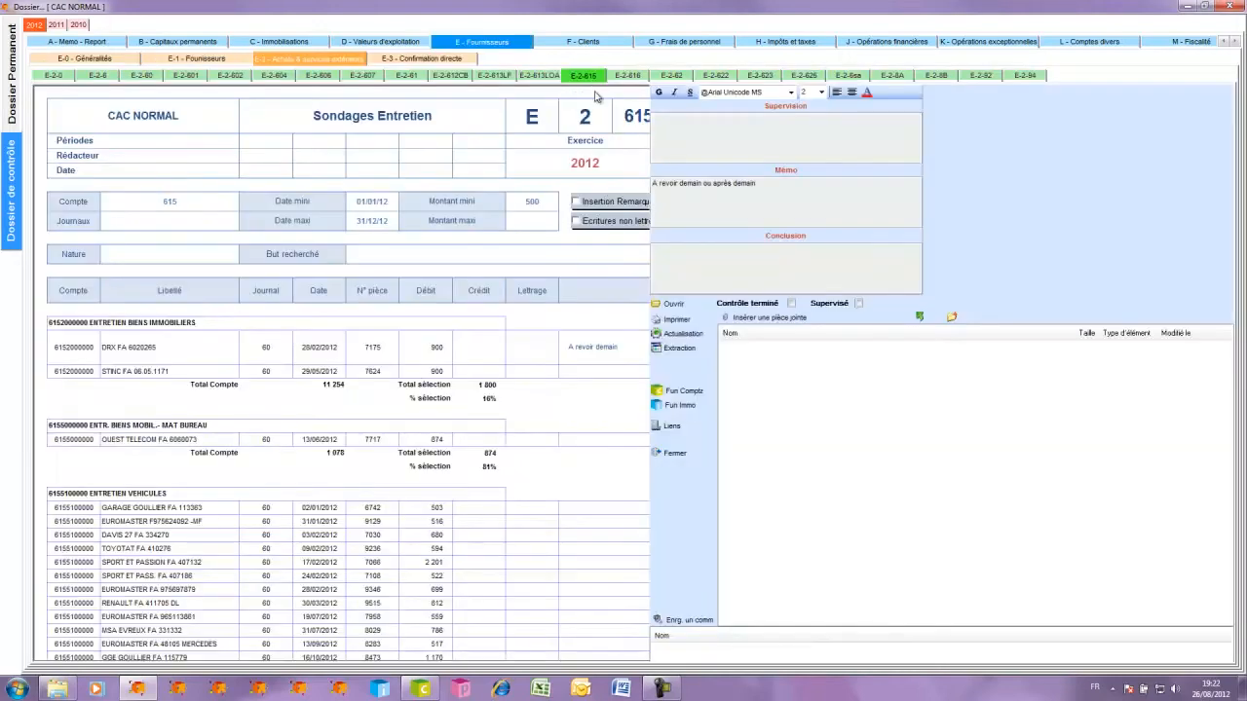
# Write the conclusion "Je veux en savoir plus" for E-2-615, and return to the document from the conclusions summary
pyautogui.click(758, 191)
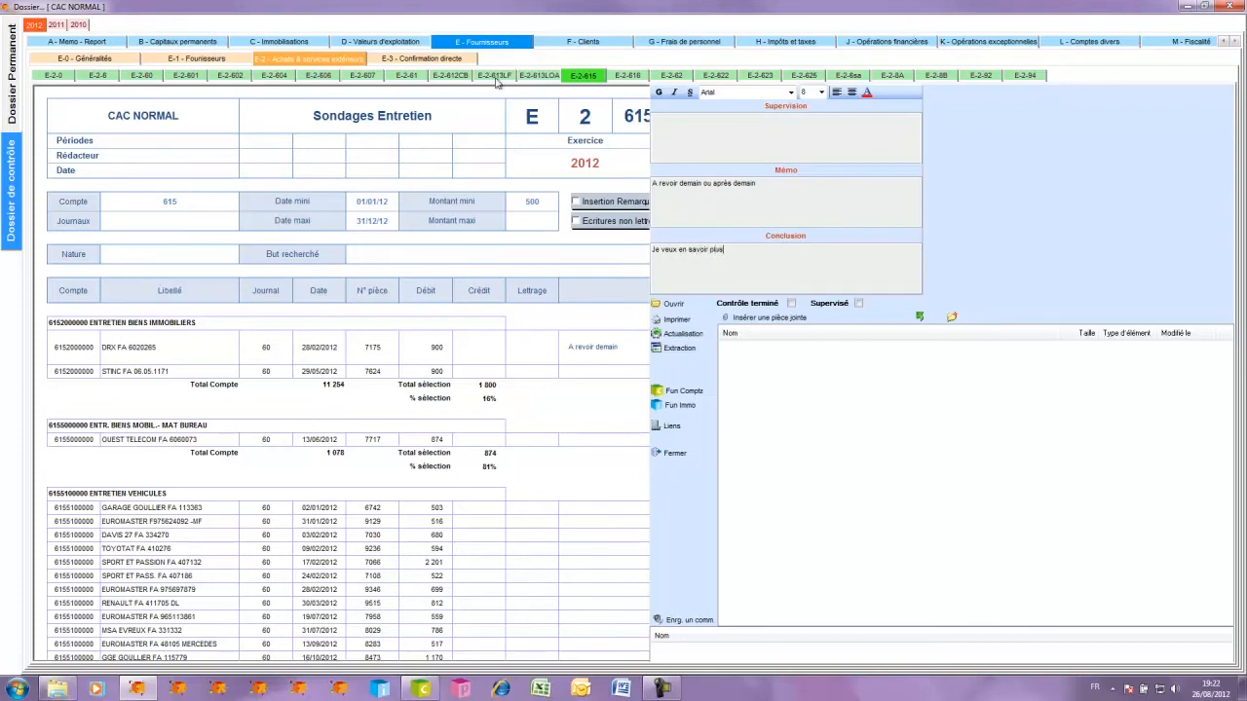
pyautogui.click(94, 40)
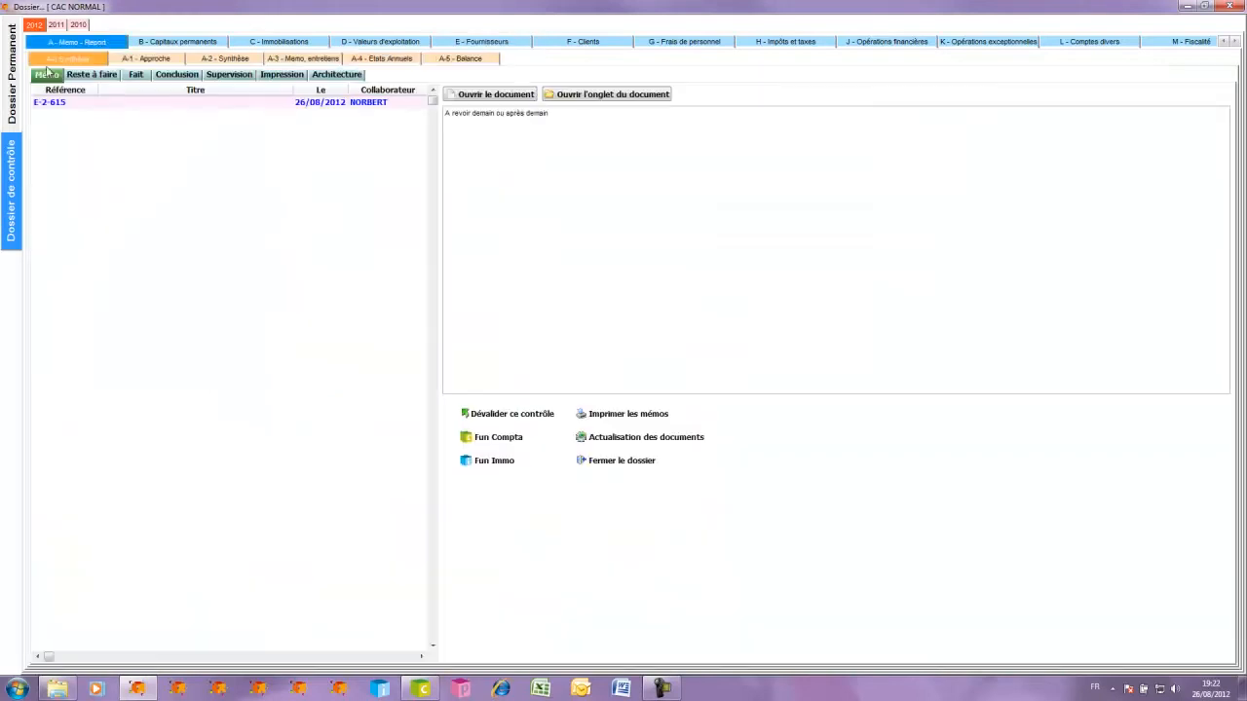
pyautogui.click(174, 76)
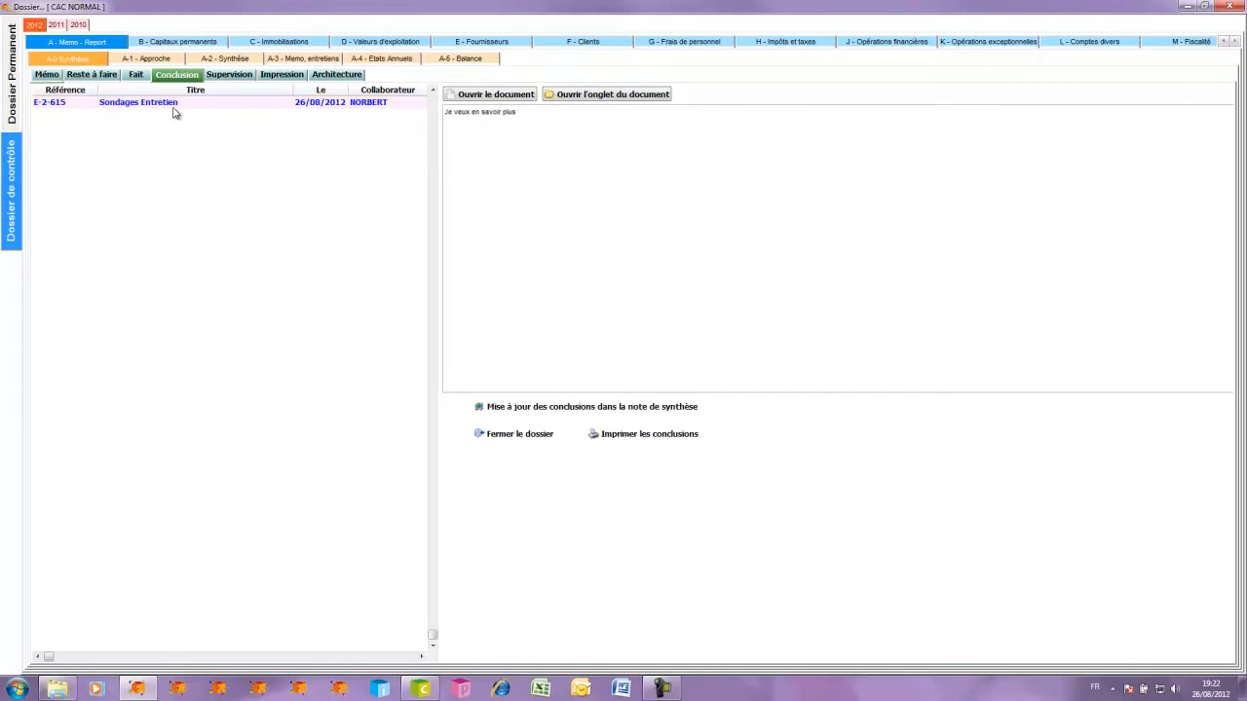
pyautogui.click(623, 94)
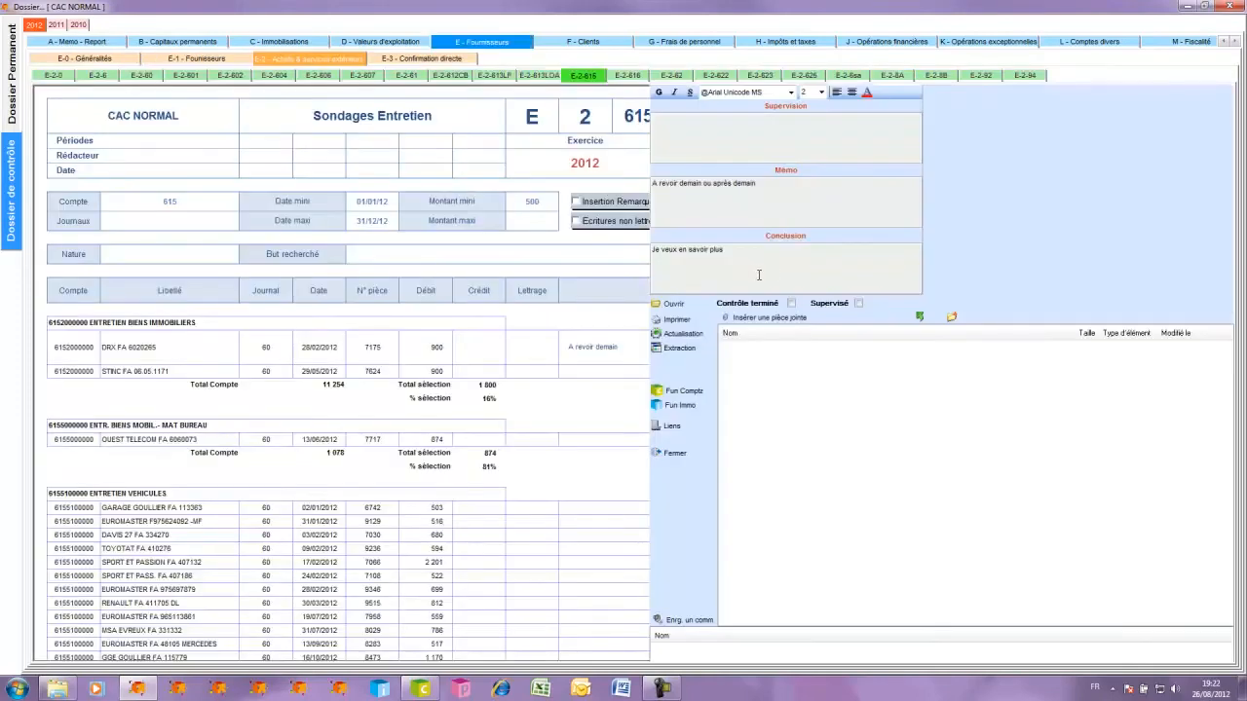
# Record an audio comment named "Nono" for E-2-615, stop the recording, and close the recorder
pyautogui.click(695, 277)
pyautogui.click(692, 620)
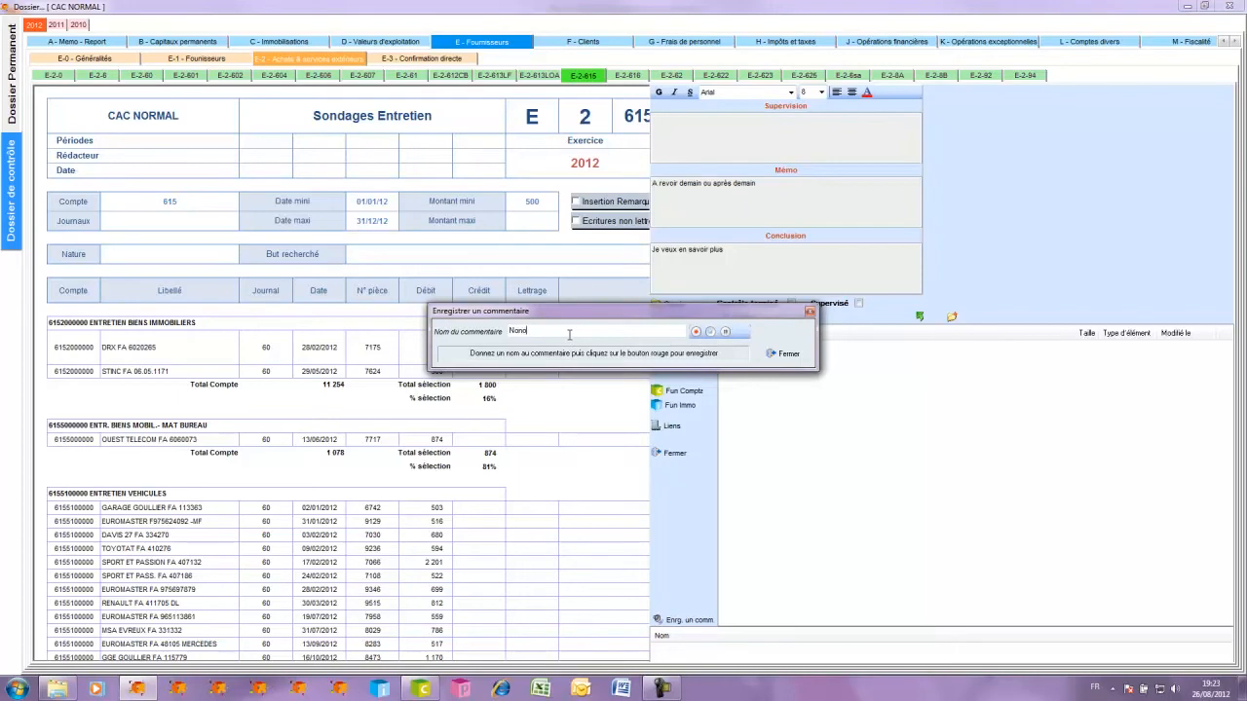
pyautogui.click(696, 332)
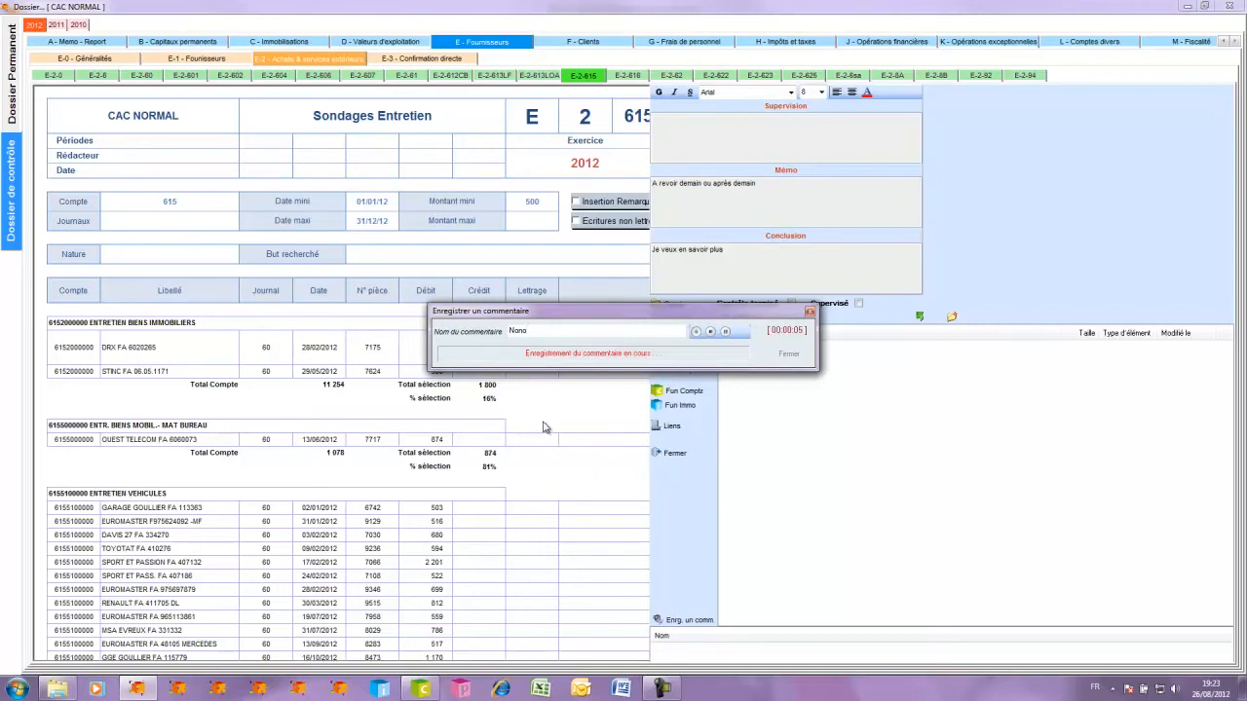
pyautogui.moveTo(618, 316); pyautogui.dragTo(553, 242)
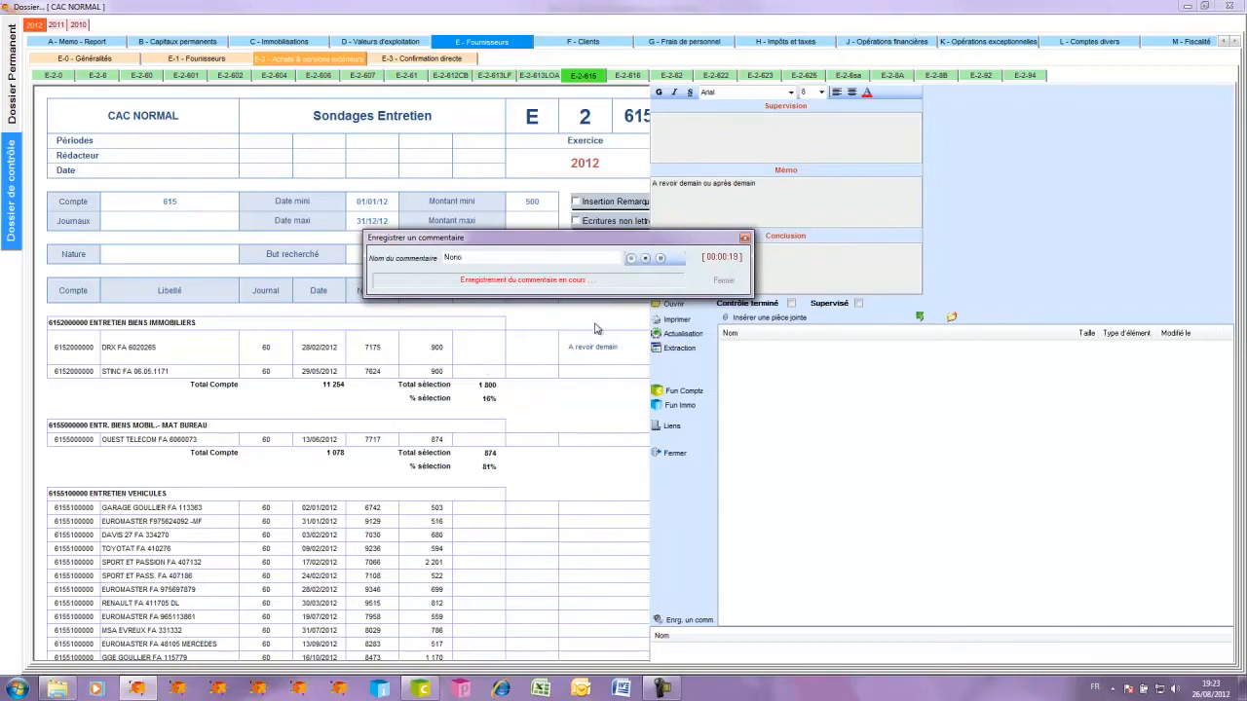
pyautogui.click(646, 261)
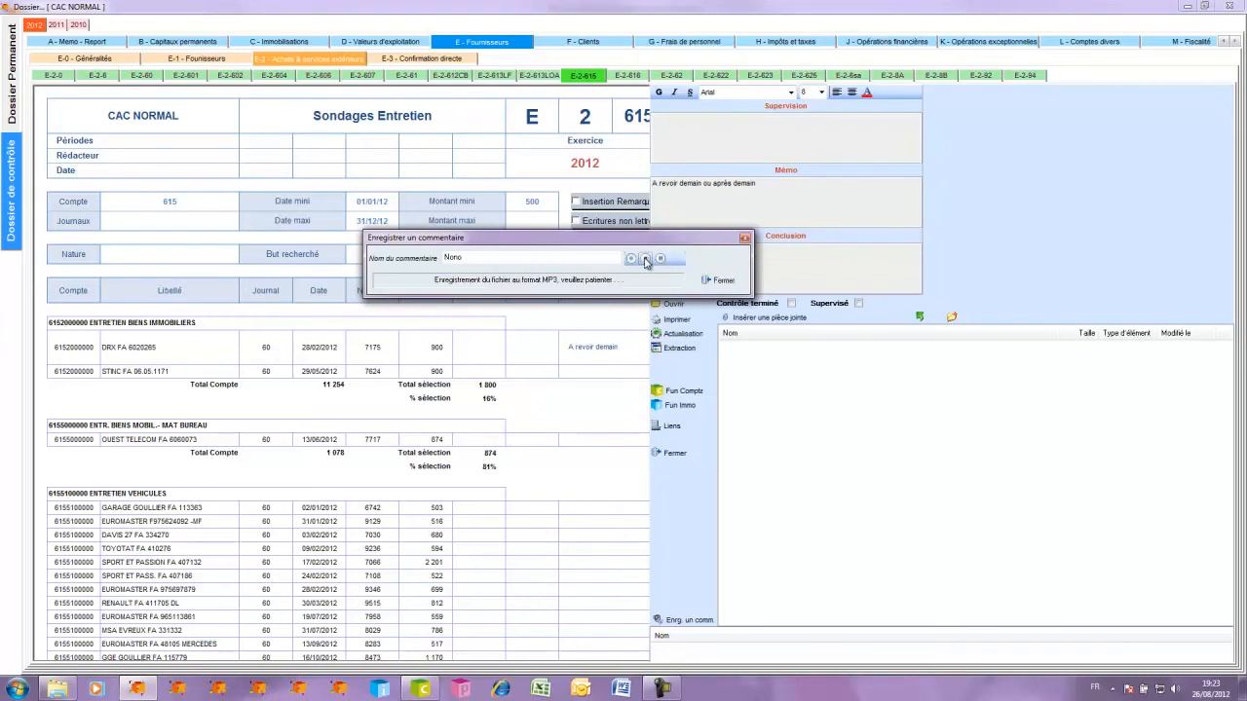
pyautogui.click(726, 282)
# In the memo summary, add a line to the E-2-615 memo asking the colleague to listen to the comment, and reopen the document's tab
pyautogui.click(90, 45)
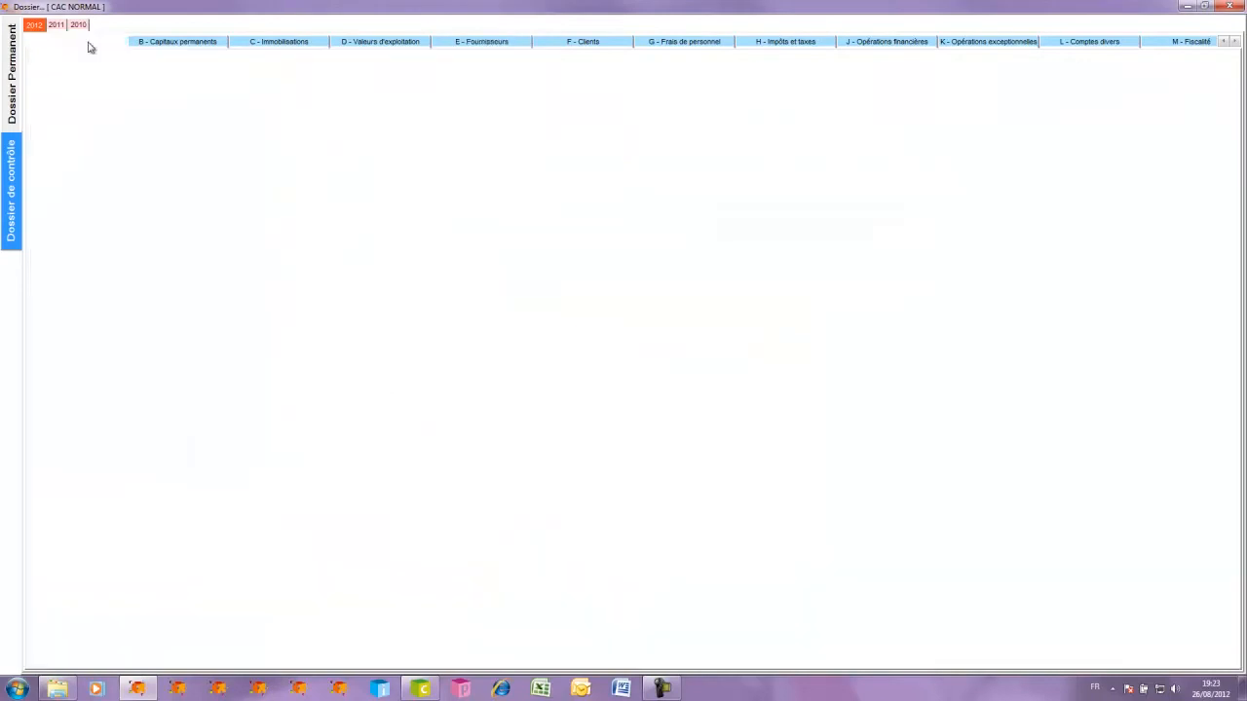
pyautogui.click(47, 75)
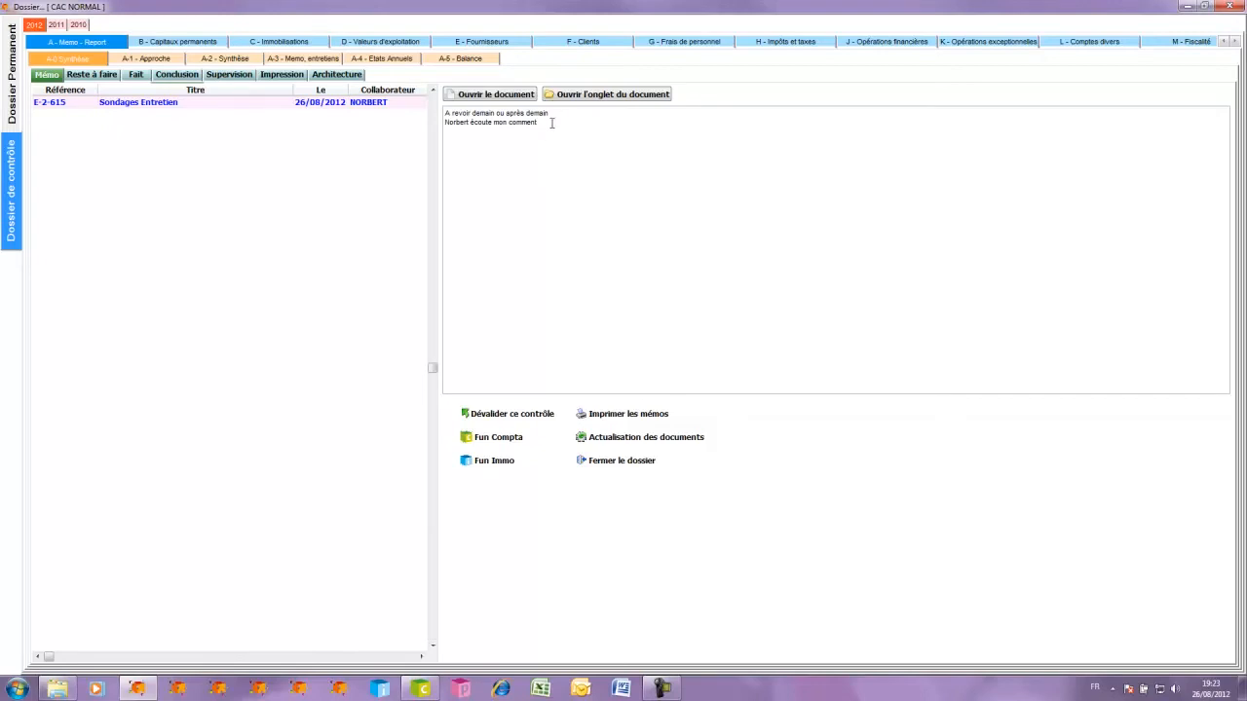
pyautogui.click(607, 97)
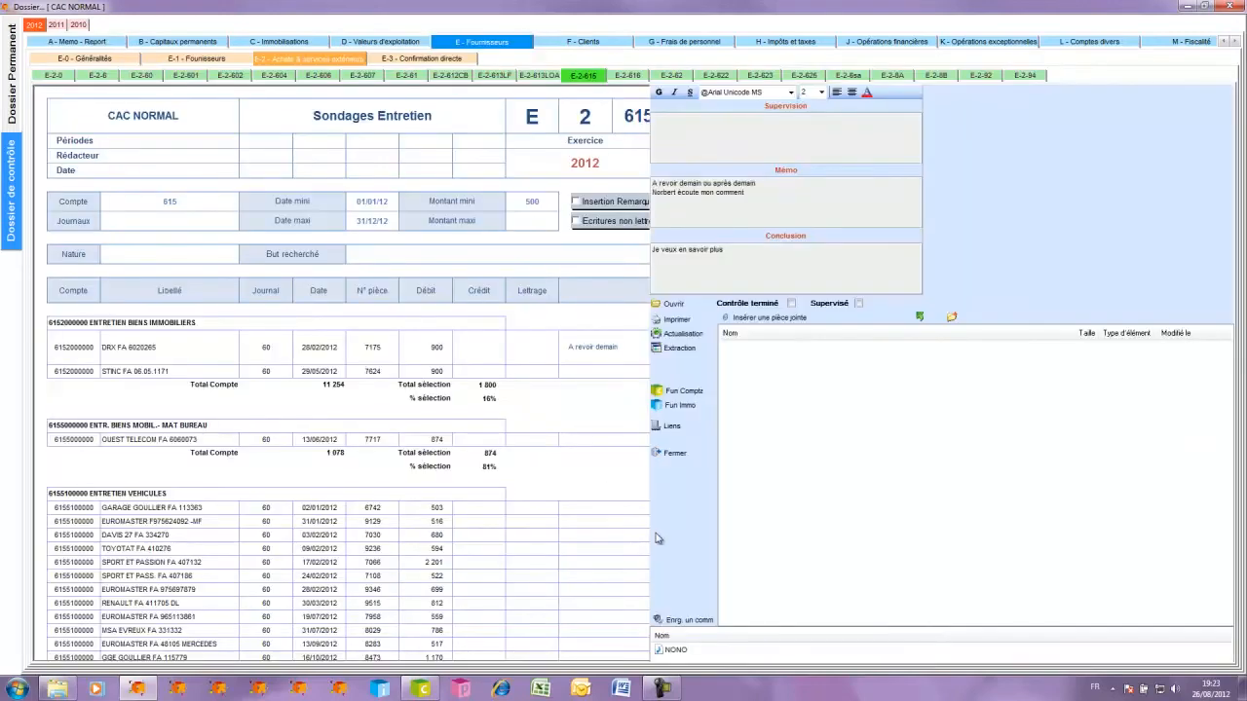
# Play the NONO audio comment attached to E-2-615 and close the media player
pyautogui.click(676, 649)
pyautogui.doubleClick(678, 650)
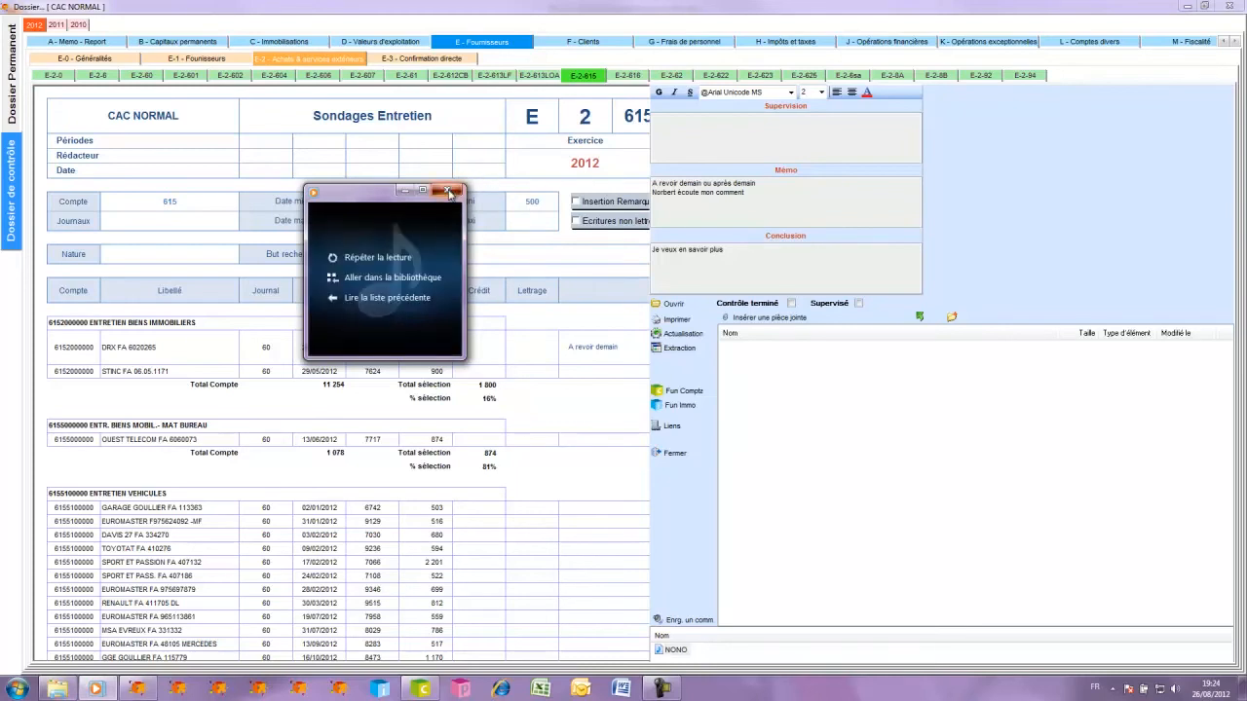
pyautogui.click(489, 459)
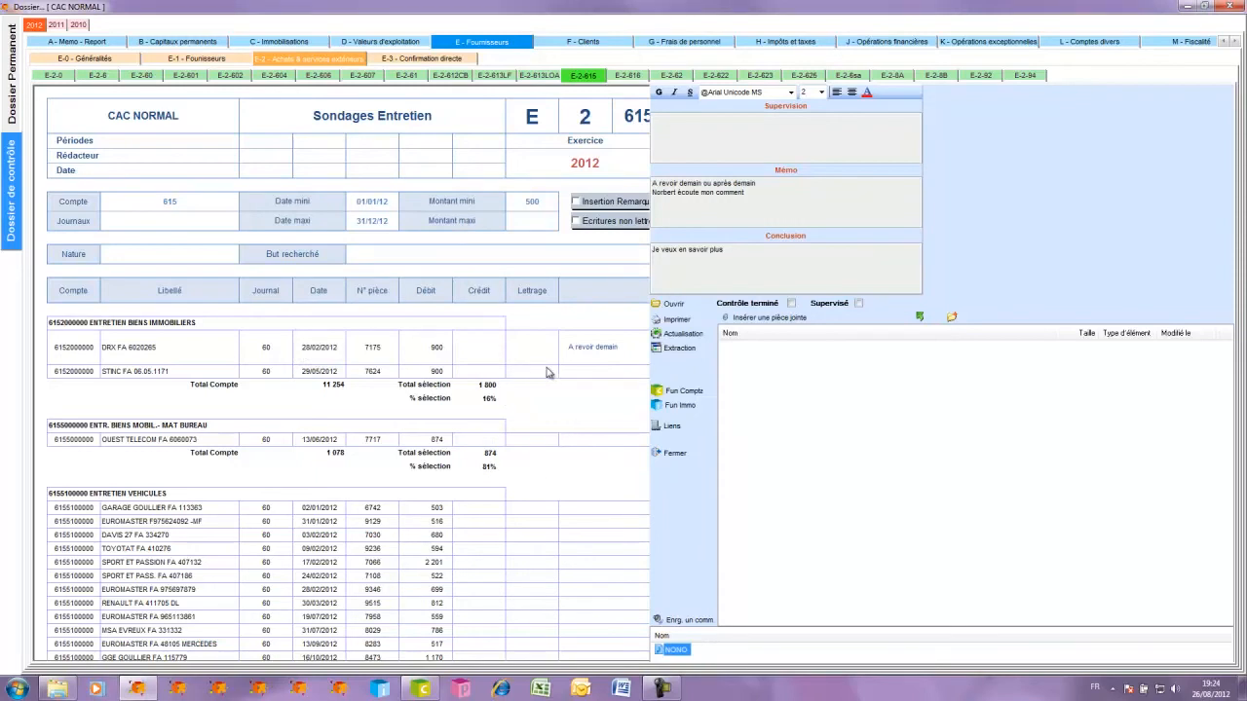
# Attach the Cesu PDF from the Revor\PJ folder on drive C: to E-2-615, and close the attachment browser
pyautogui.click(770, 319)
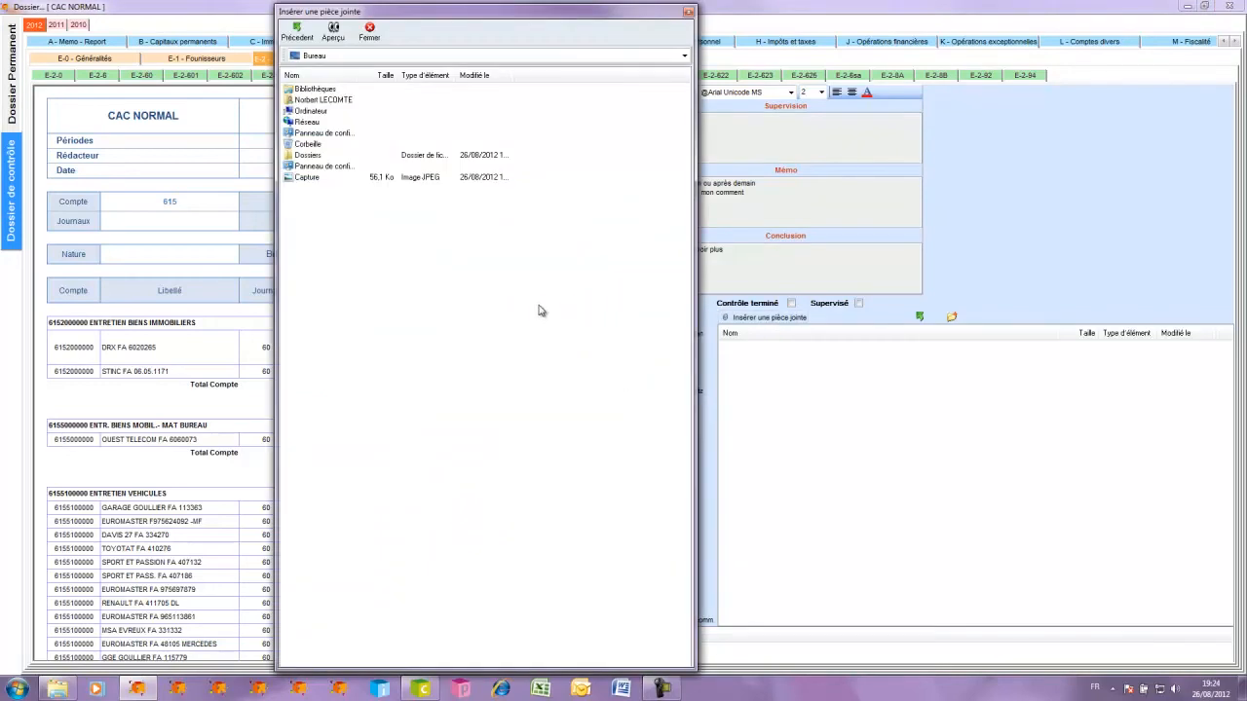
pyautogui.doubleClick(315, 113)
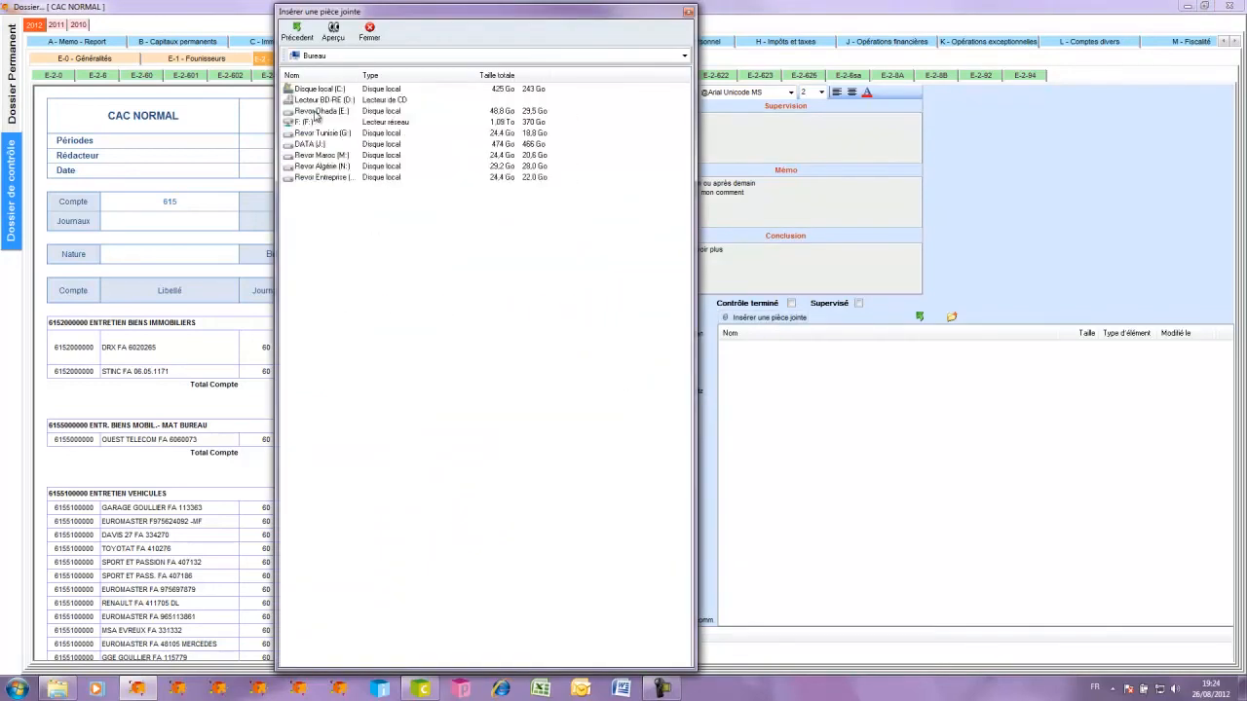
pyautogui.click(338, 90)
pyautogui.doubleClick(338, 89)
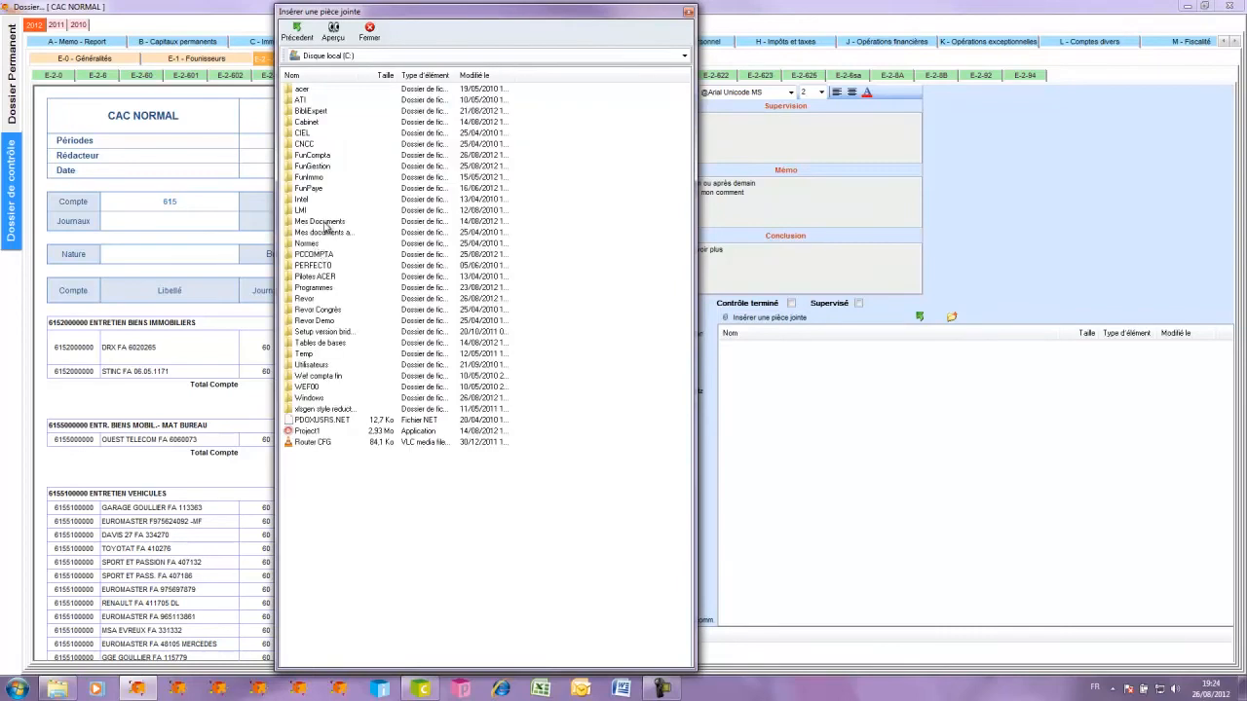
pyautogui.click(305, 298)
pyautogui.doubleClick(305, 298)
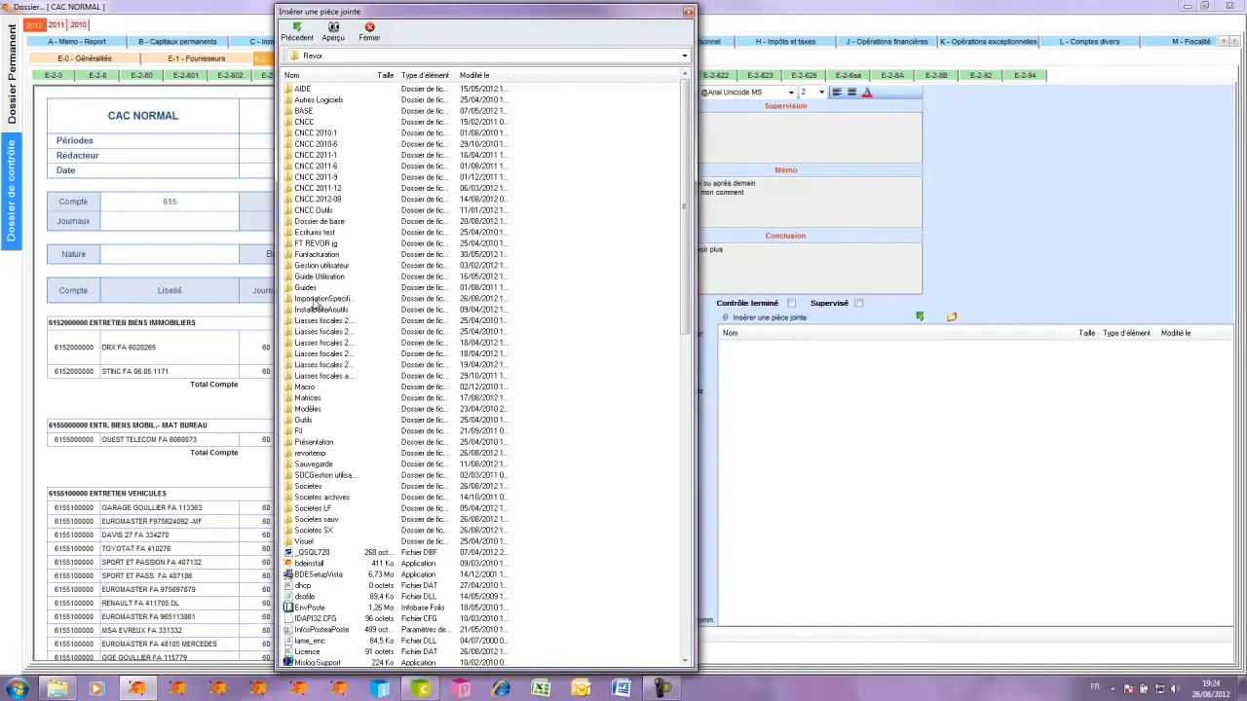
pyautogui.doubleClick(302, 431)
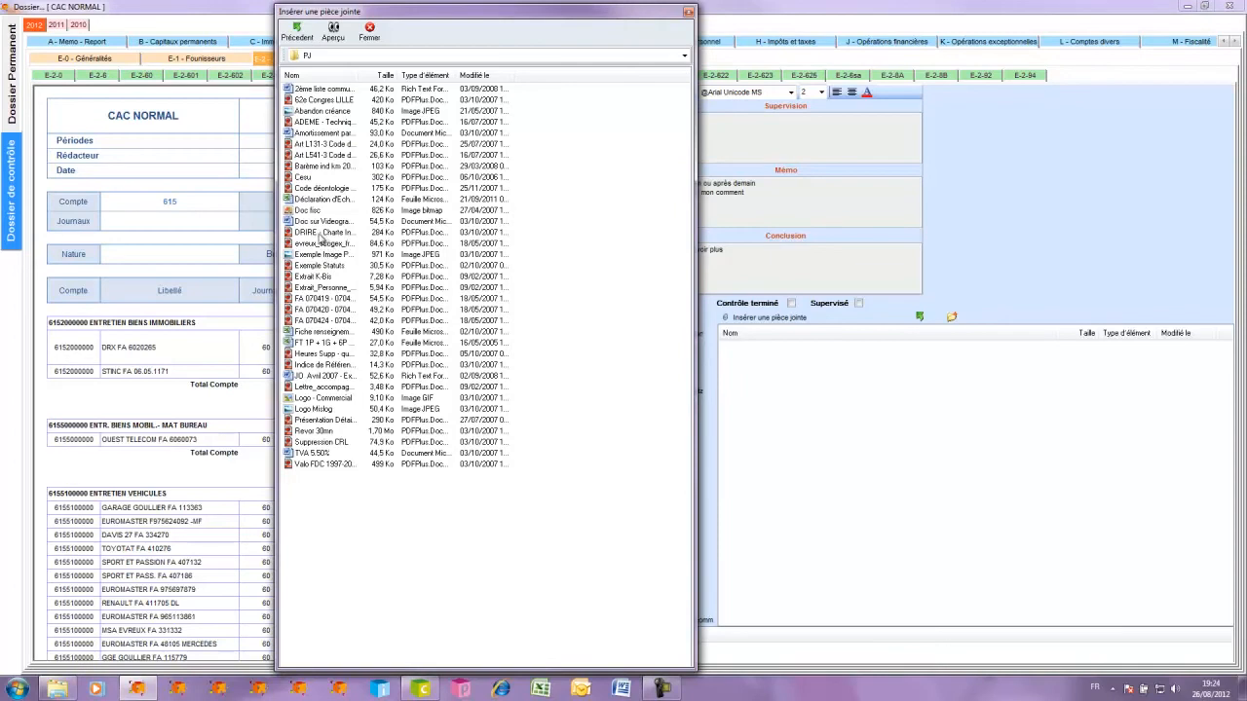
pyautogui.click(322, 234)
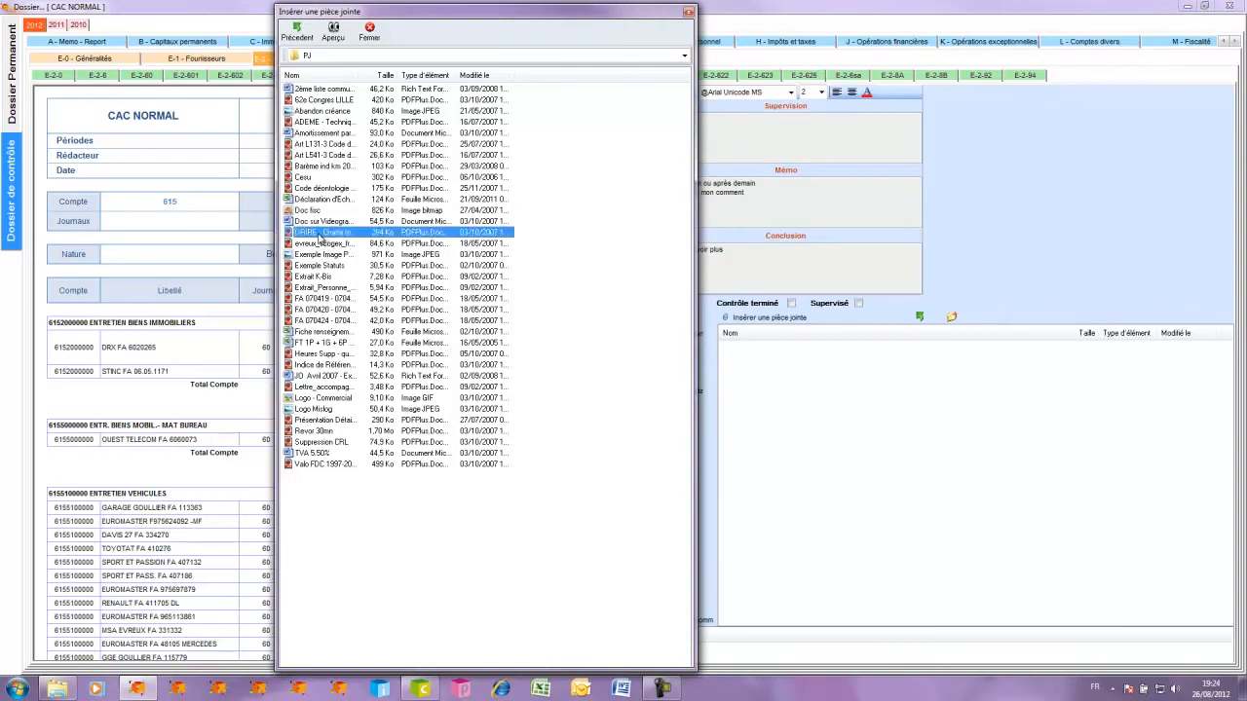
pyautogui.doubleClick(309, 179)
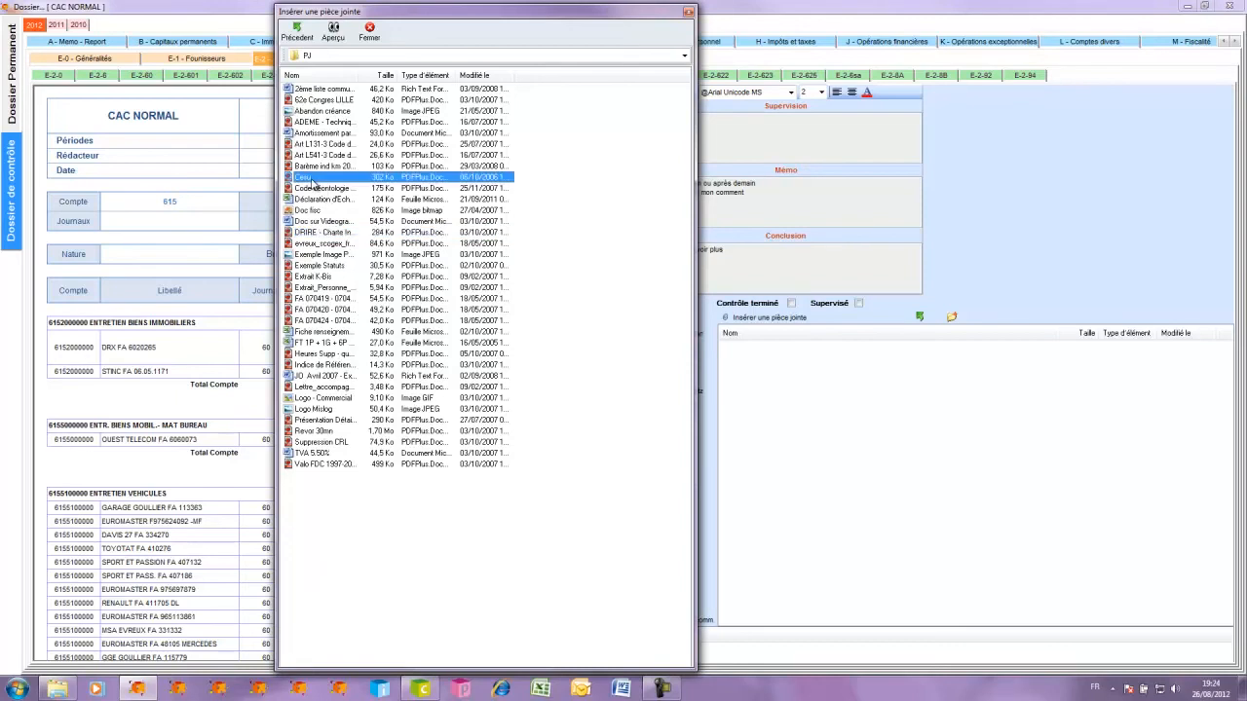
pyautogui.click(597, 355)
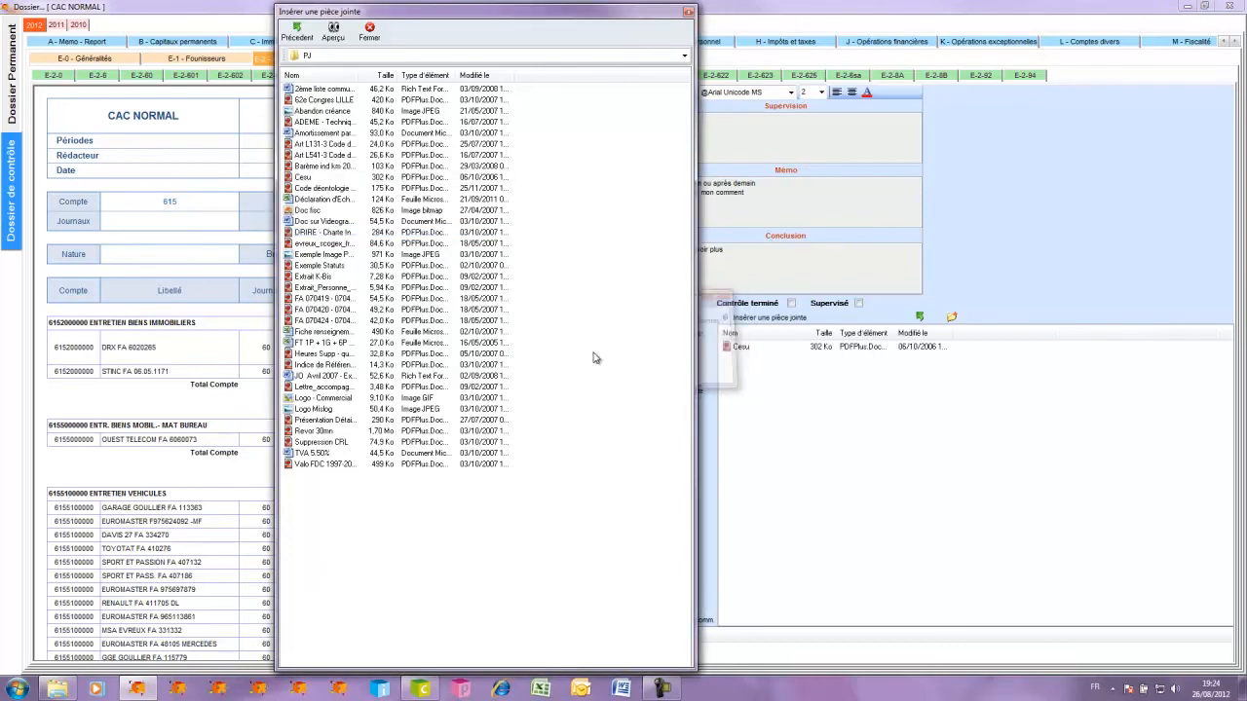
pyautogui.click(369, 31)
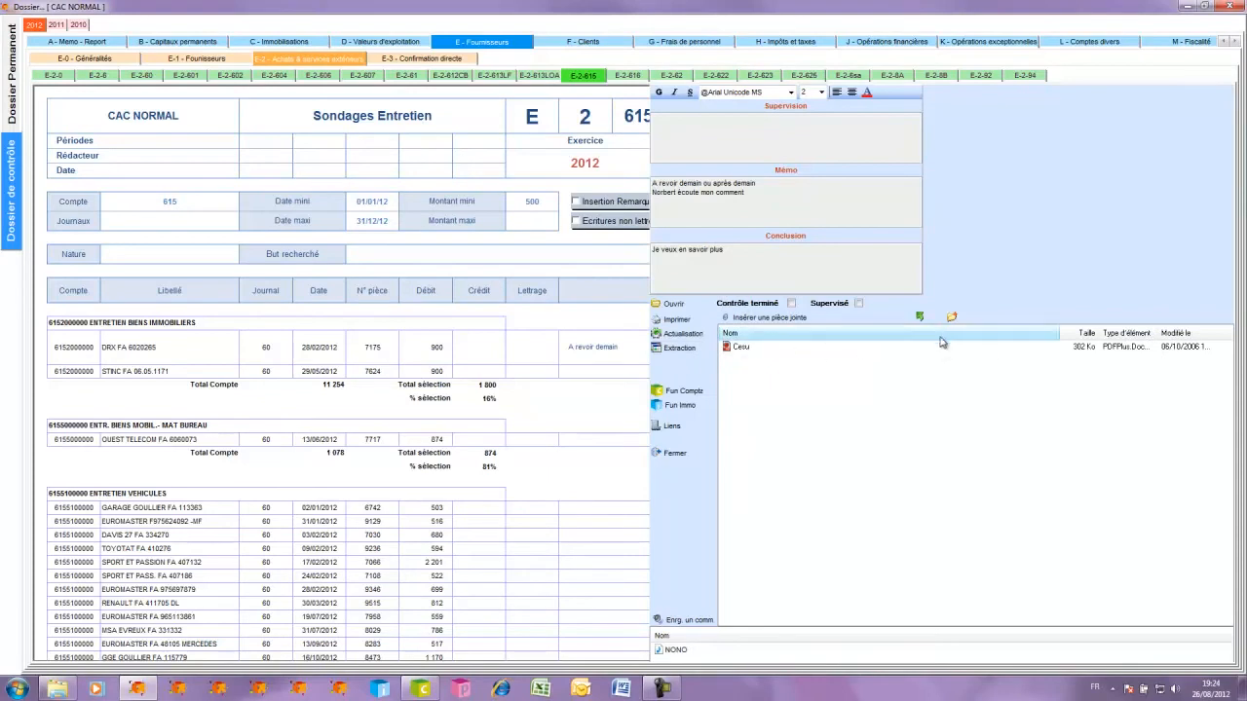
# Open the attached Cesu PDF, look through its first page, and close it
pyautogui.click(751, 351)
pyautogui.doubleClick(751, 349)
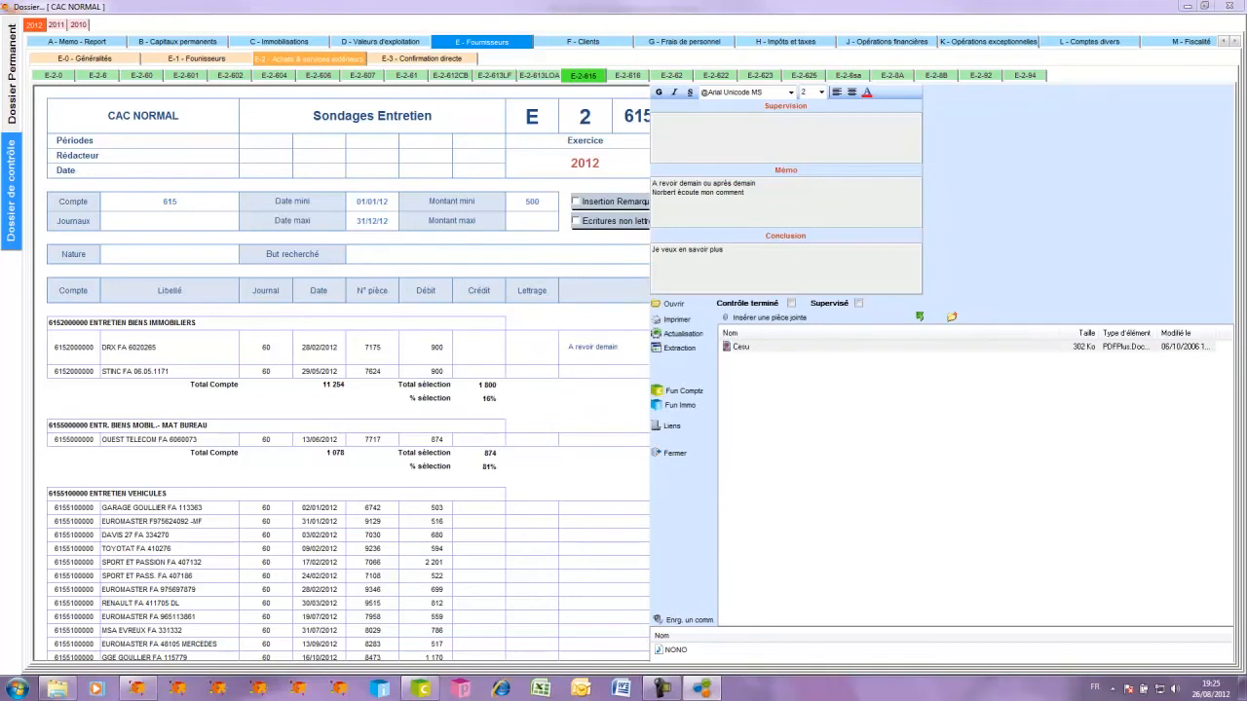
pyautogui.doubleClick(789, 234)
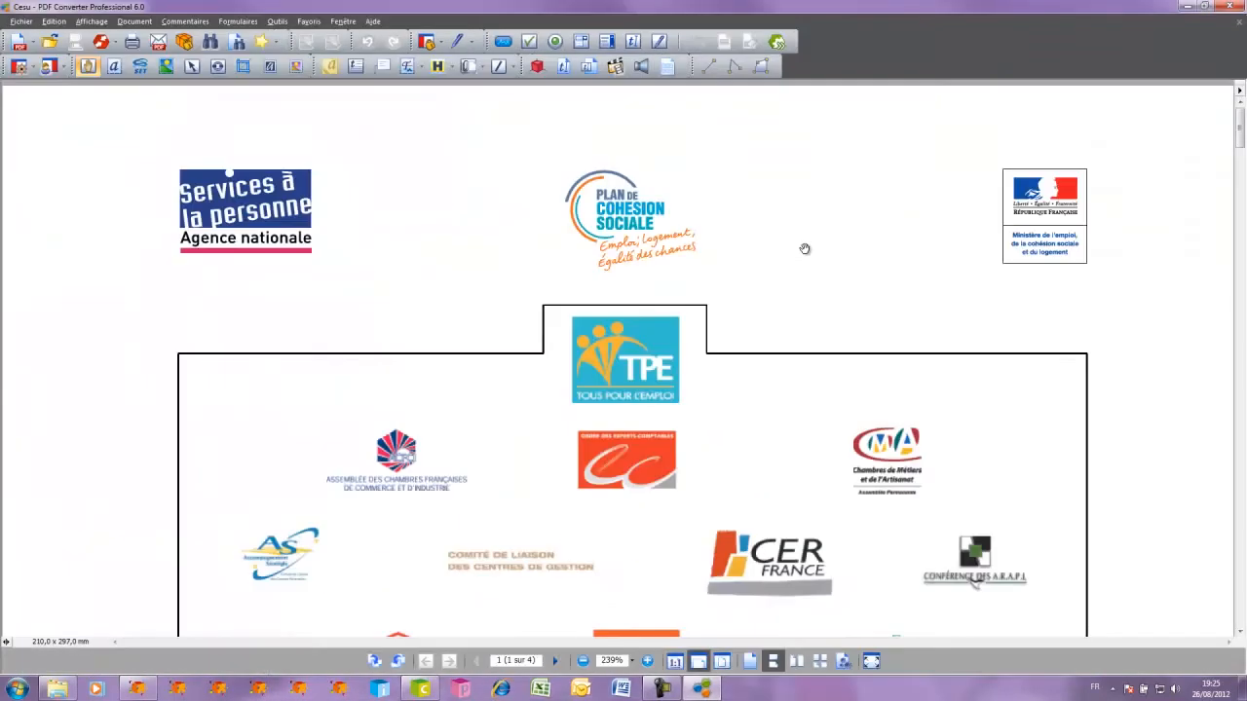
pyautogui.scroll(-3, 784, 357)
pyautogui.scroll(3, 1182, 145)
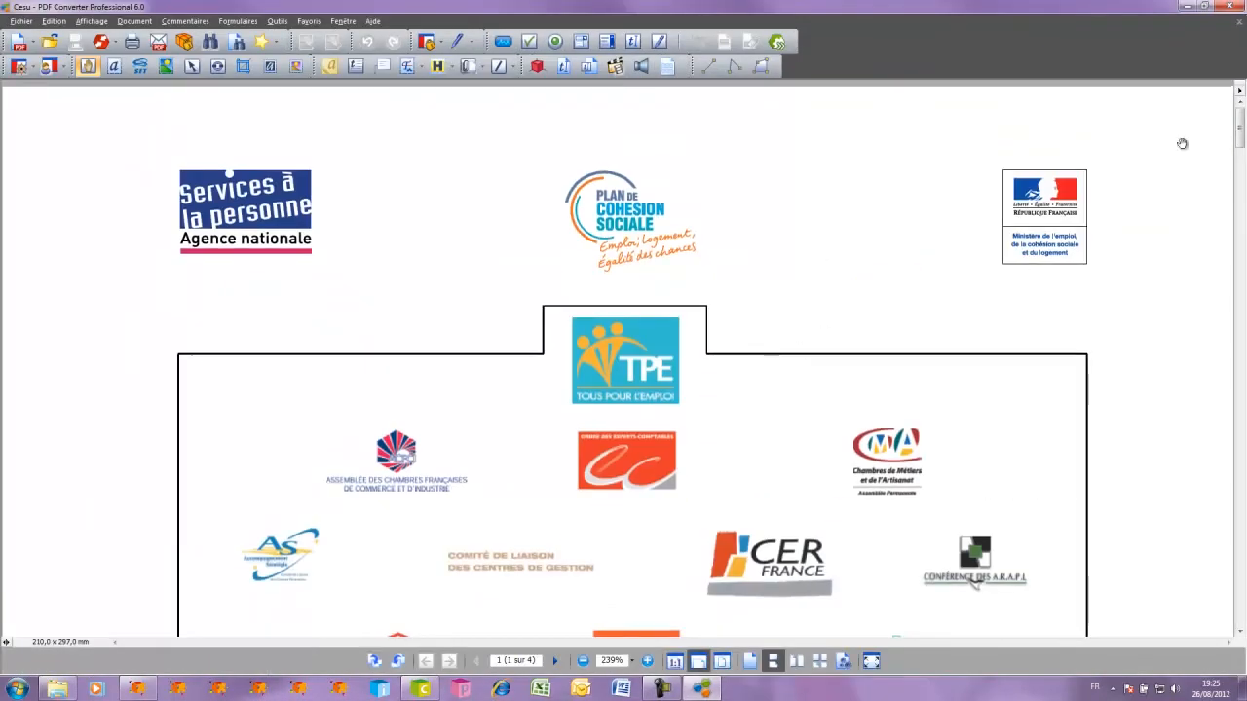
pyautogui.click(1238, 6)
# Create a subfolder named "Fact 5-2011" among the E-2-615 attachments and go into it
pyautogui.click(951, 318)
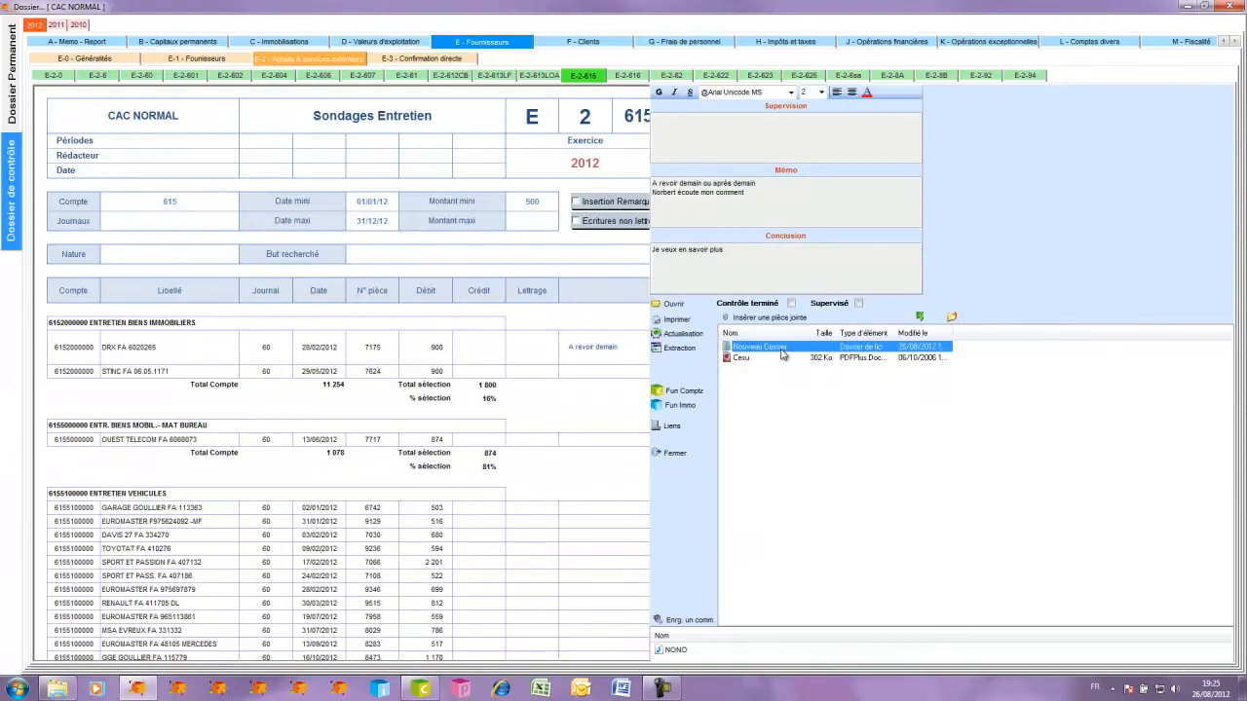
pyautogui.write('Fact 5-2011')
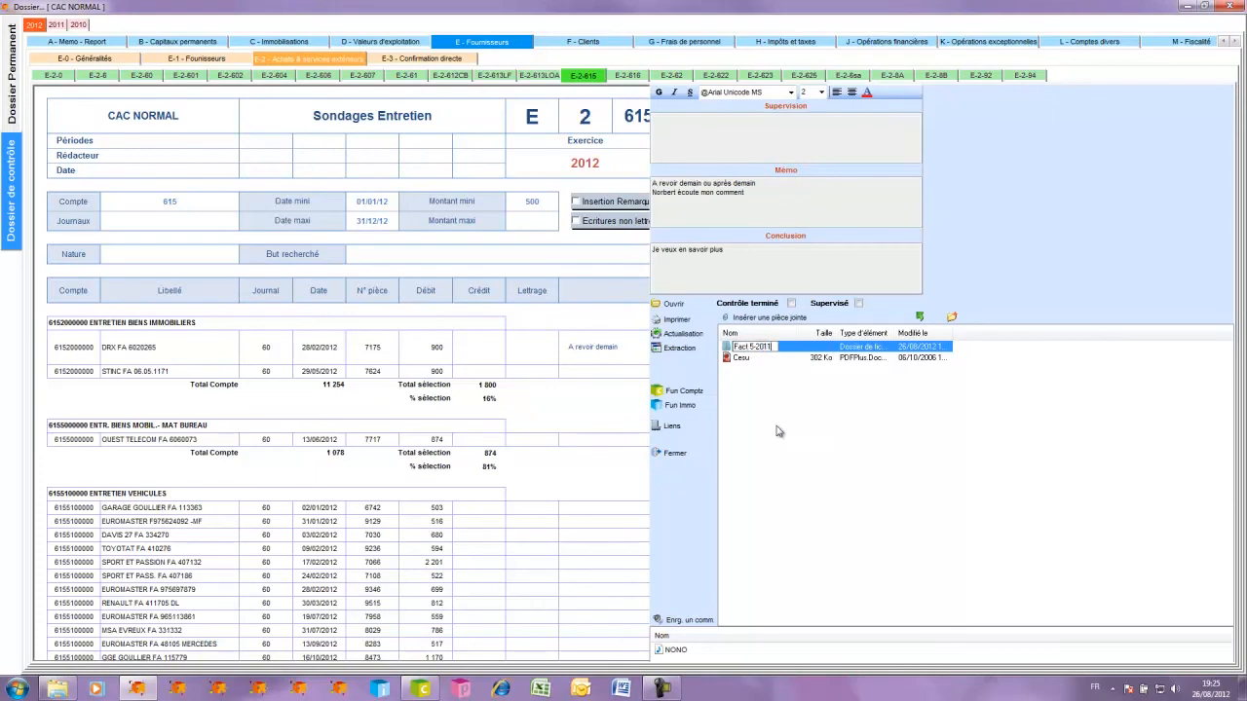
pyautogui.press('Return')
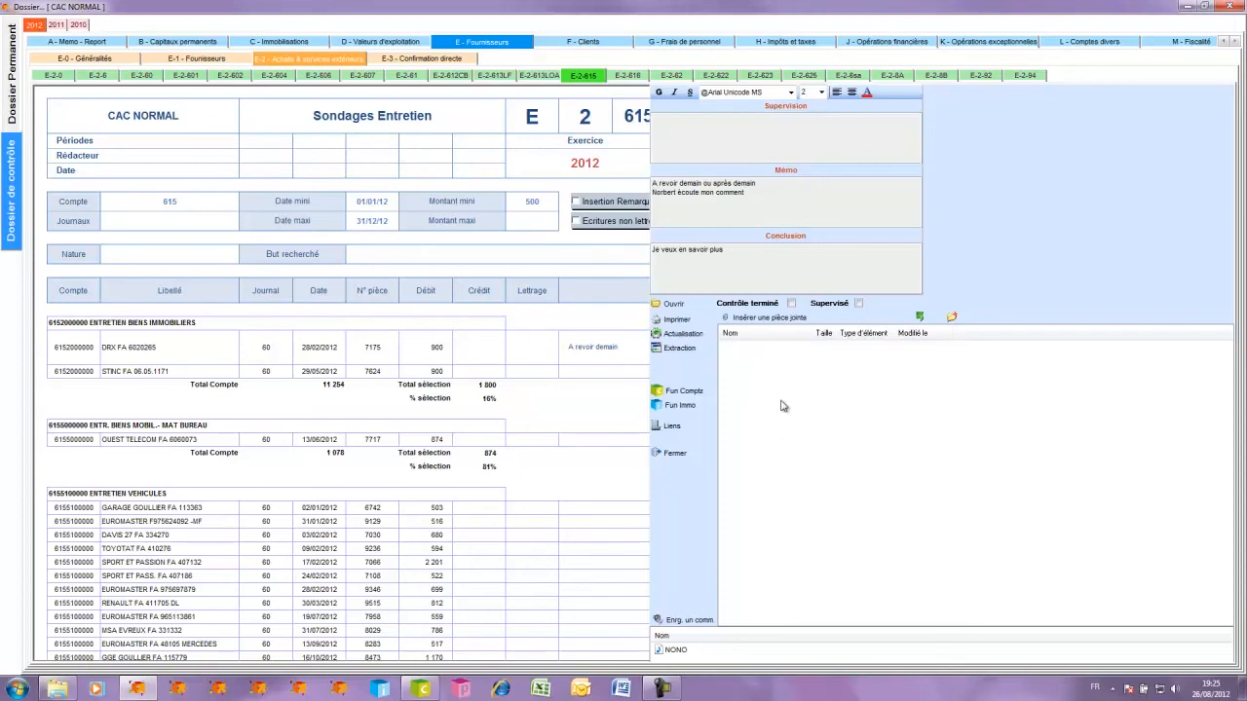
# Attach the Abandon créance image from C:\Revor\PJ to the Fact 5-2011 folder, and close the attachment browser
pyautogui.click(770, 319)
pyautogui.doubleClick(341, 112)
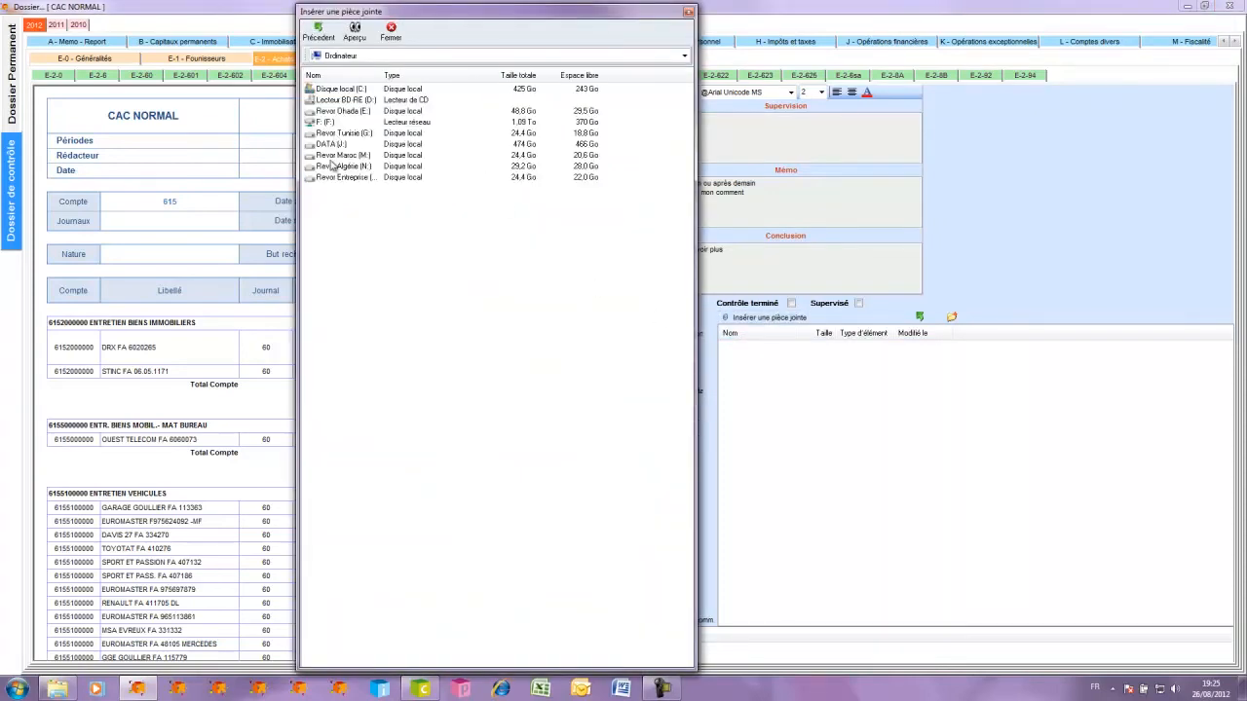
pyautogui.doubleClick(348, 89)
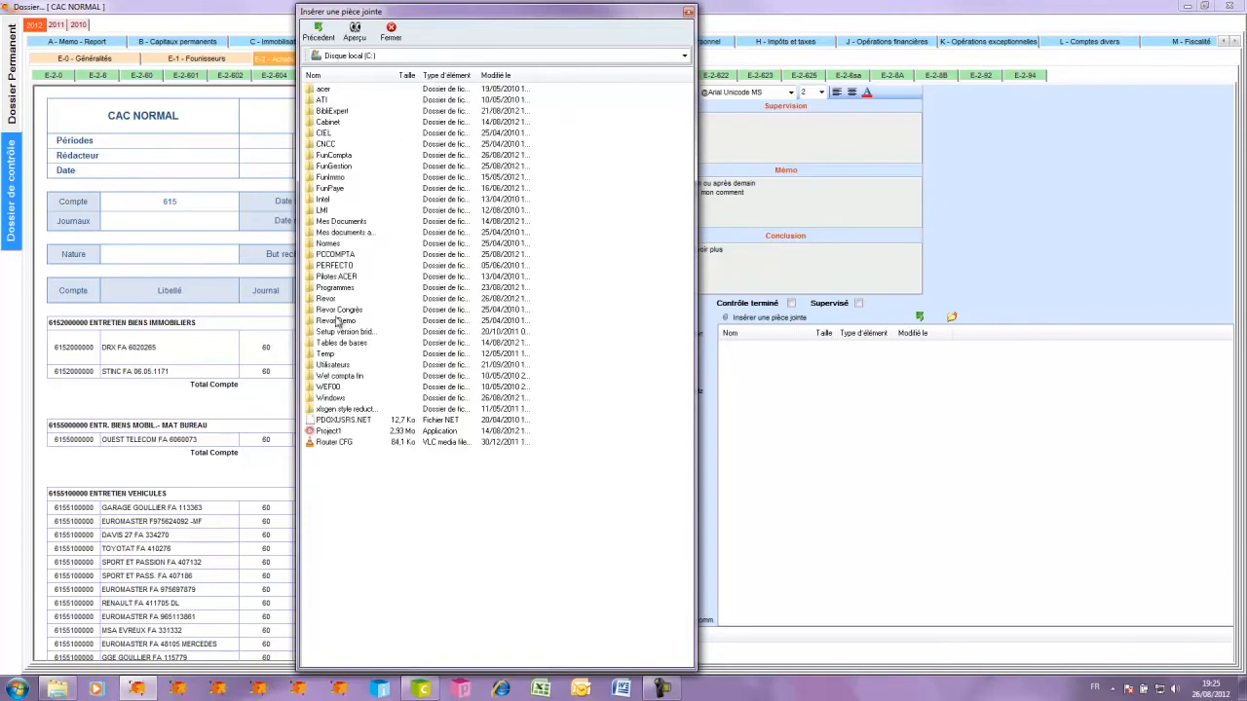
pyautogui.doubleClick(330, 299)
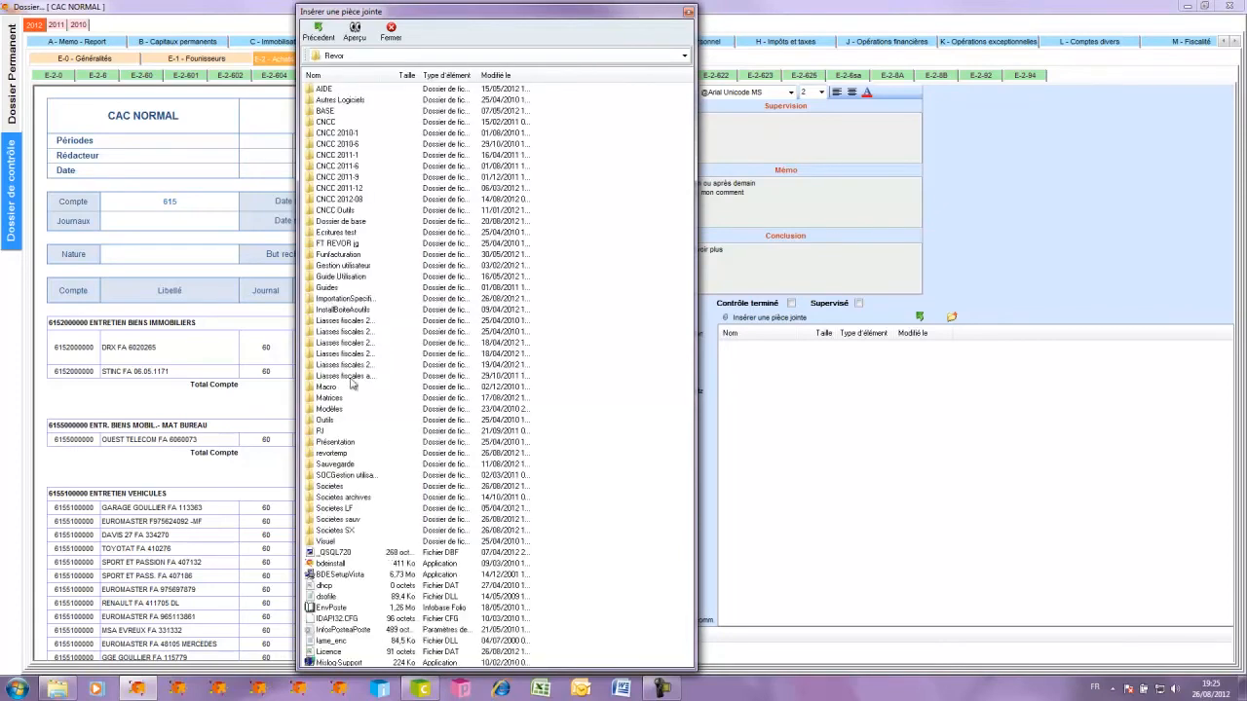
pyautogui.doubleClick(323, 431)
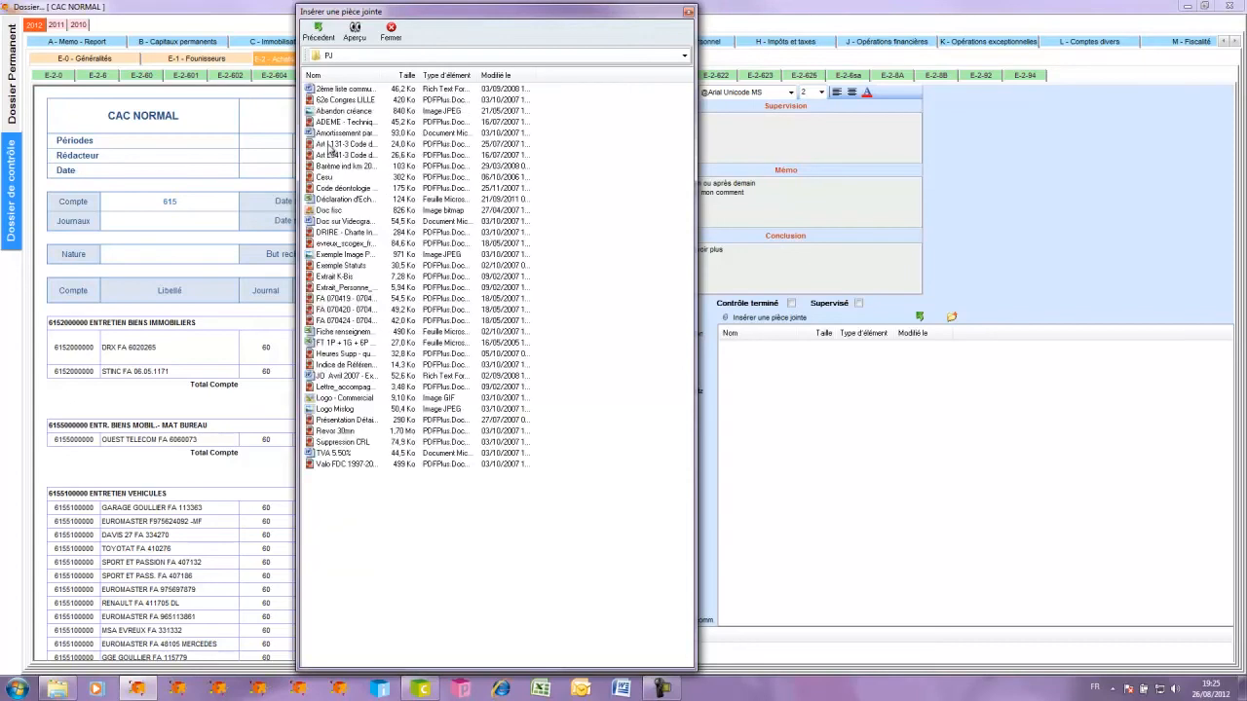
pyautogui.doubleClick(353, 112)
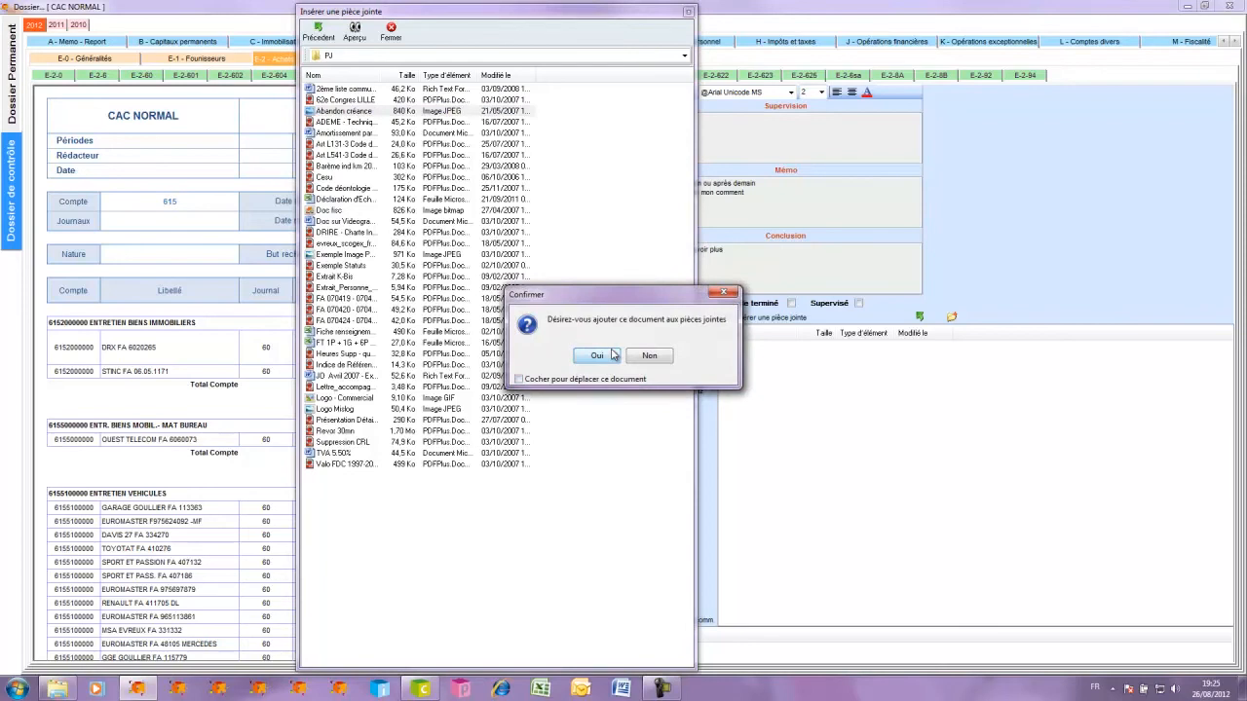
pyautogui.click(596, 355)
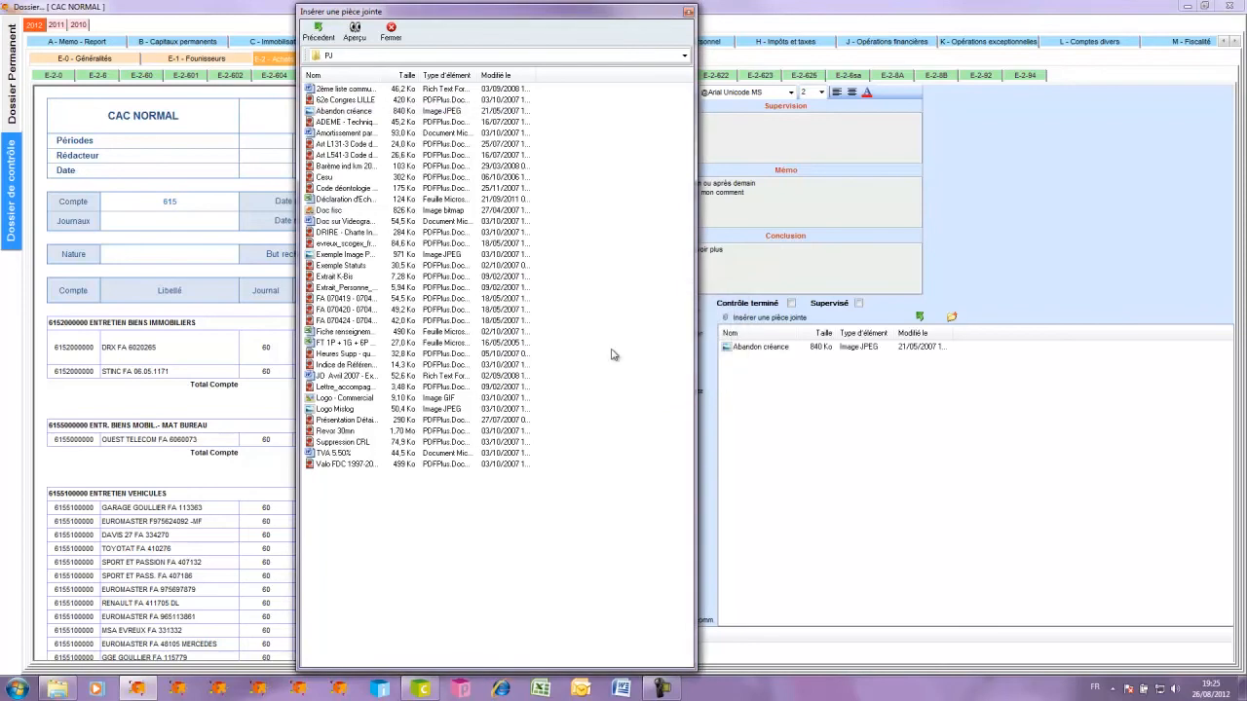
pyautogui.click(391, 32)
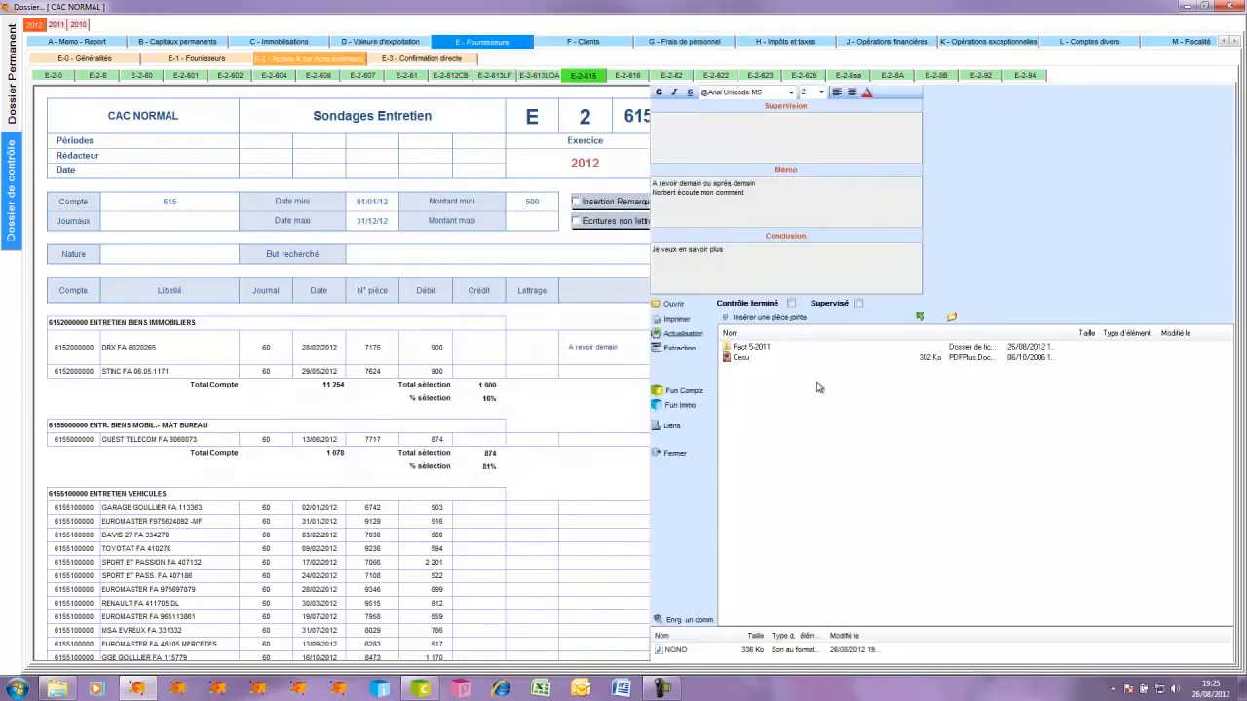
# View the Abandon créance image in the Fact 5-2011 folder, close it, and go back up to the main attachment list
pyautogui.doubleClick(755, 348)
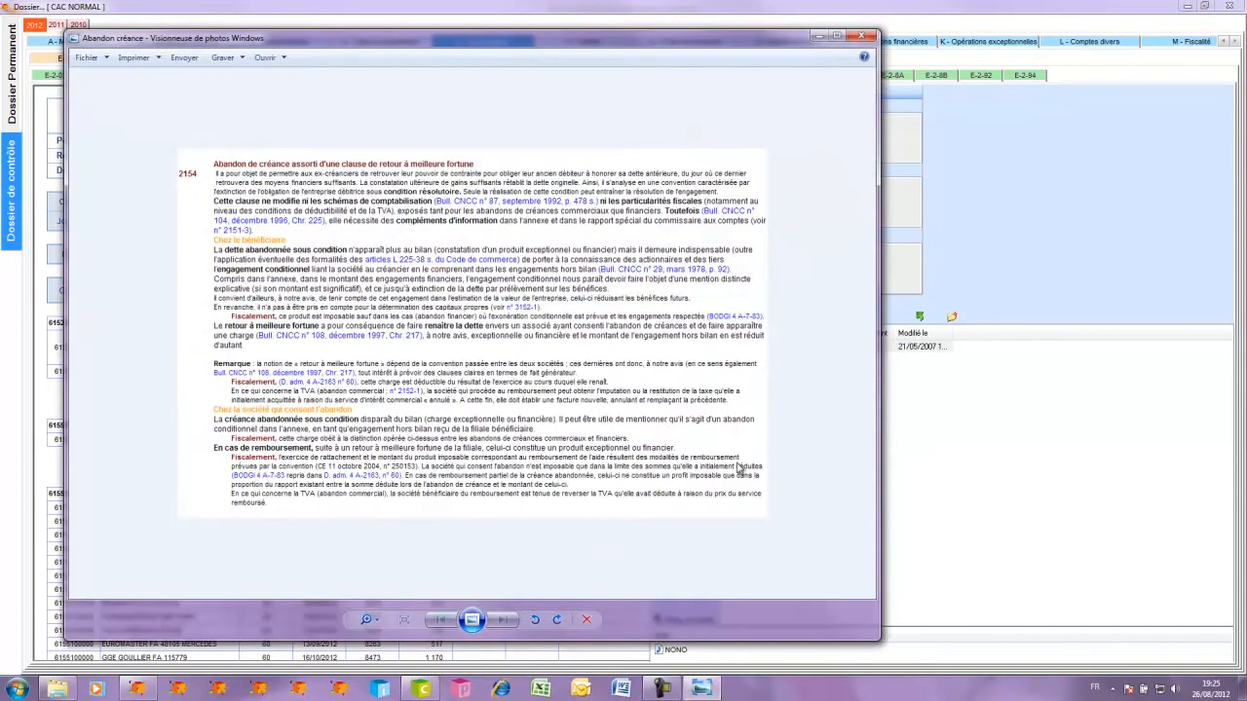
pyautogui.click(860, 36)
pyautogui.click(919, 318)
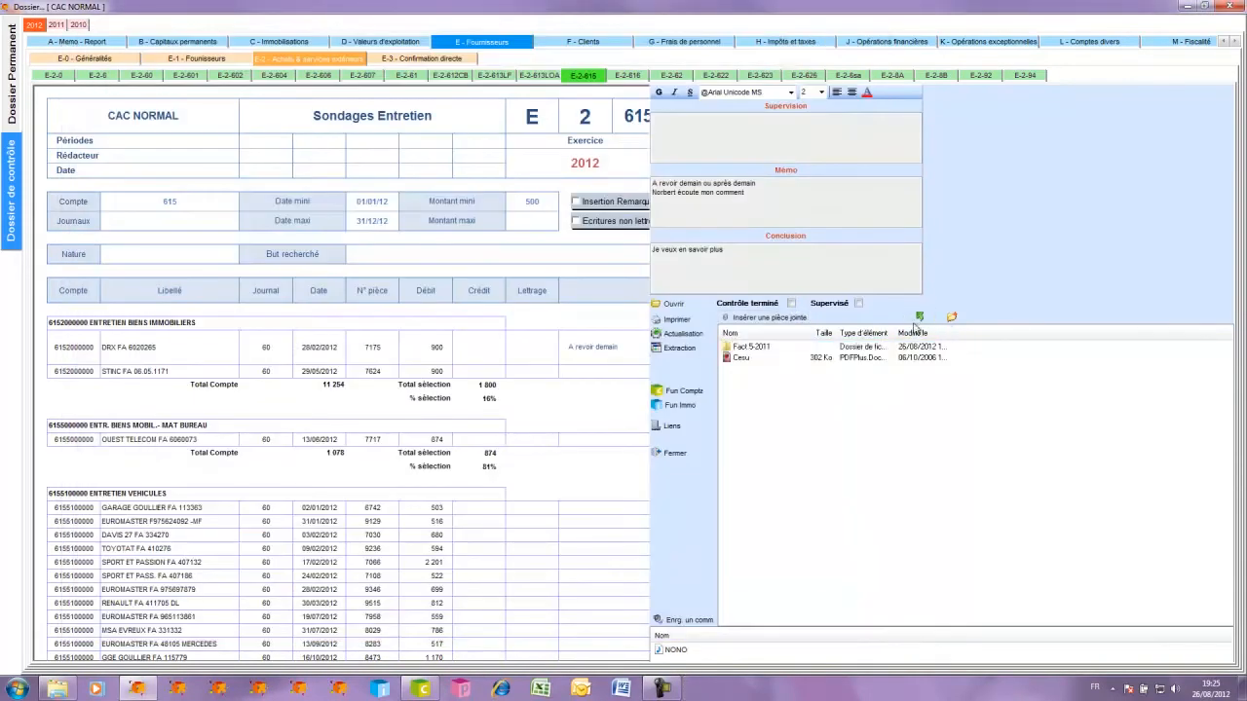
# View the E-2-616 insurance sheet, return to E-2-615, and mark its control as finished (Contrôle terminé)
pyautogui.click(779, 389)
pyautogui.click(625, 76)
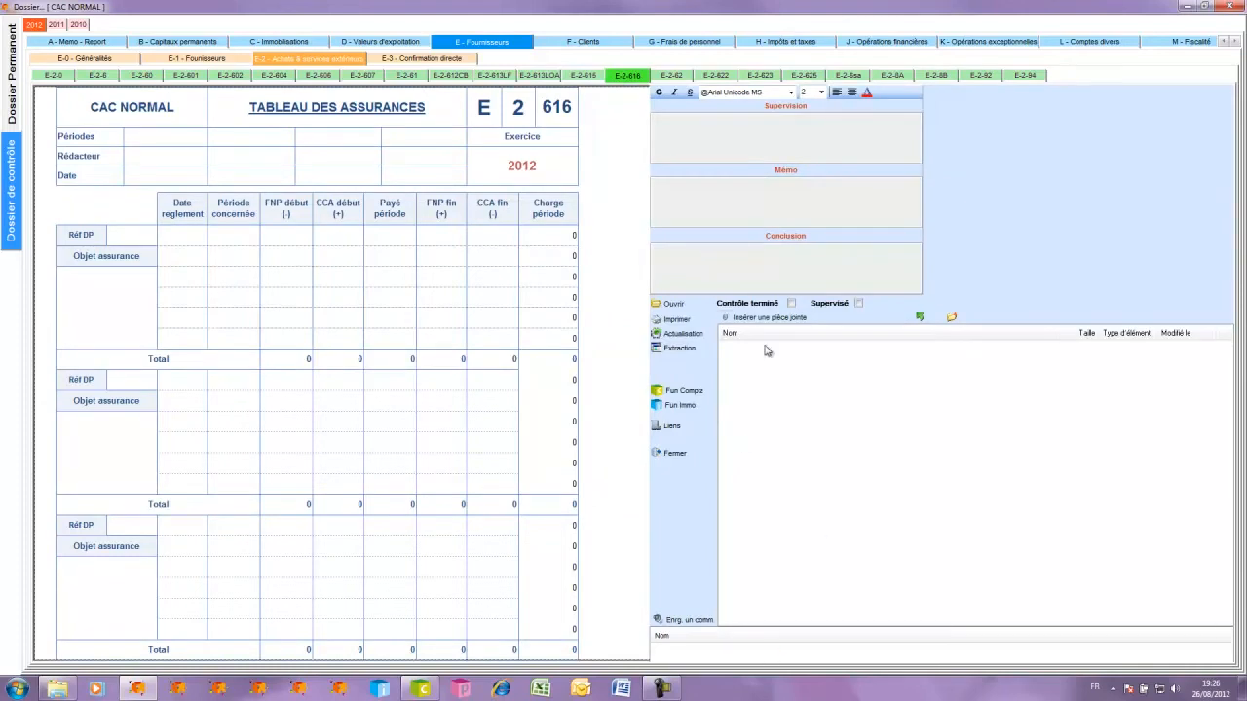
pyautogui.click(584, 77)
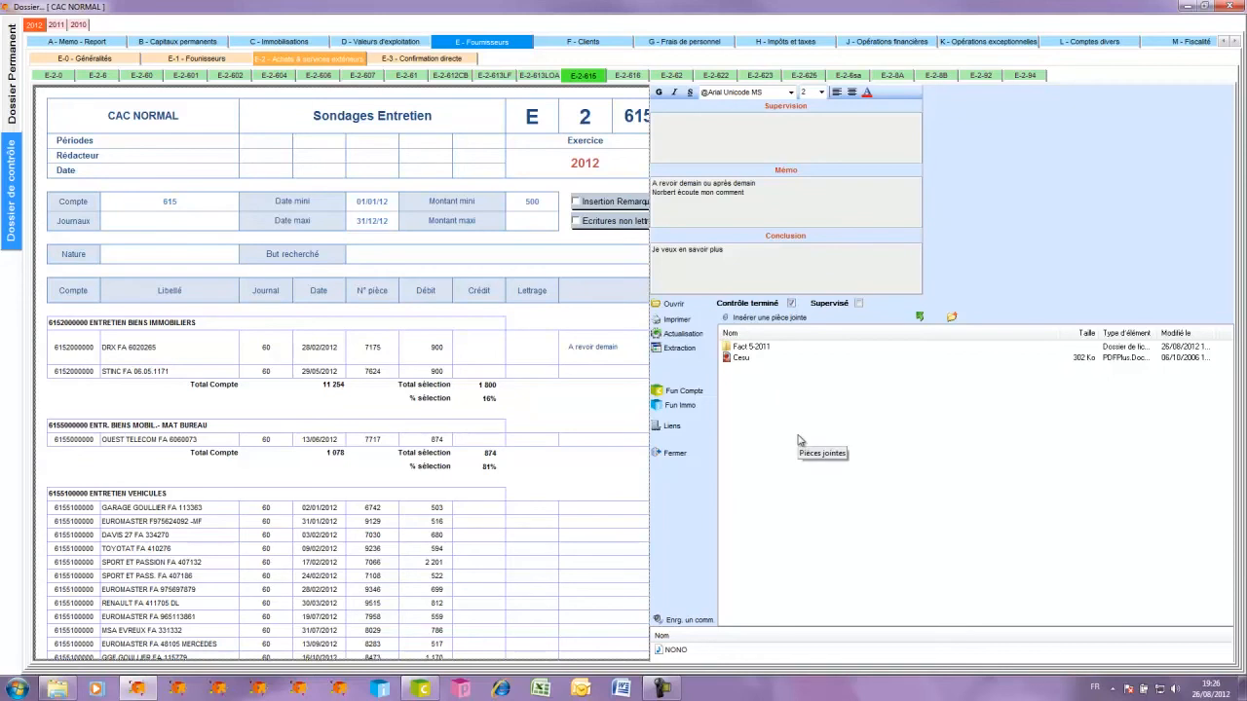
# Review the memo summary in A - Memo - Report and the remaining documents (Reste à faire) through the E - Fournisseurs section
pyautogui.click(84, 44)
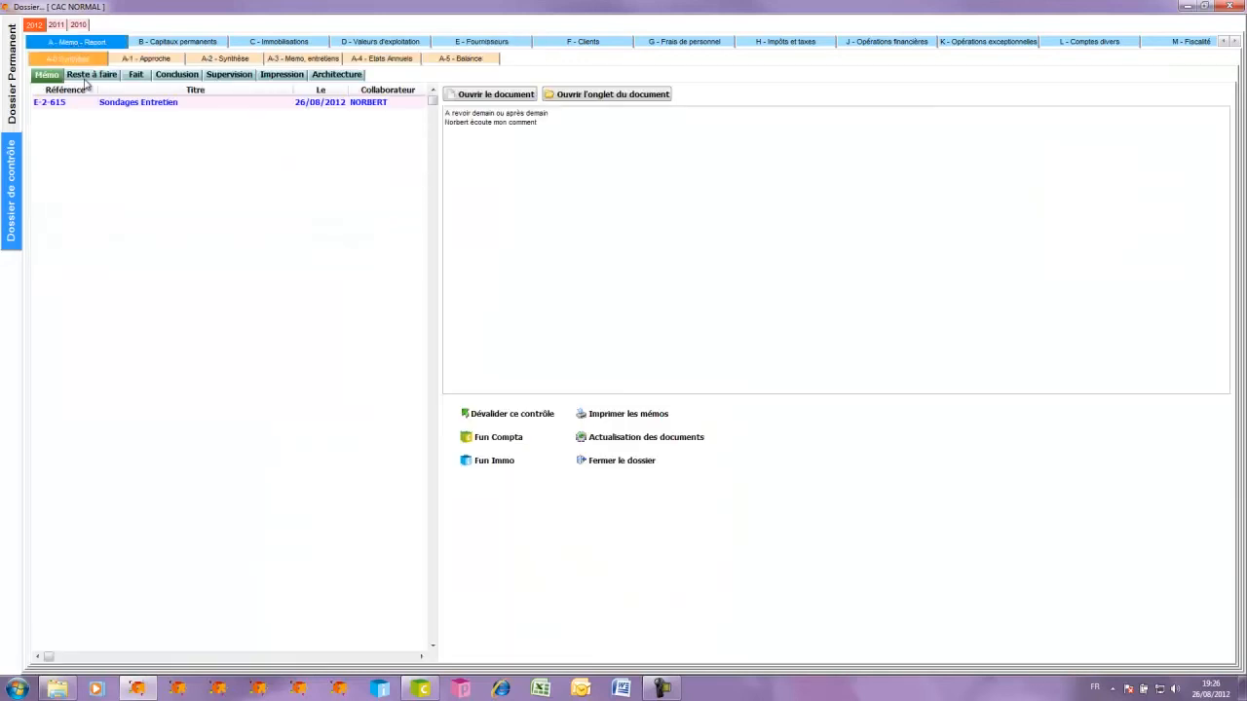
pyautogui.click(94, 77)
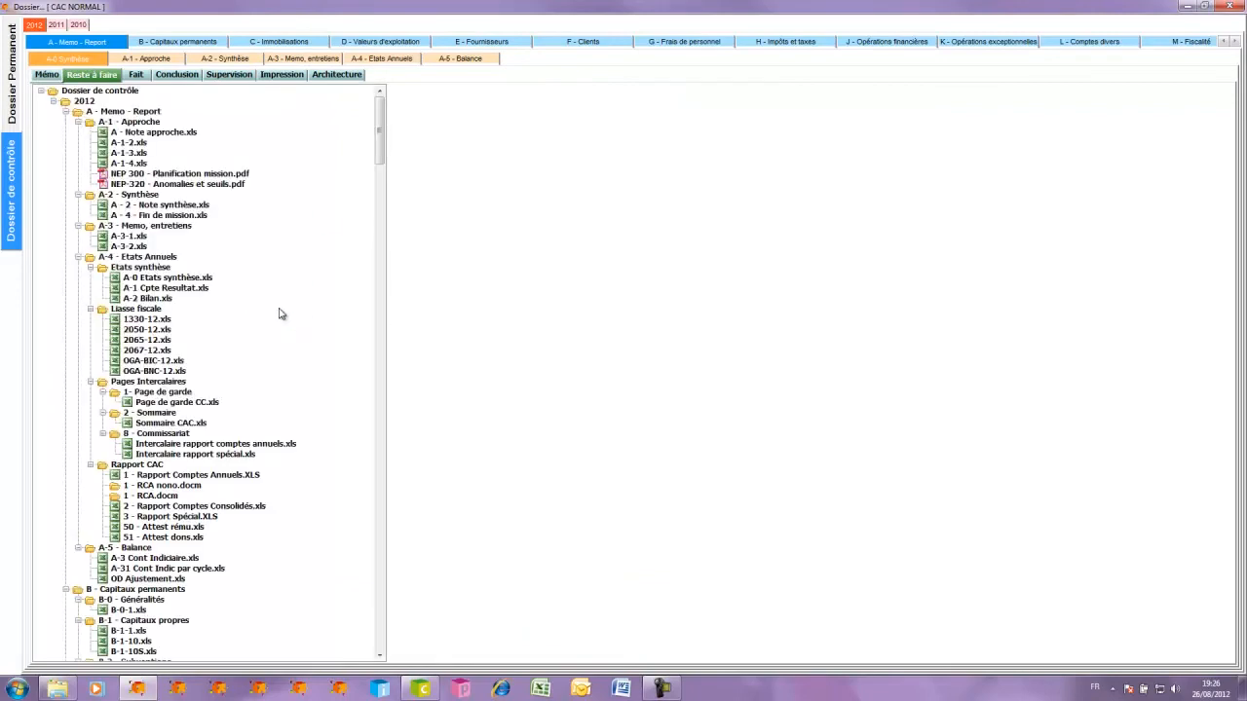
pyautogui.click(381, 476)
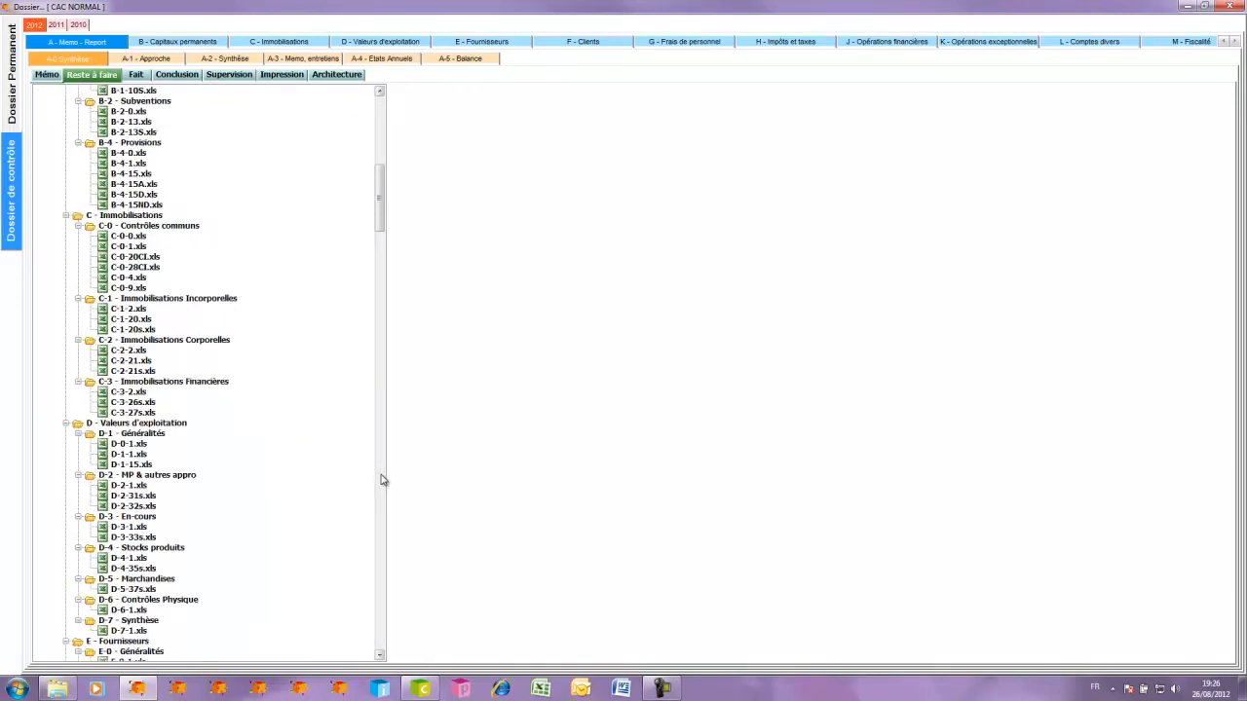
pyautogui.click(381, 475)
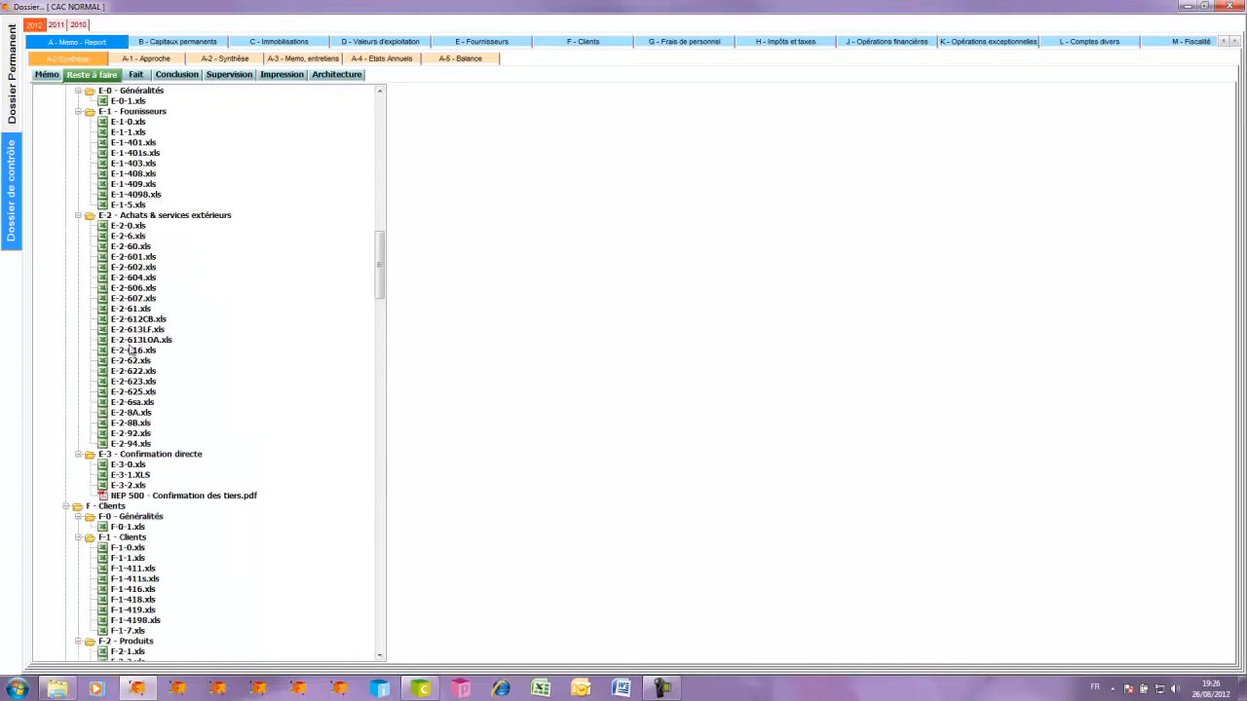
# Preview E-2-615.xls from the list of completed controls (Fait), and go to that document's own sheet
pyautogui.click(137, 78)
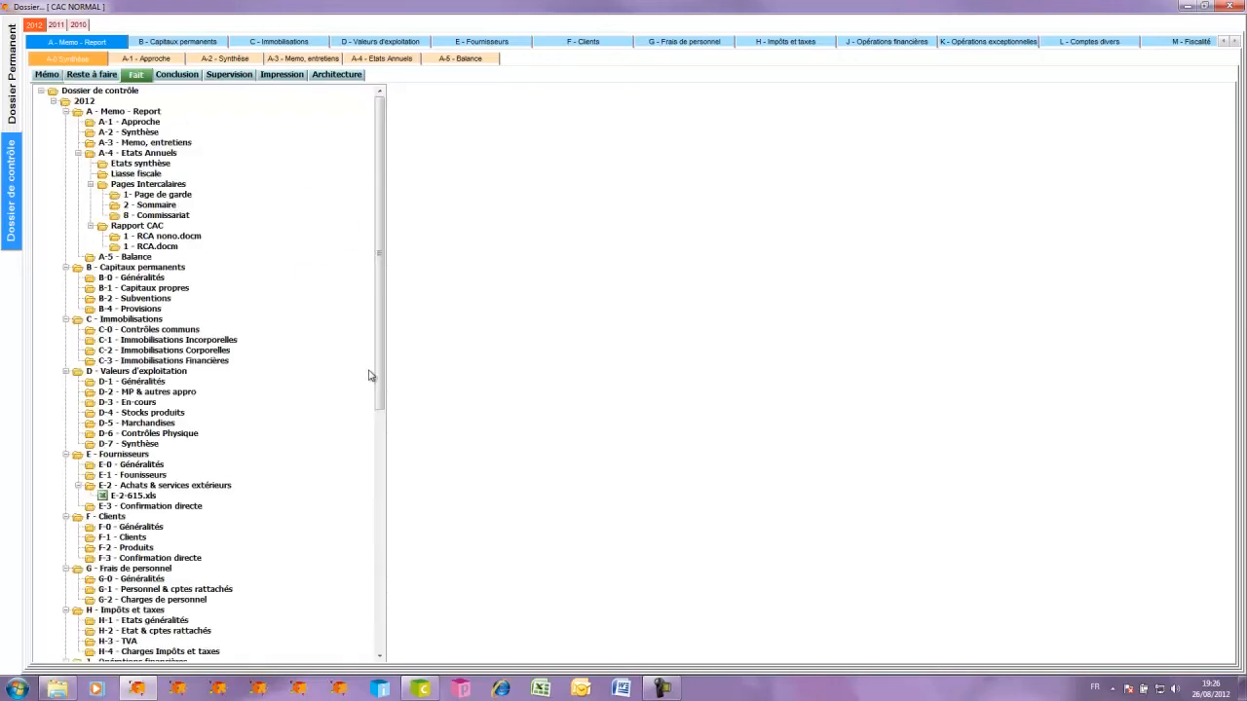
pyautogui.click(141, 497)
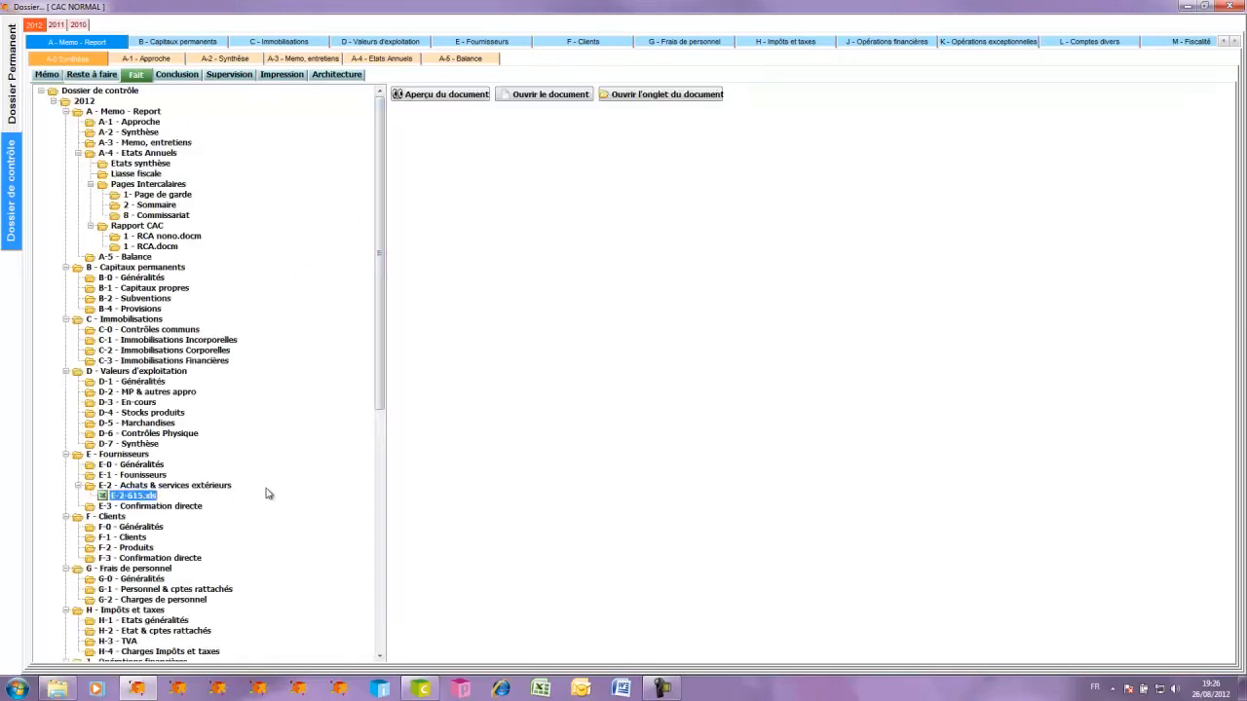
pyautogui.click(467, 98)
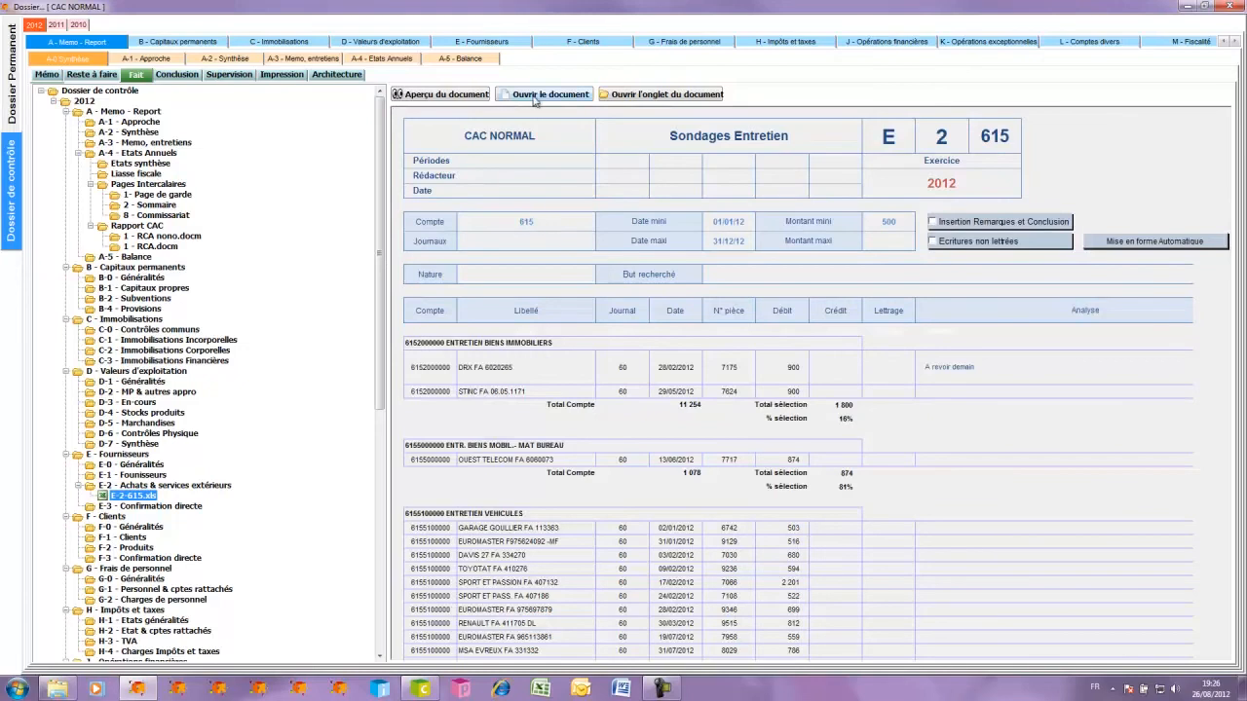
pyautogui.click(662, 98)
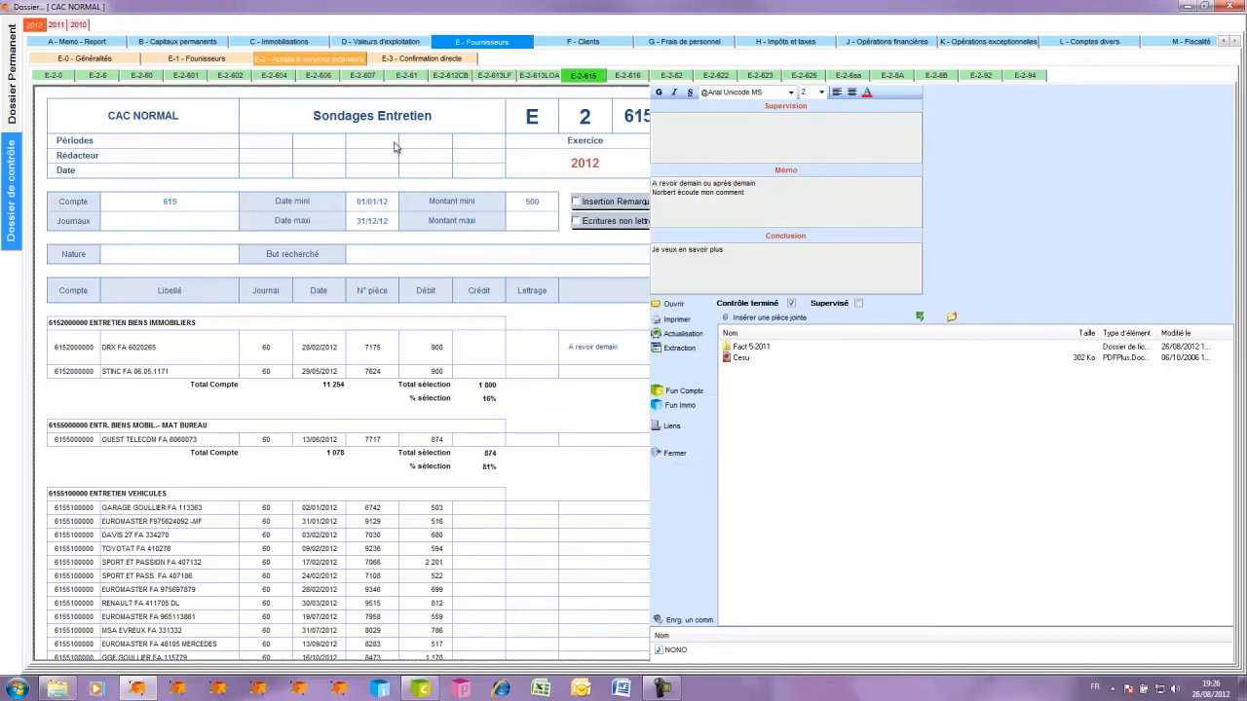
# Set up a query on sheet E-2-6 with period end dates 01/01/2012 for N-1 and 31/12/2012 for N
pyautogui.click(102, 80)
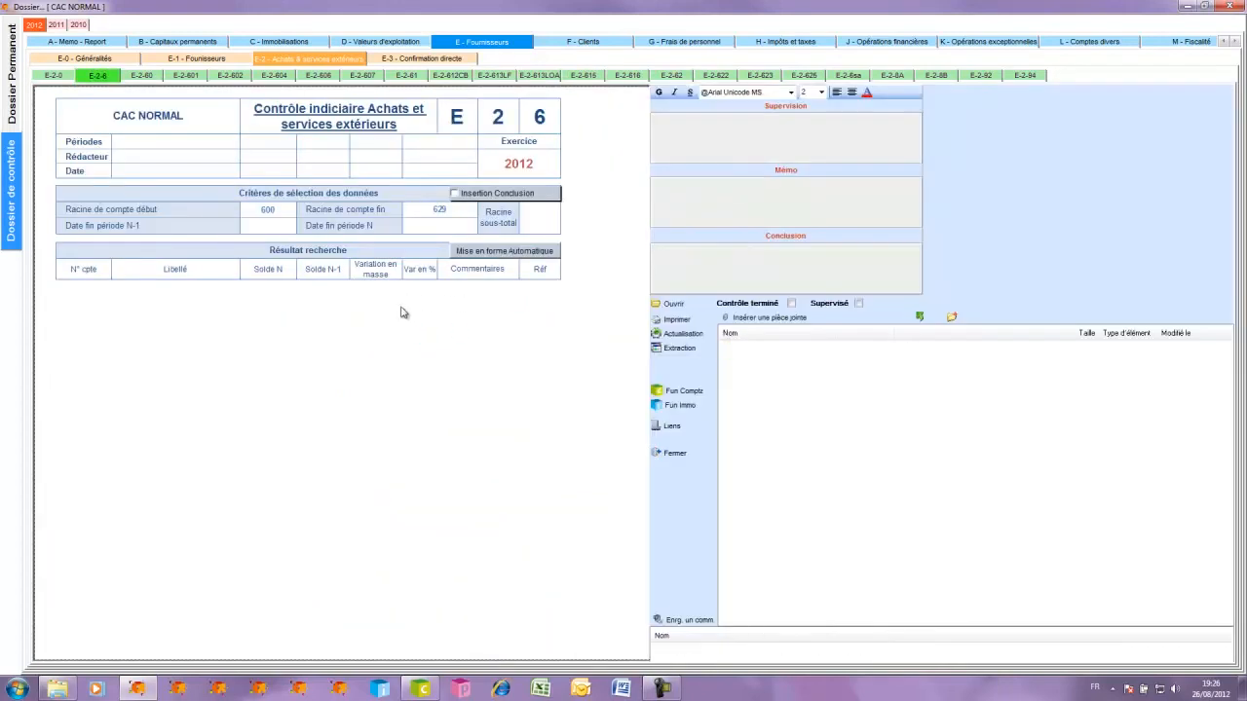
pyautogui.rightClick(382, 312)
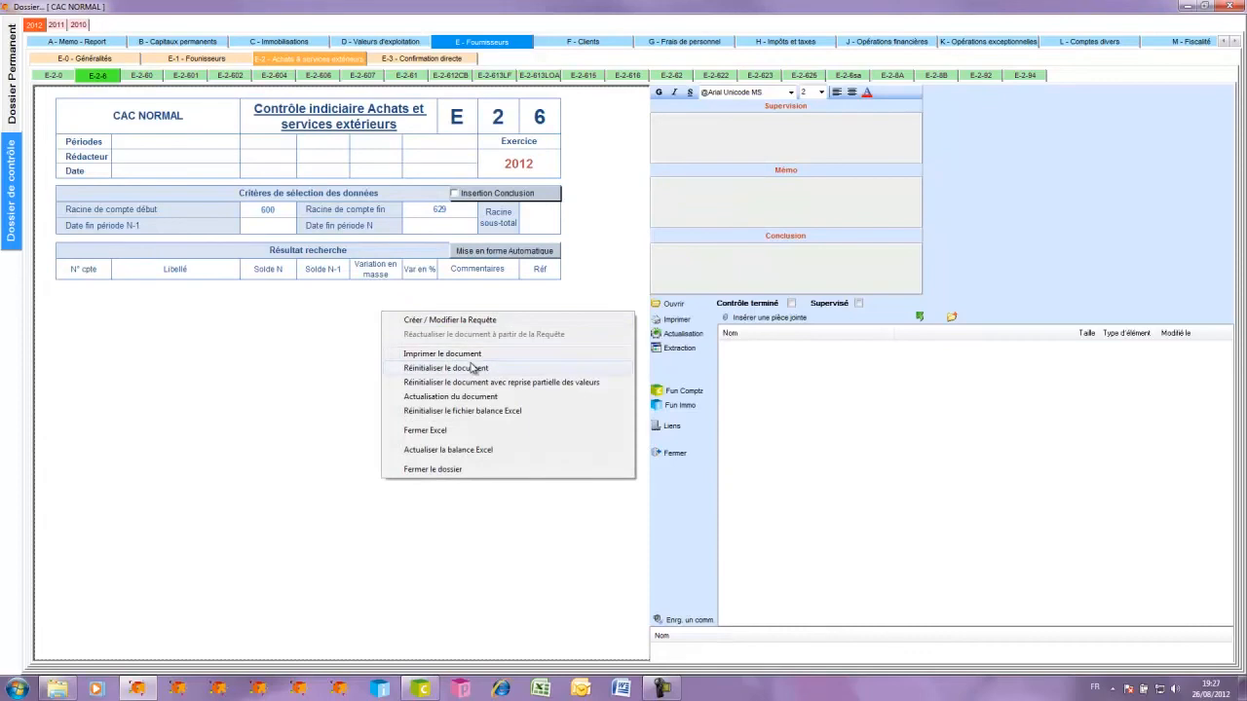
pyautogui.click(473, 320)
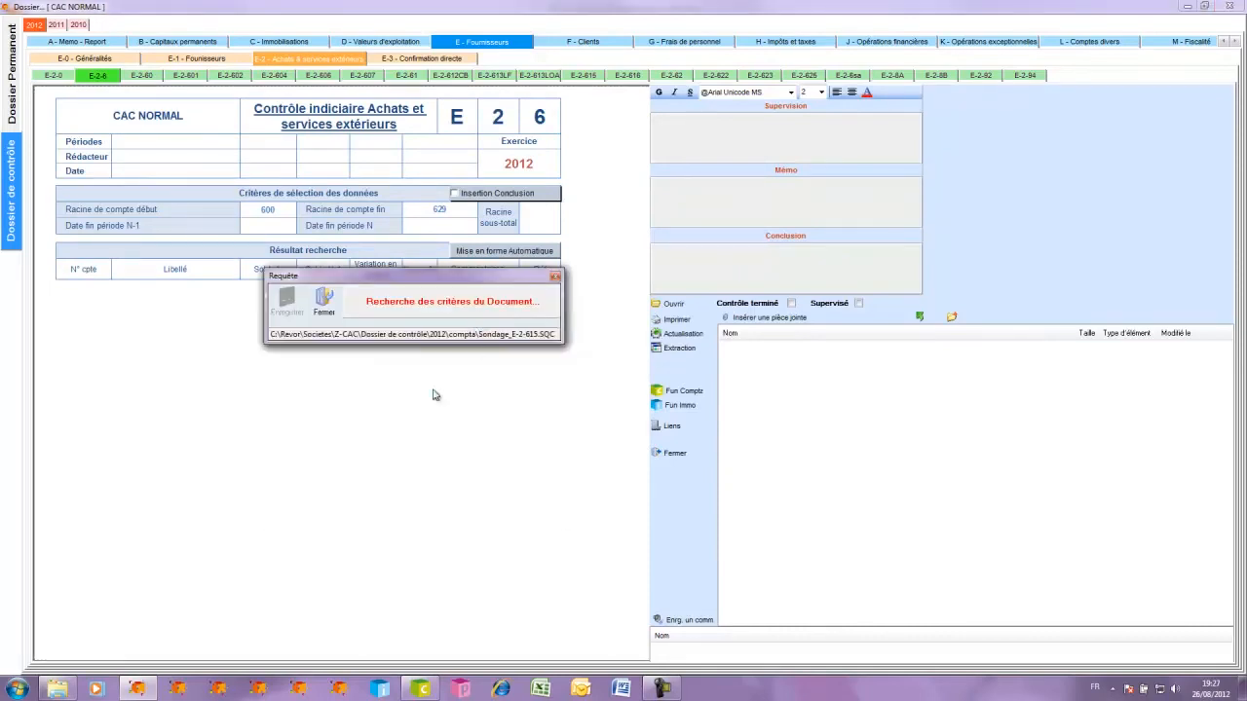
pyautogui.click(293, 387)
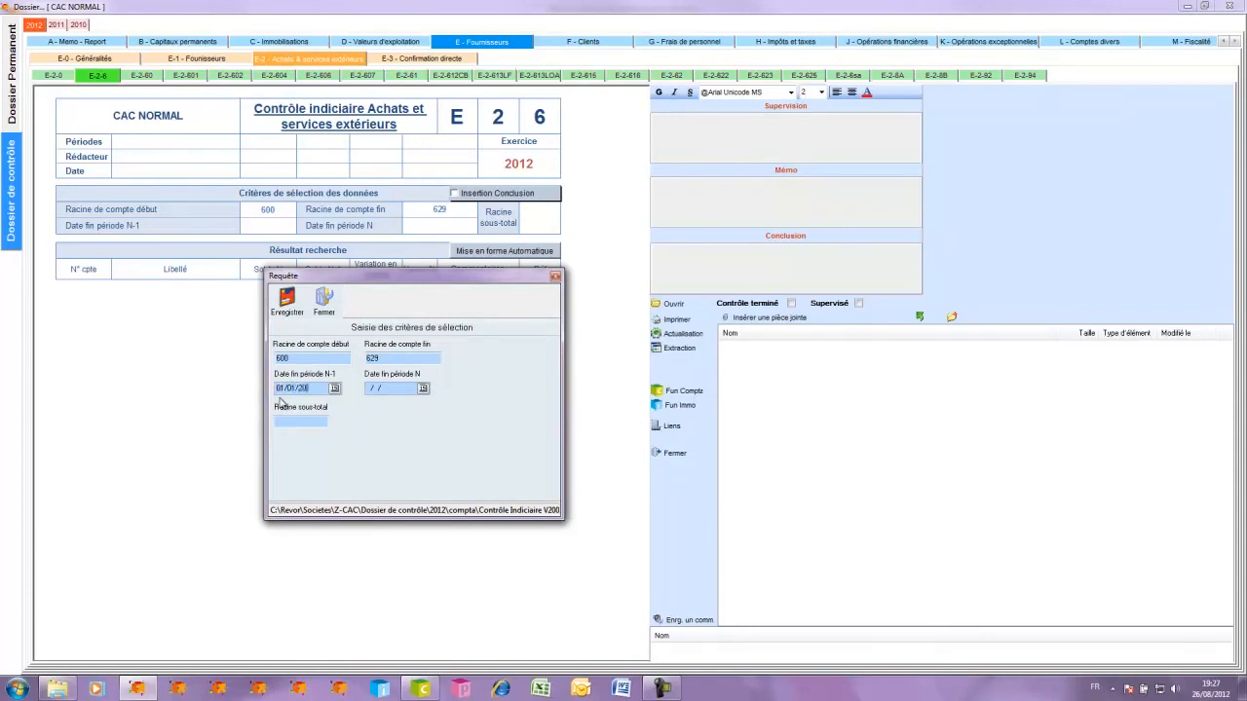
pyautogui.press('Tab')
pyautogui.write('3')
# Save the E-2-6 query, replacing the existing one, and update the sheet with its data
pyautogui.click(286, 300)
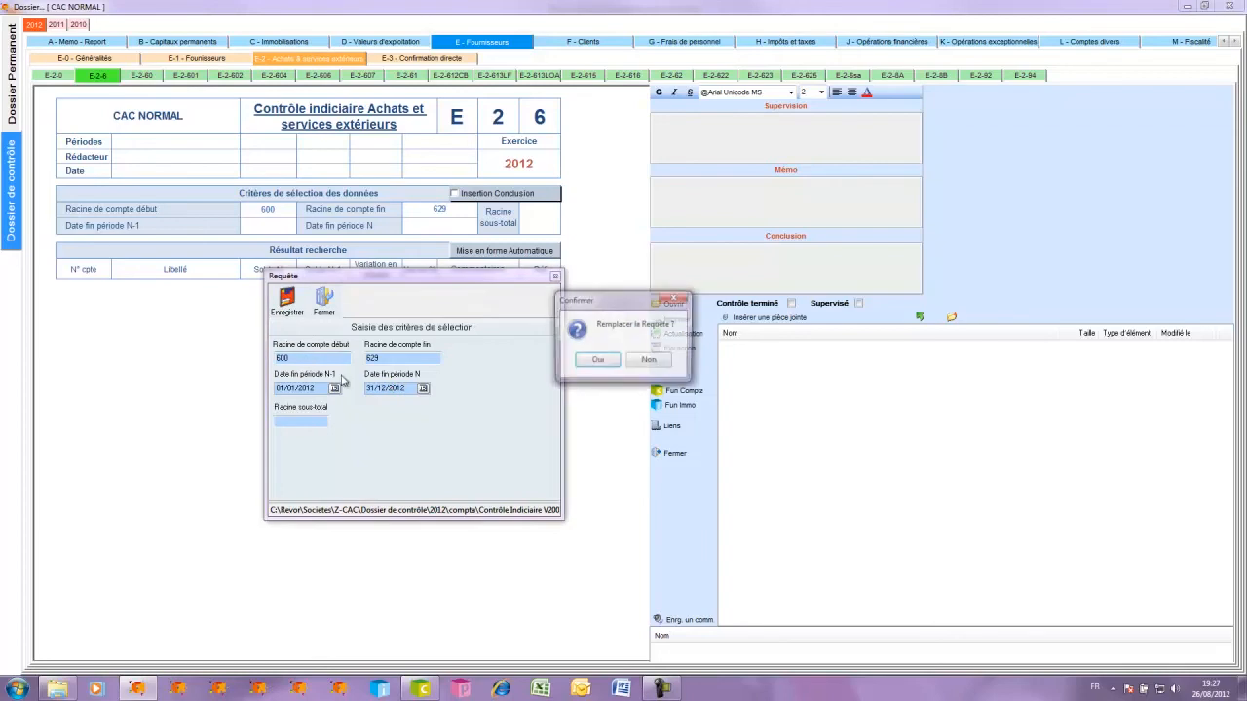
pyautogui.click(597, 361)
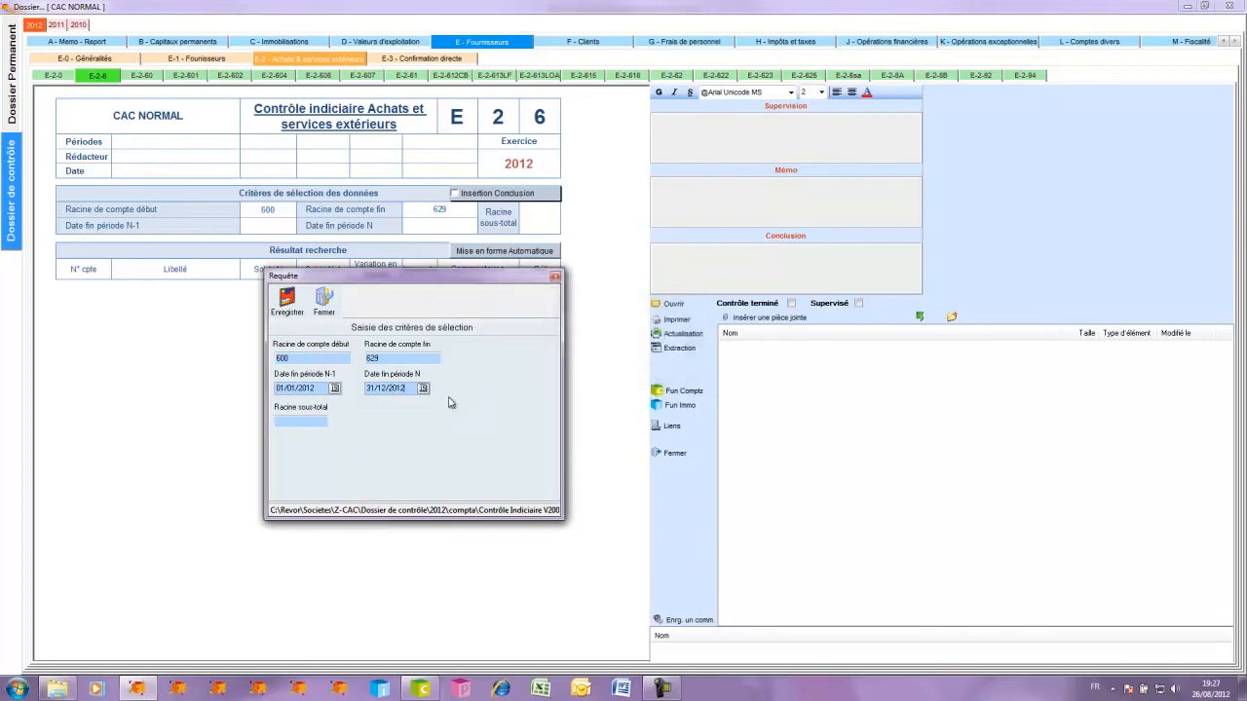
pyautogui.click(597, 362)
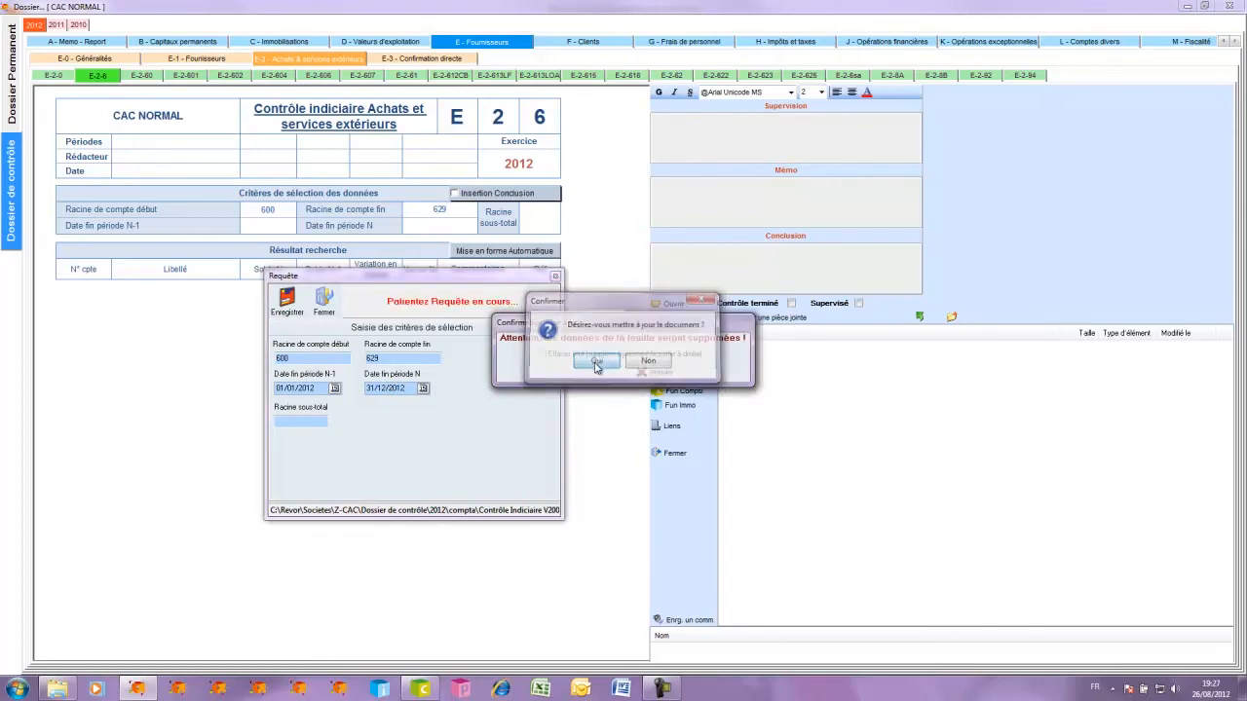
pyautogui.click(594, 370)
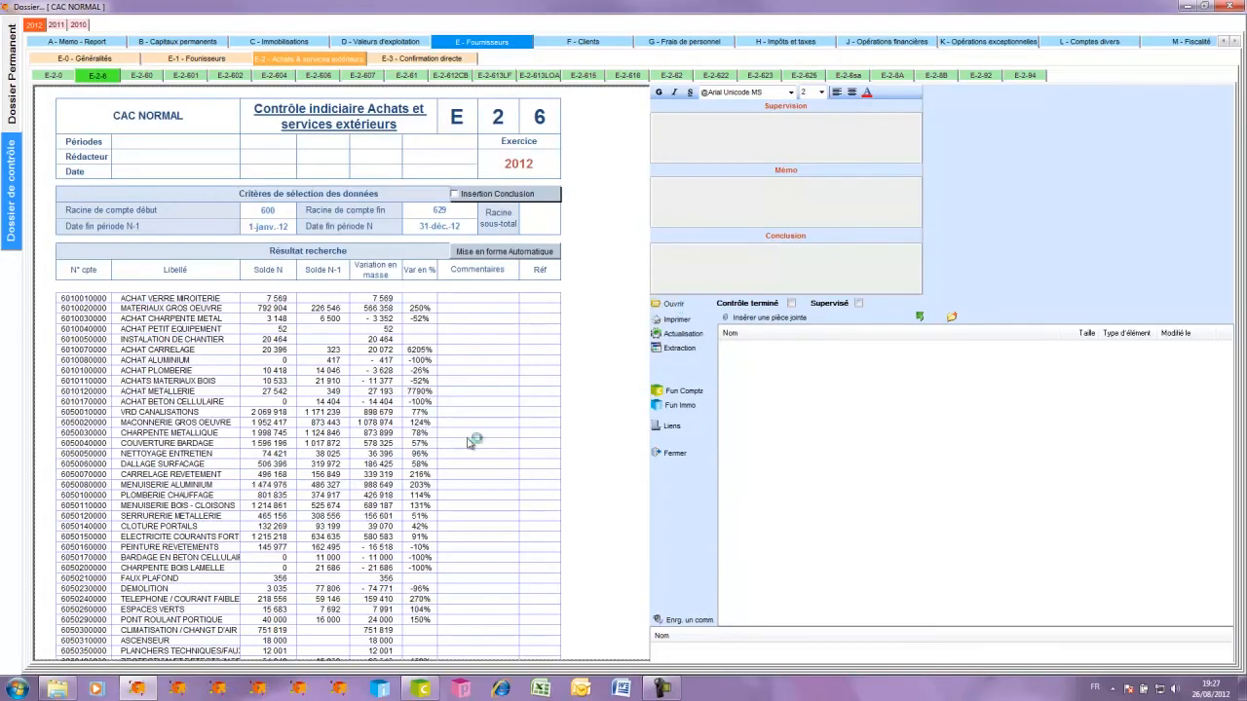
# Look over the E-2-6 purchases and external services comparison in Excel, and close the workbook
pyautogui.scroll(20, 517, 446)
pyautogui.scroll(5, 524, 446)
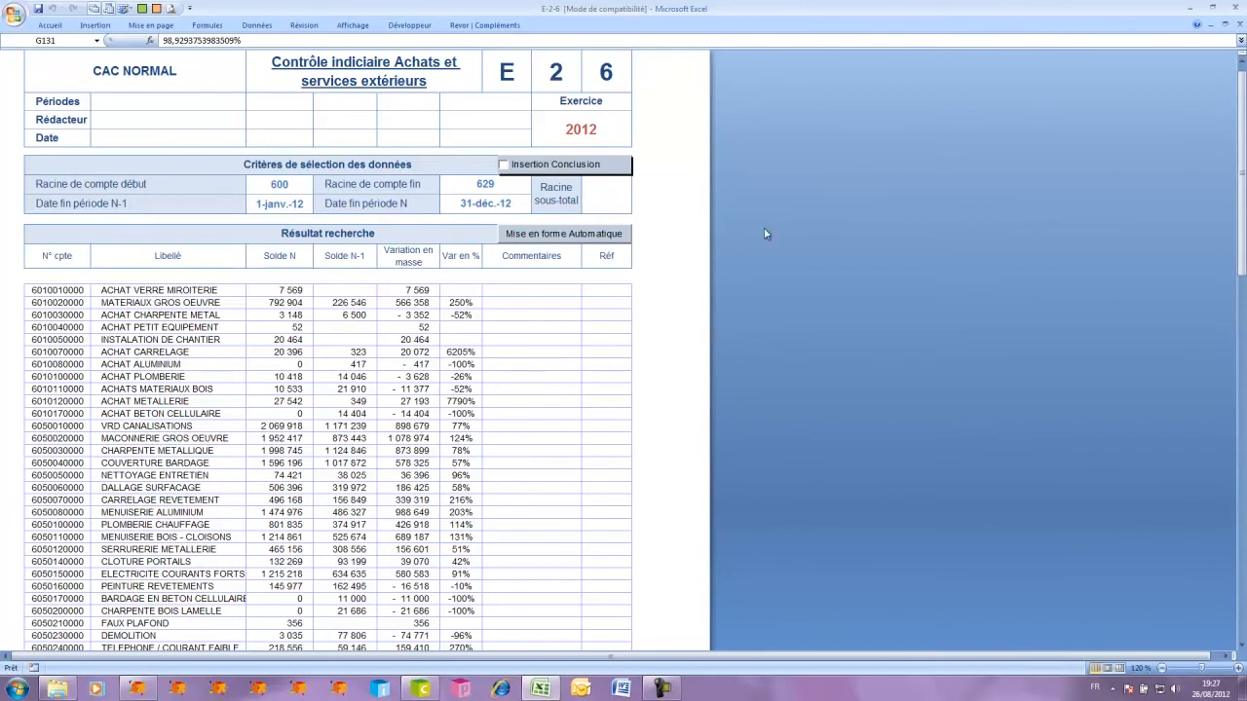
pyautogui.click(1239, 7)
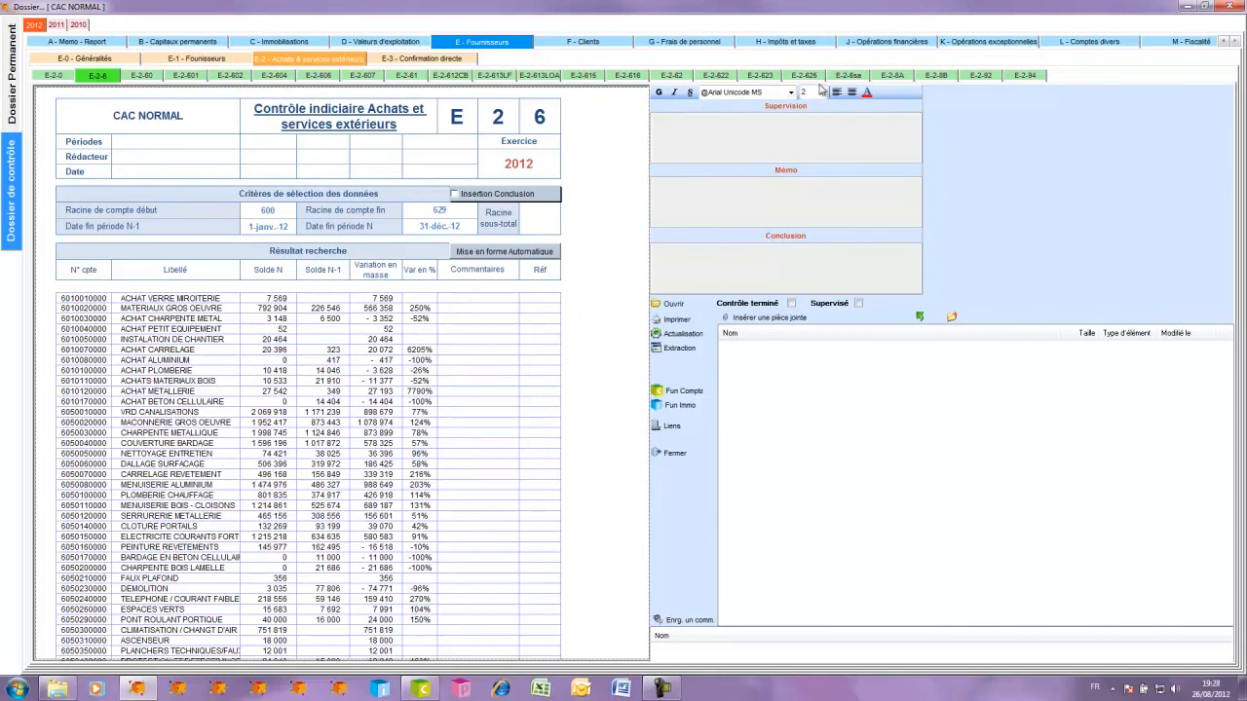
# Set up a random sampling query on sheet E-2-6sa for account roots 600 to 629, 20 lines, starting from 01/01/2012
pyautogui.click(848, 75)
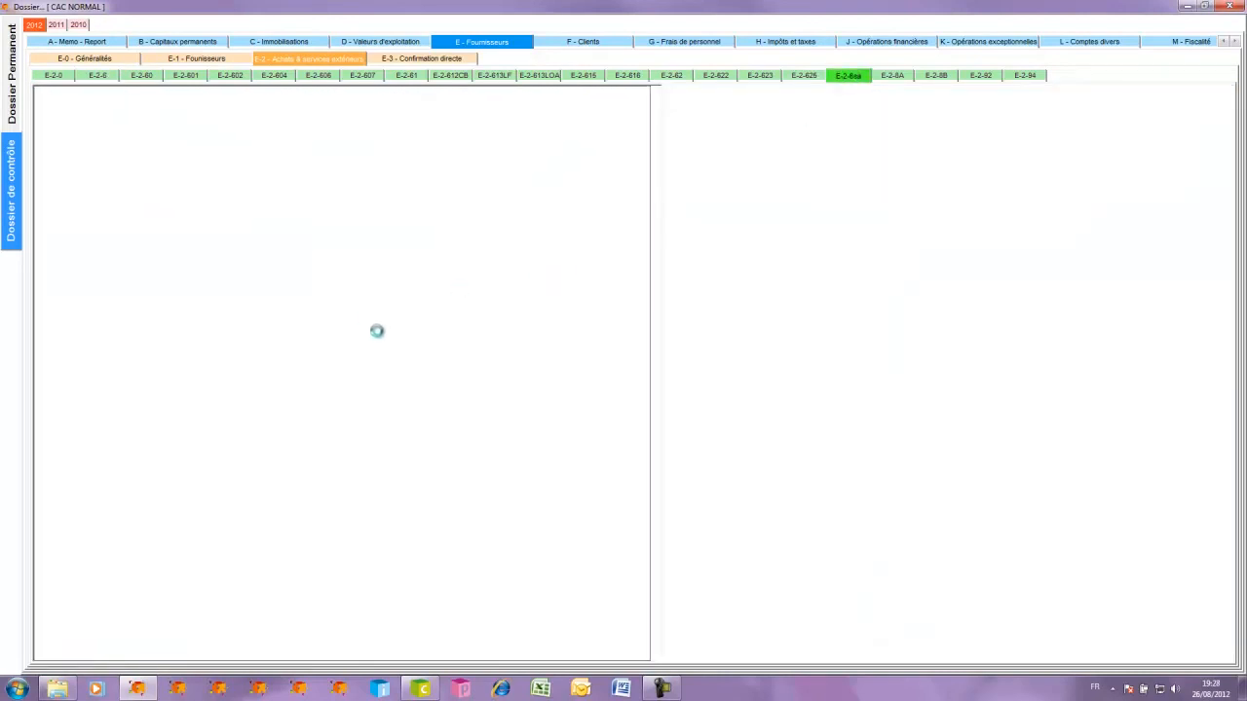
pyautogui.rightClick(370, 348)
pyautogui.click(451, 352)
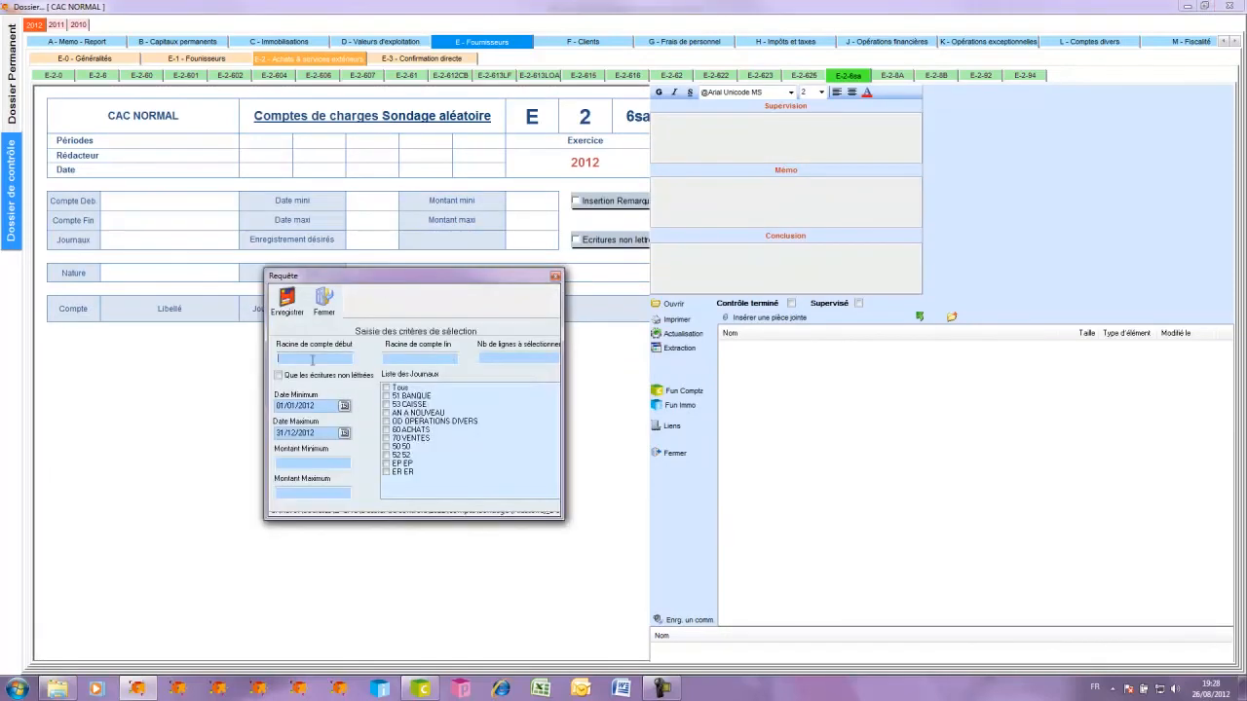
pyautogui.write('600')
pyautogui.press('Tab')
pyautogui.write('0')
pyautogui.moveTo(305, 406); pyautogui.dragTo(277, 405)
pyautogui.write('01')
# Save the random sampling query, replacing the existing one, and update the E-2-6sa sheet with the selected entries
pyautogui.click(287, 304)
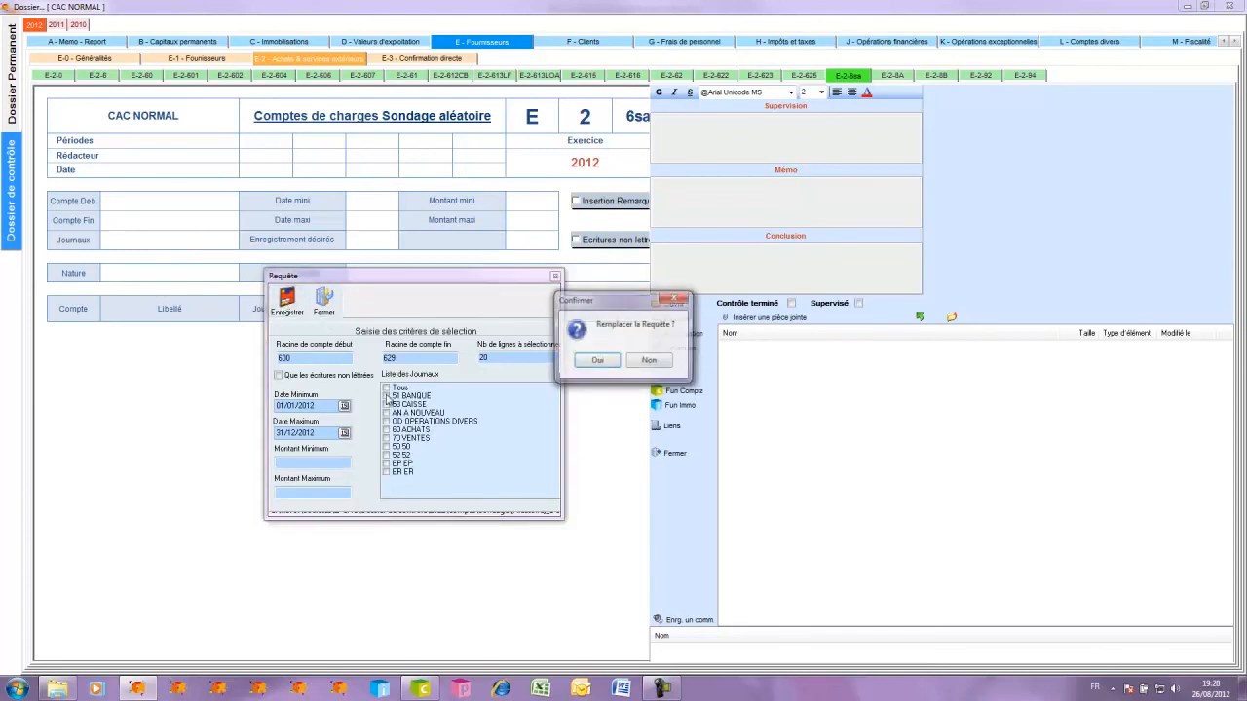
pyautogui.click(596, 362)
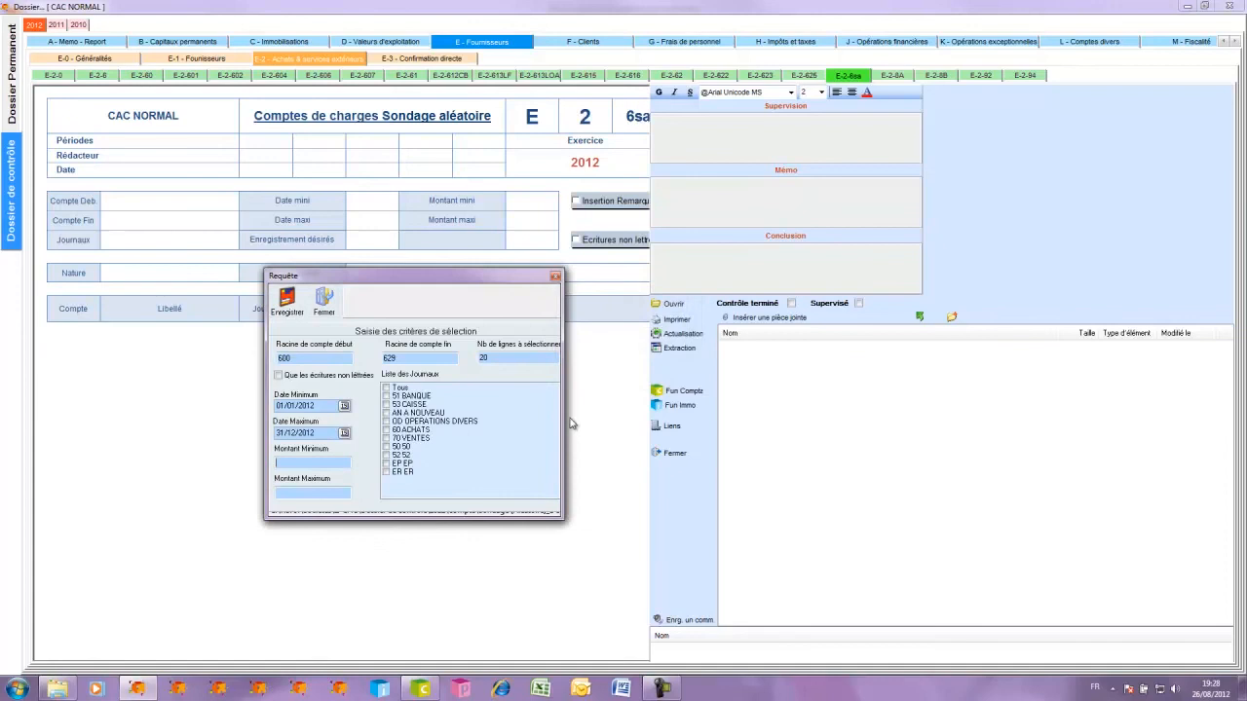
pyautogui.click(594, 362)
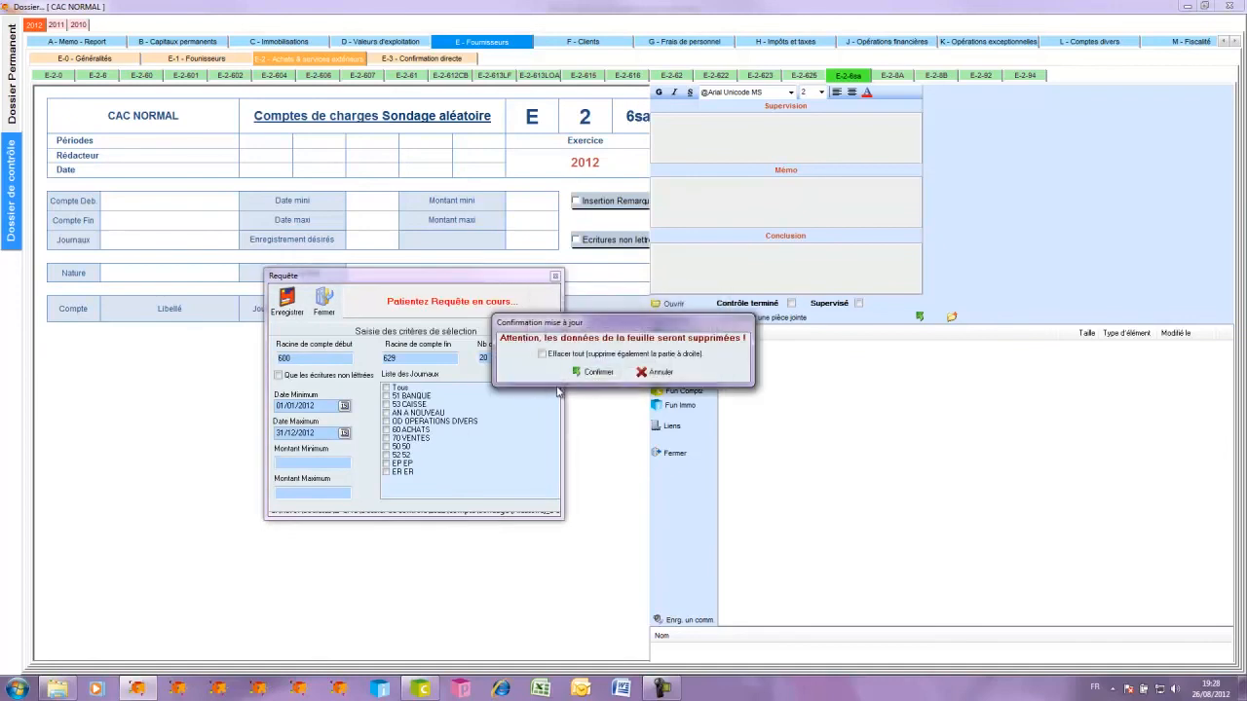
pyautogui.click(574, 450)
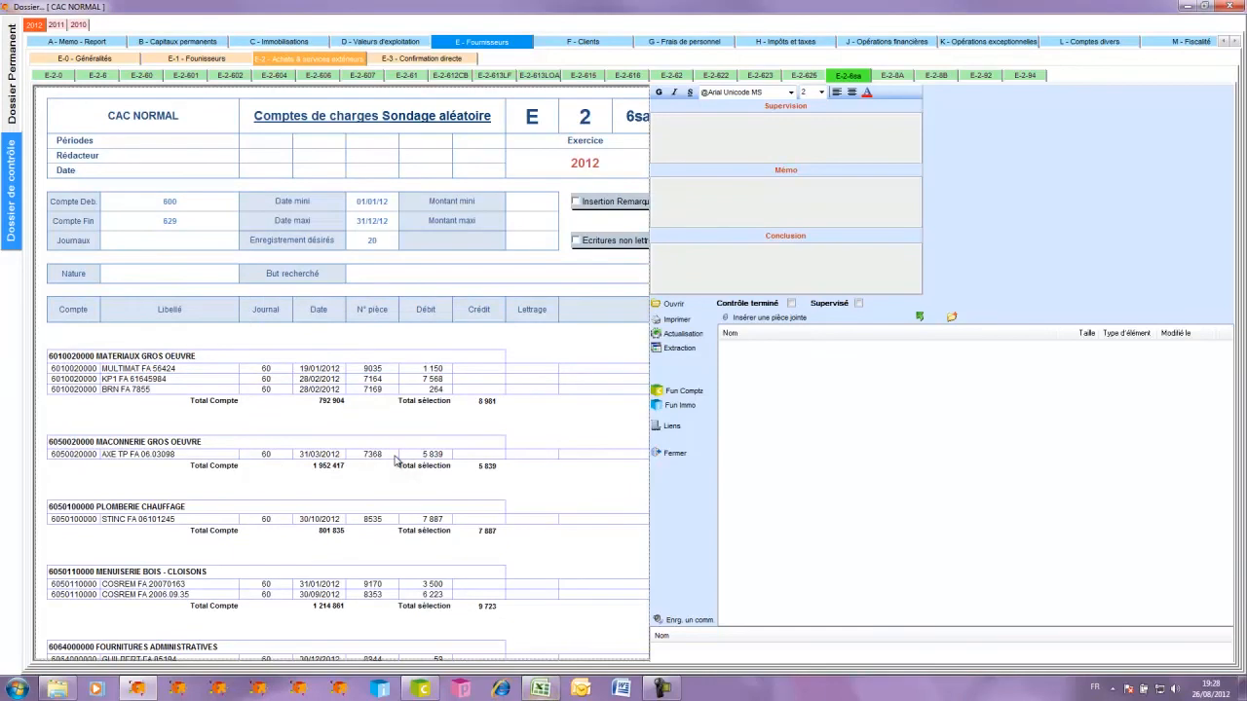
# Examine the sampled entries and the account and selection totals of E-2-6sa in Excel, and close the workbook
pyautogui.scroll(15, 452, 459)
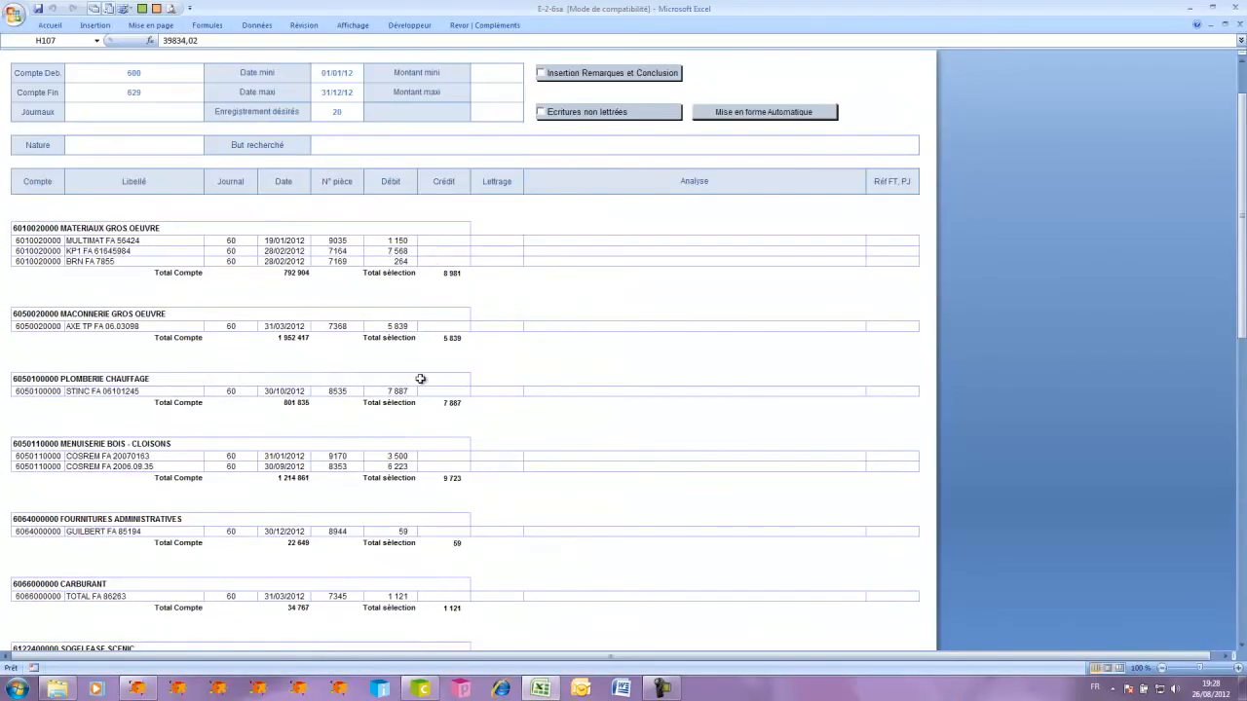
pyautogui.scroll(-6, 420, 481)
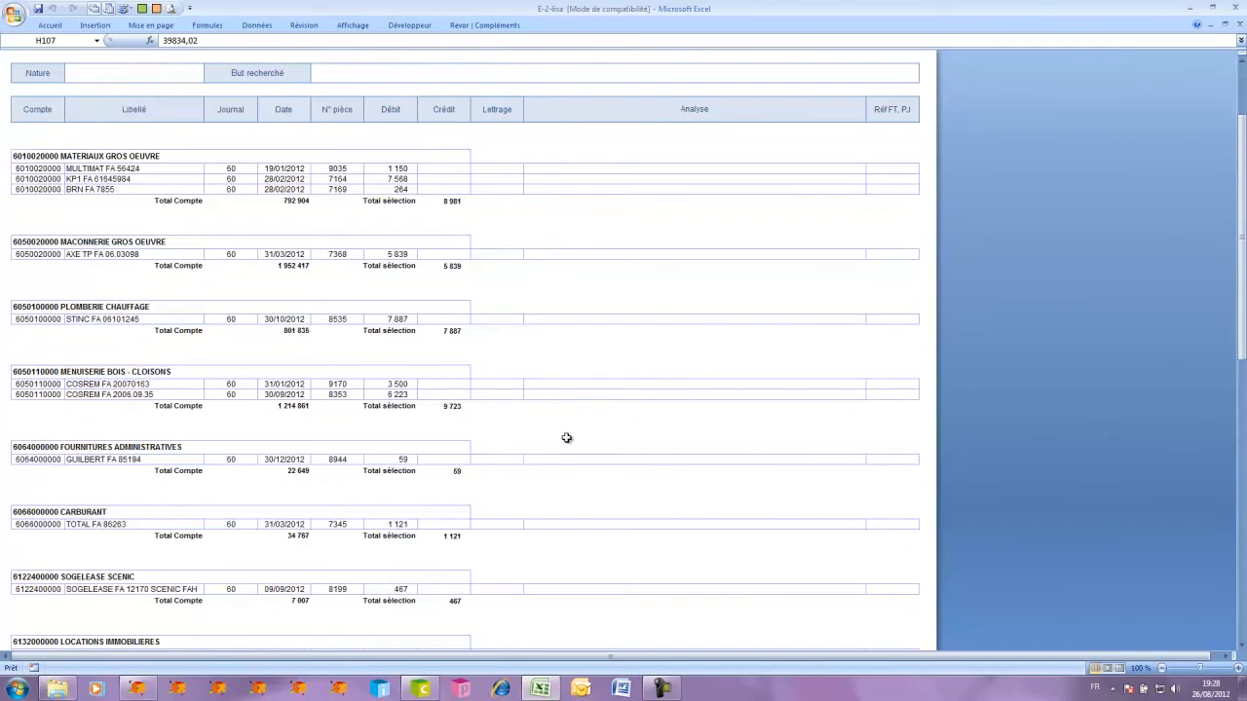
pyautogui.scroll(-8, 566, 439)
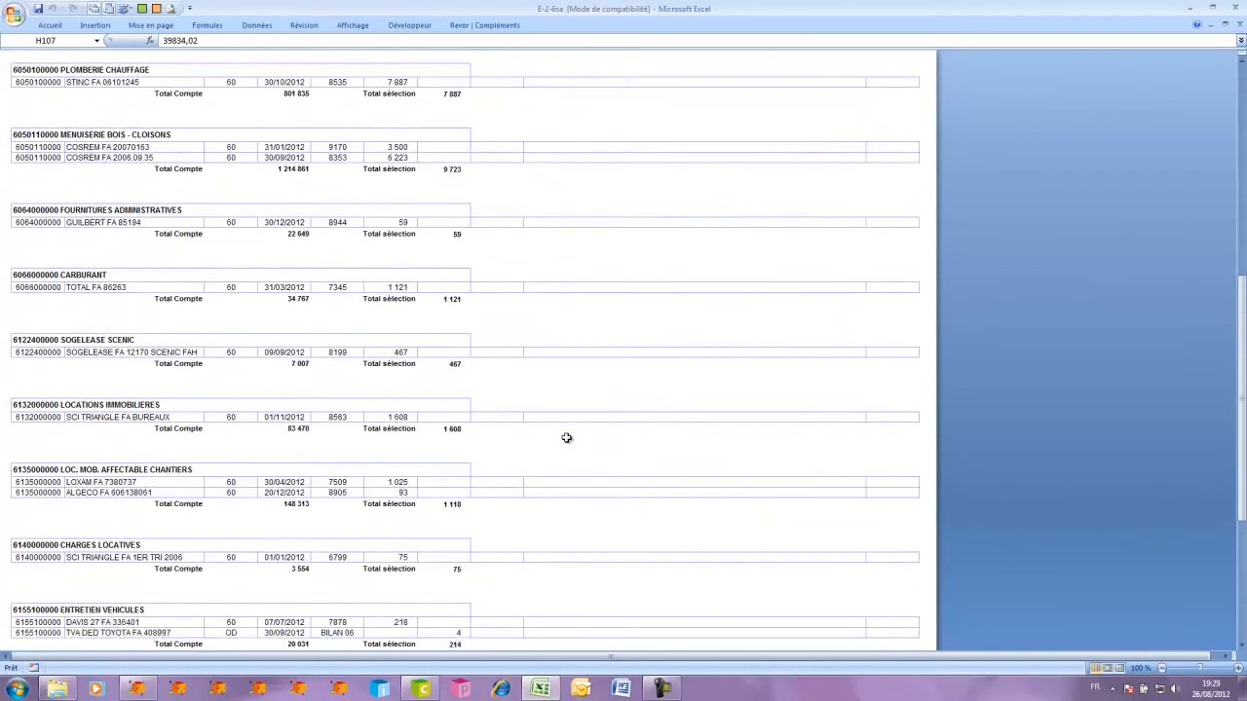
pyautogui.scroll(-5, 567, 438)
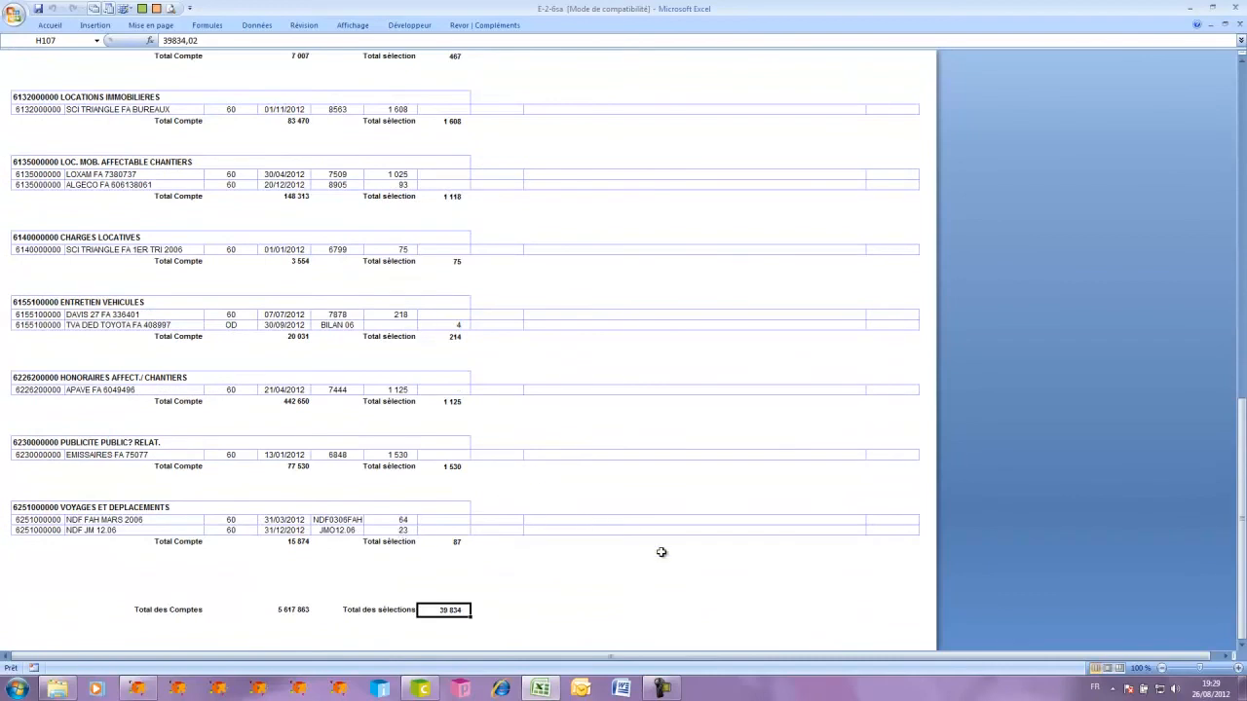
pyautogui.click(287, 610)
pyautogui.click(448, 613)
pyautogui.scroll(20, 616, 599)
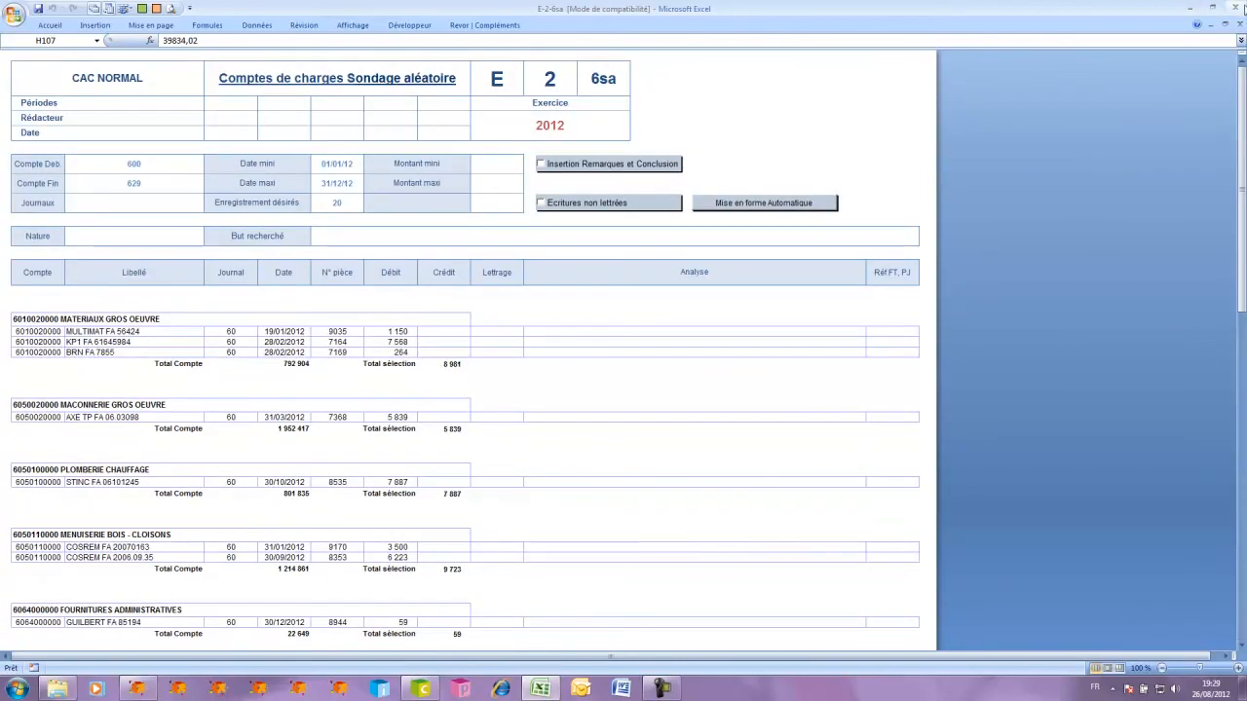
pyautogui.click(1230, 7)
pyautogui.click(571, 378)
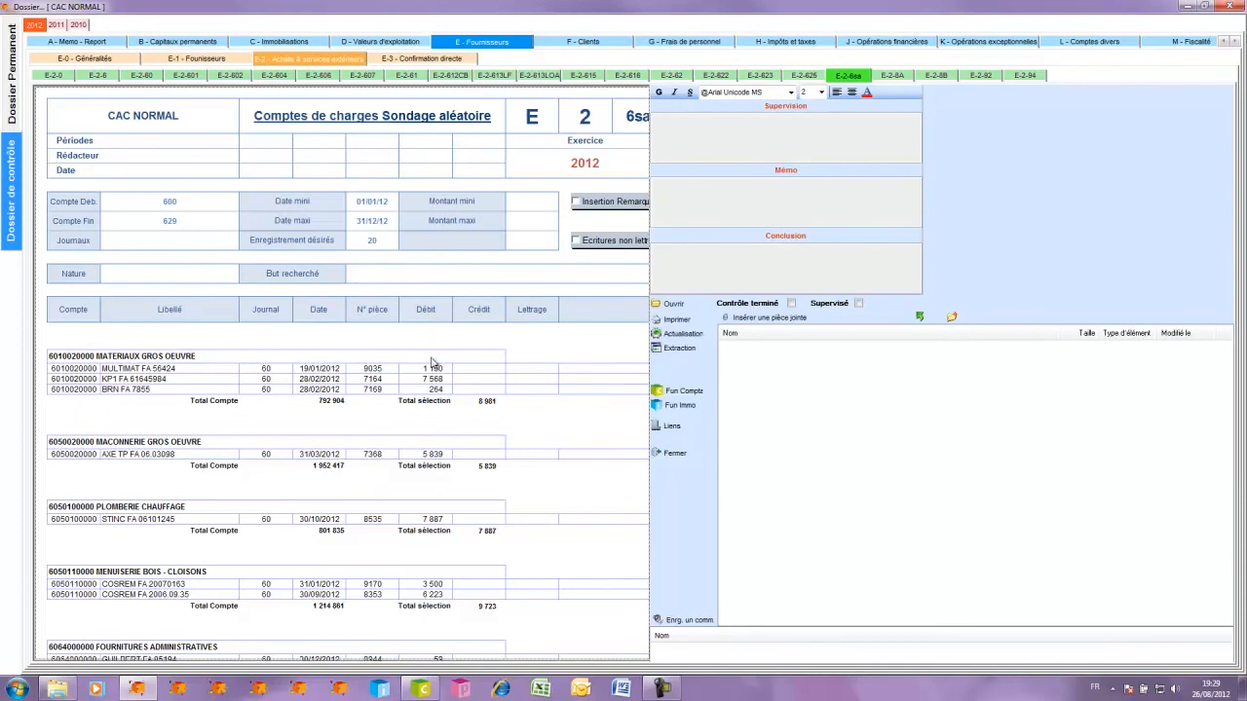
# Start a new document in the E-2 purchases folder and look through the base file, template and file explorer sources
pyautogui.rightClick(336, 62)
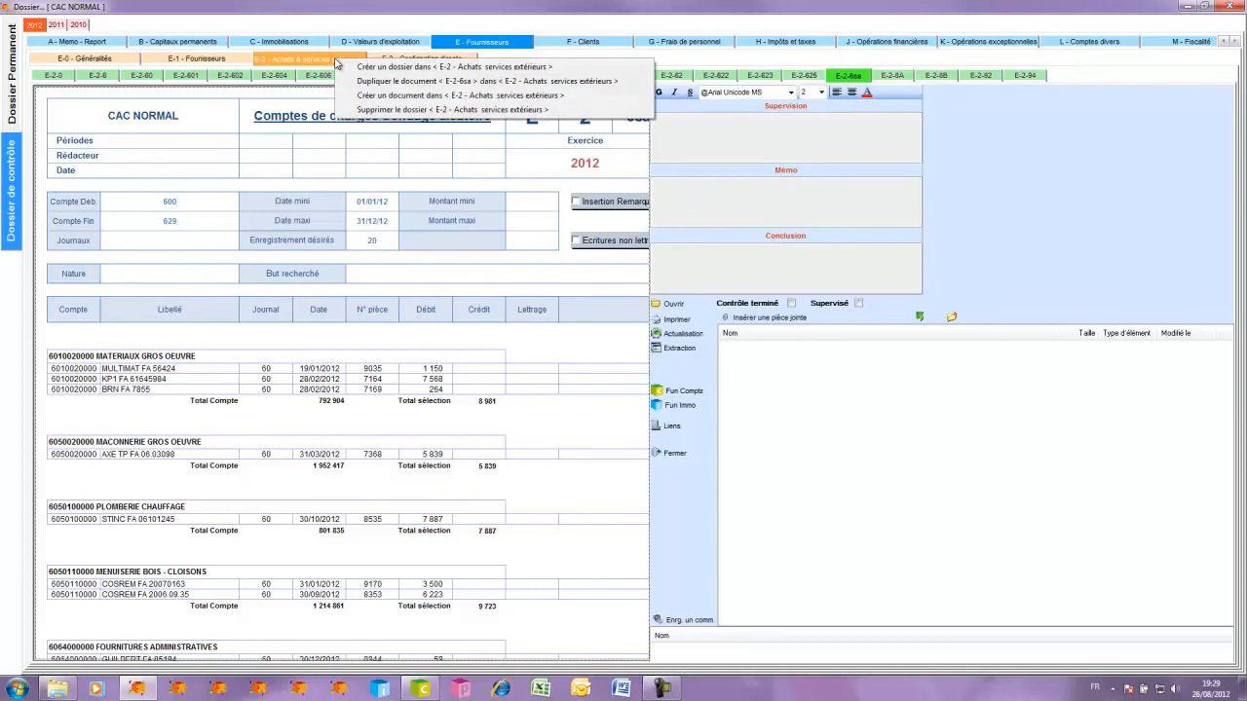
pyautogui.click(402, 101)
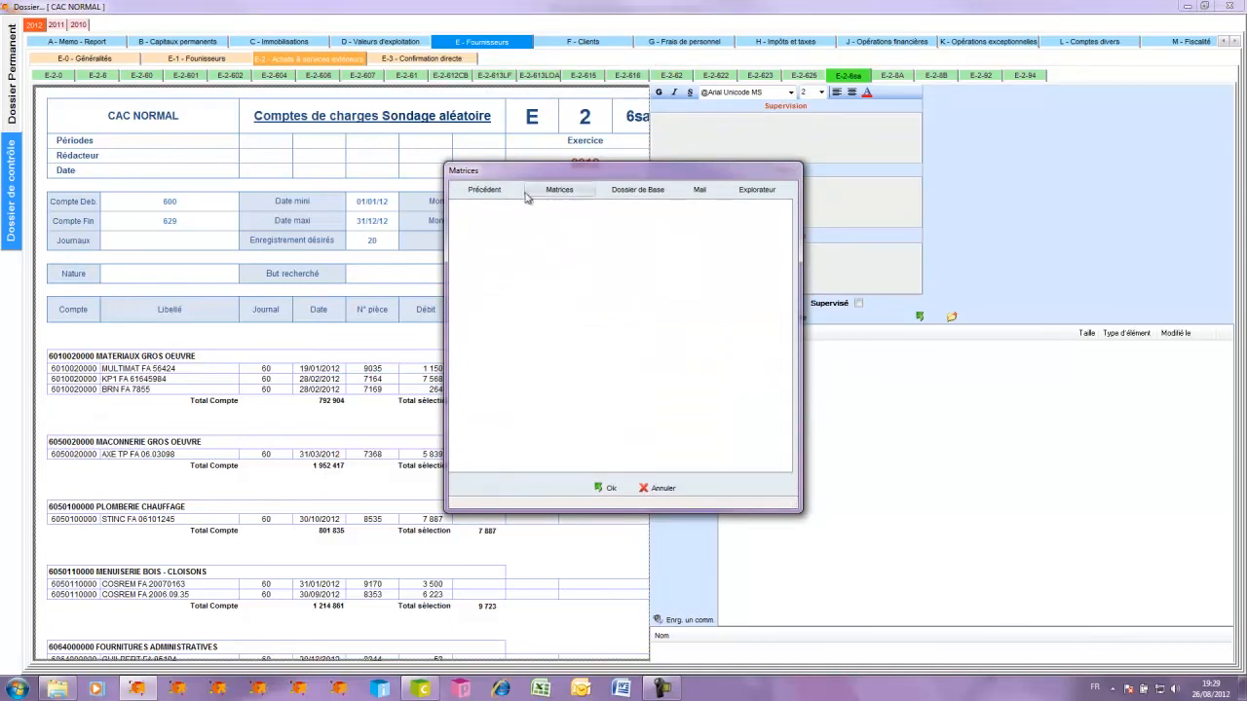
pyautogui.click(628, 191)
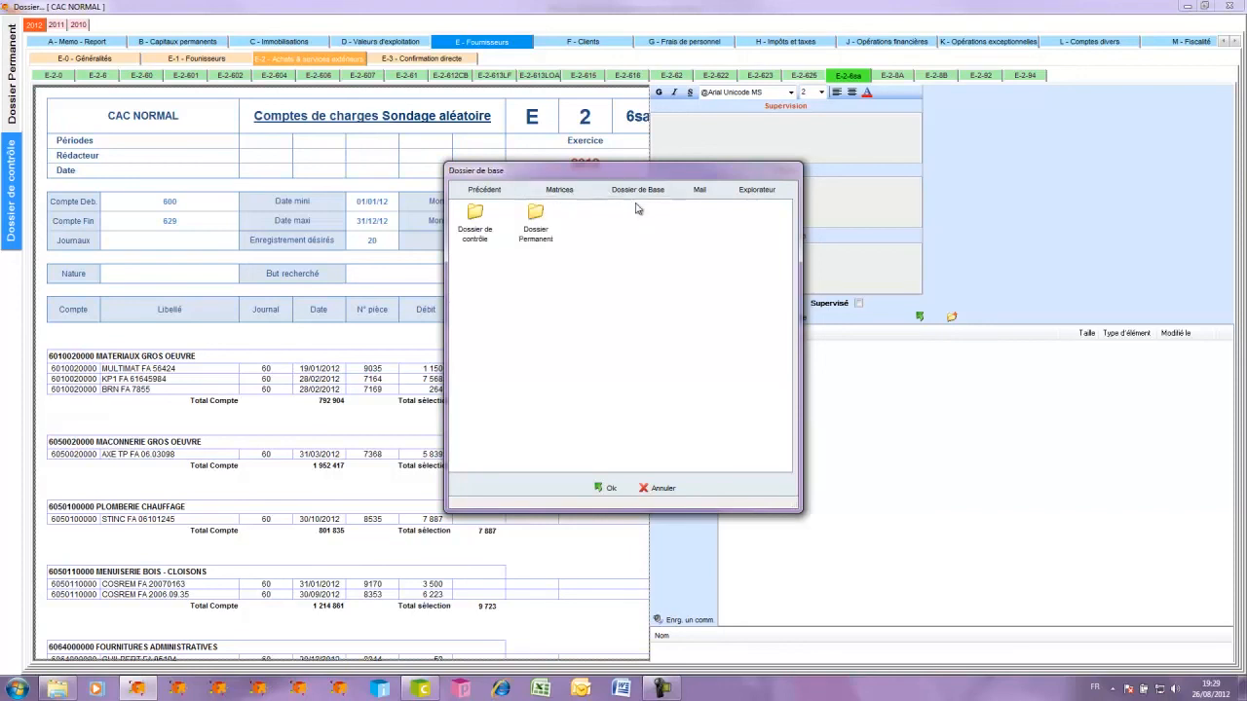
pyautogui.click(475, 217)
pyautogui.doubleClick(474, 216)
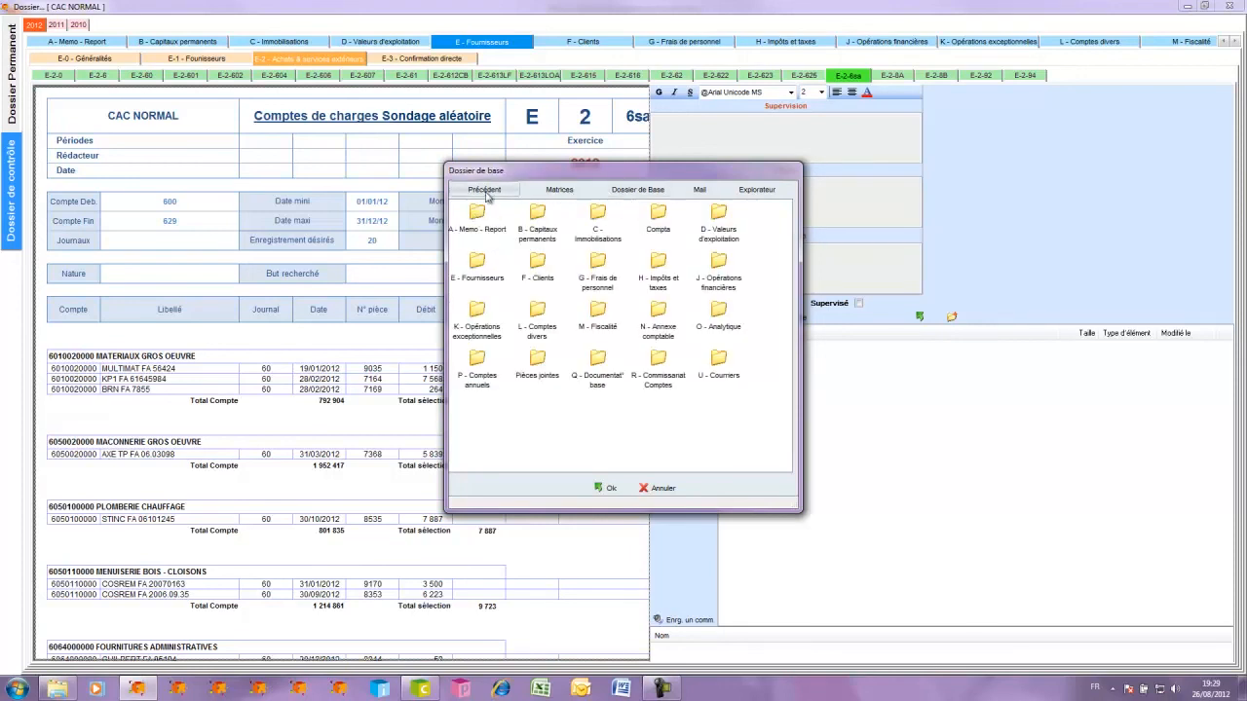
pyautogui.click(489, 192)
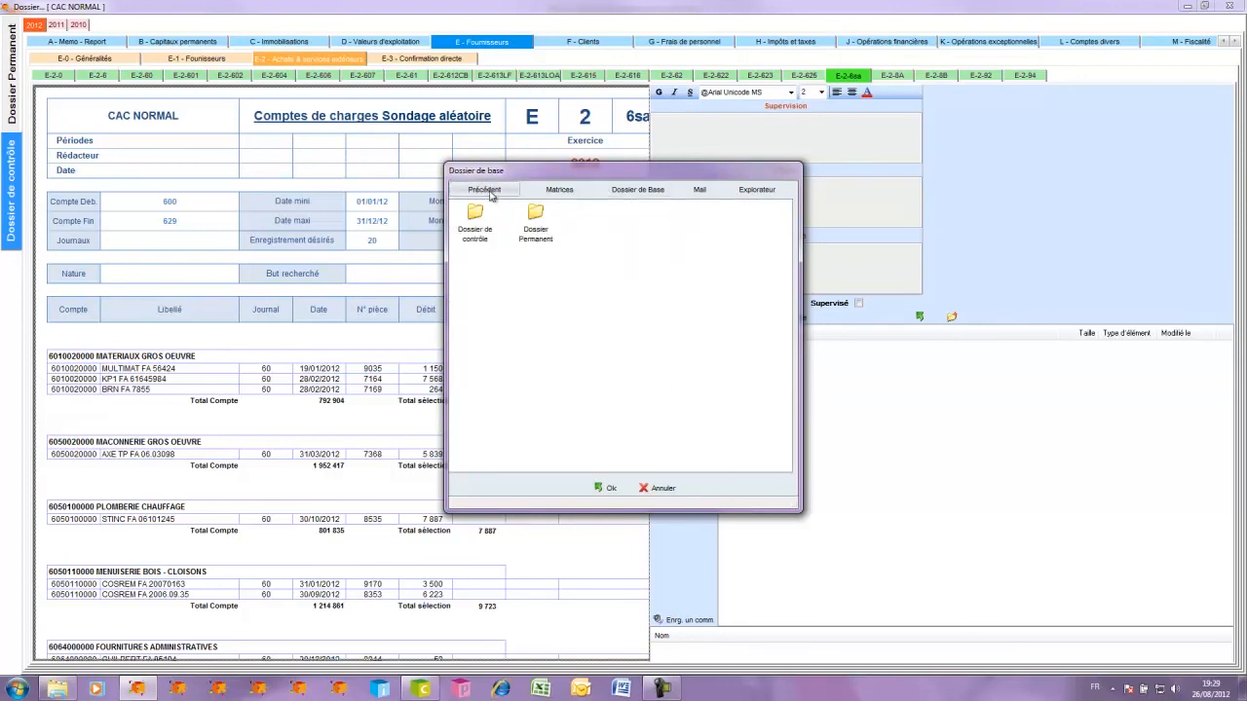
pyautogui.click(570, 198)
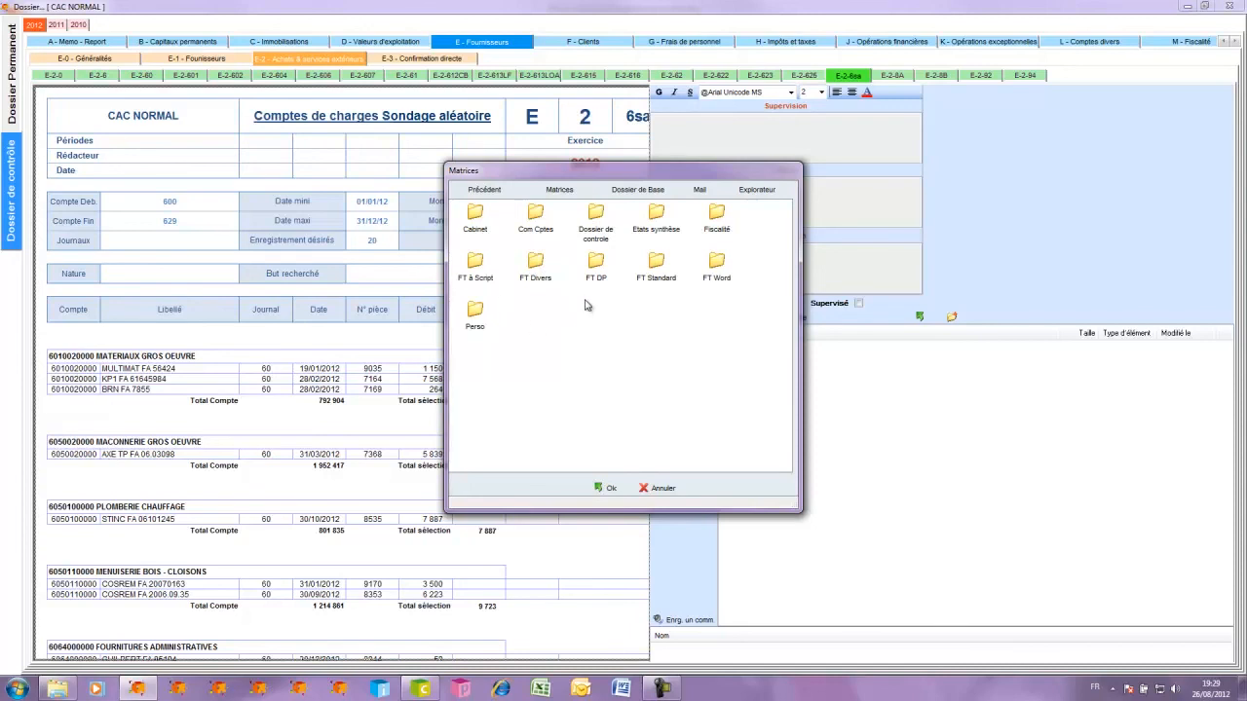
pyautogui.click(752, 192)
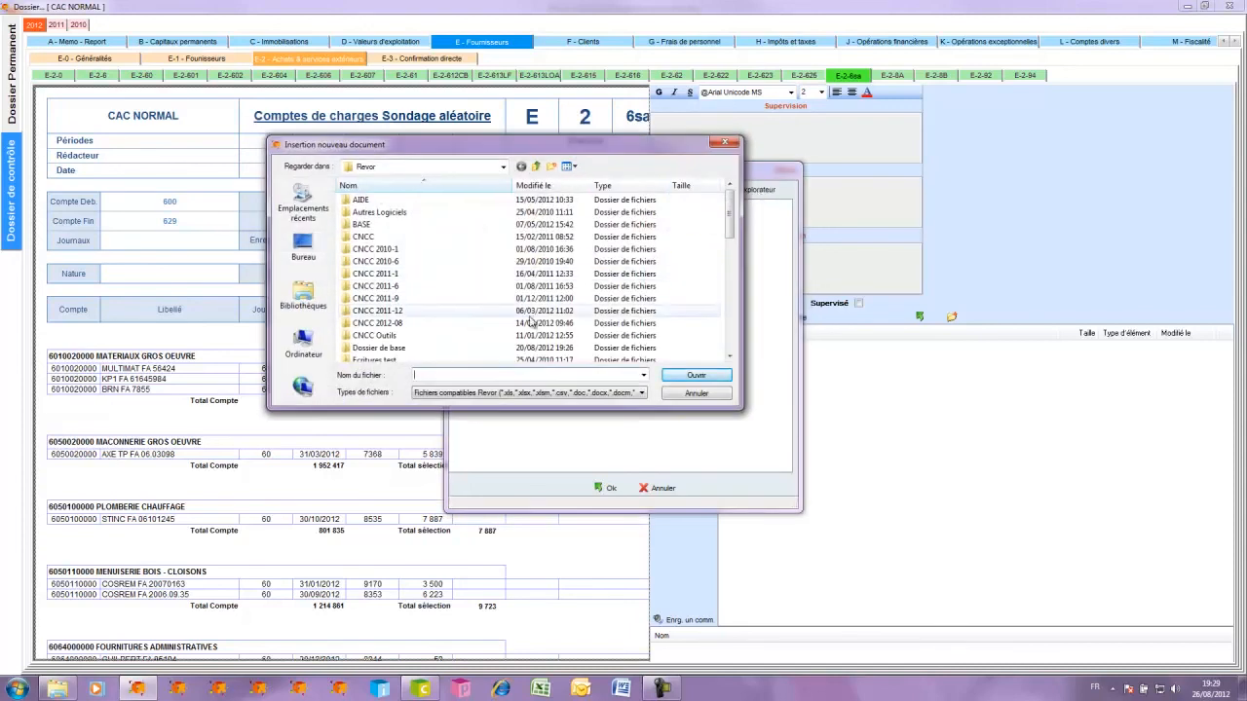
pyautogui.click(716, 394)
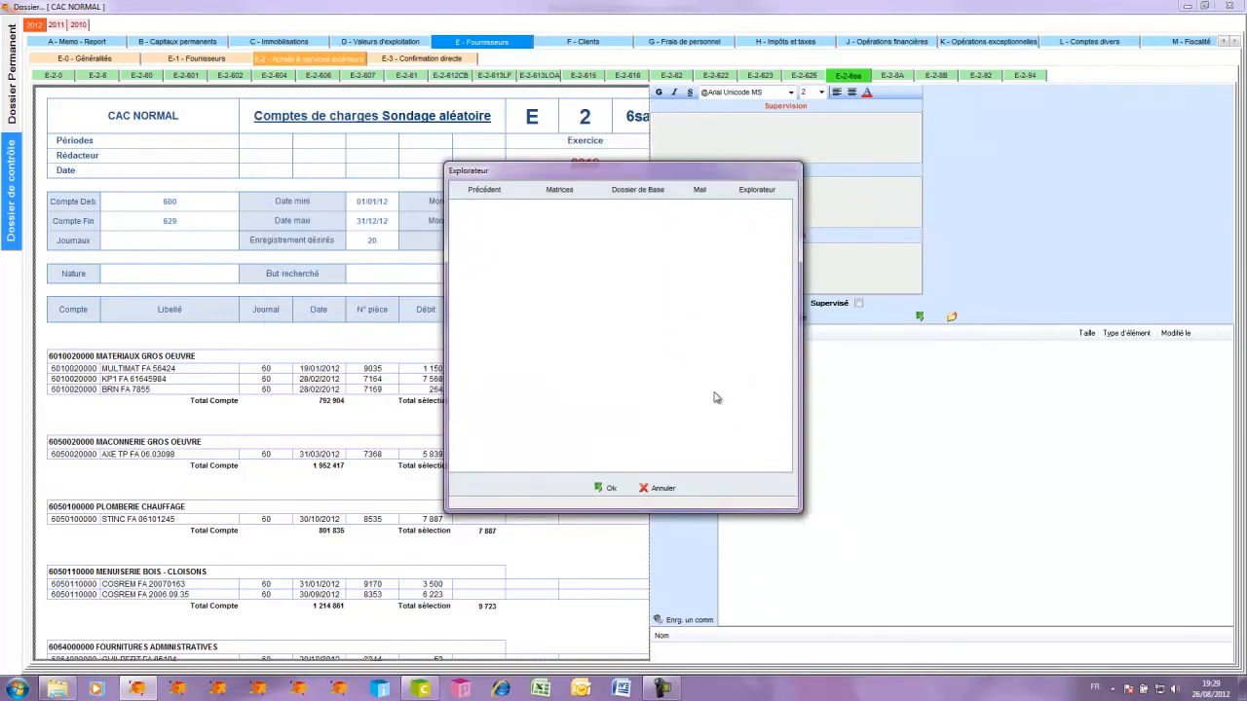
# Create the document from the FT sondage template in the FT à Script templates folder and name it E-2-614
pyautogui.click(574, 190)
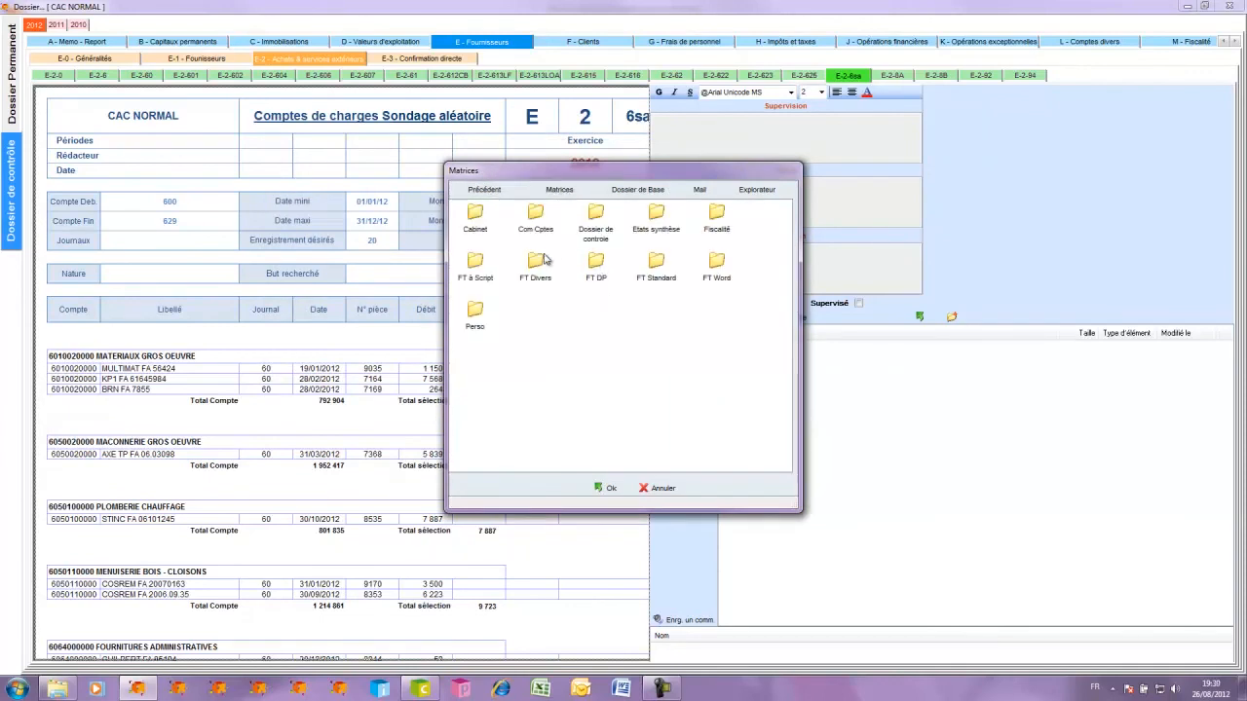
pyautogui.doubleClick(474, 261)
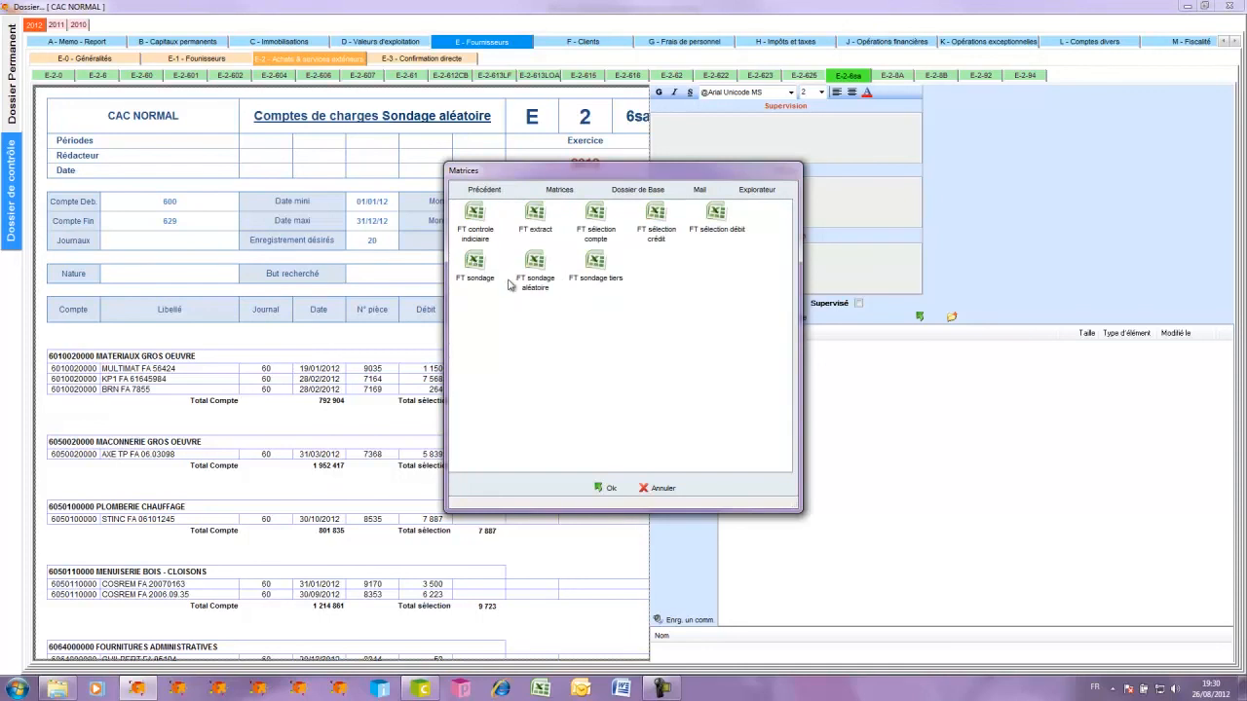
pyautogui.doubleClick(474, 263)
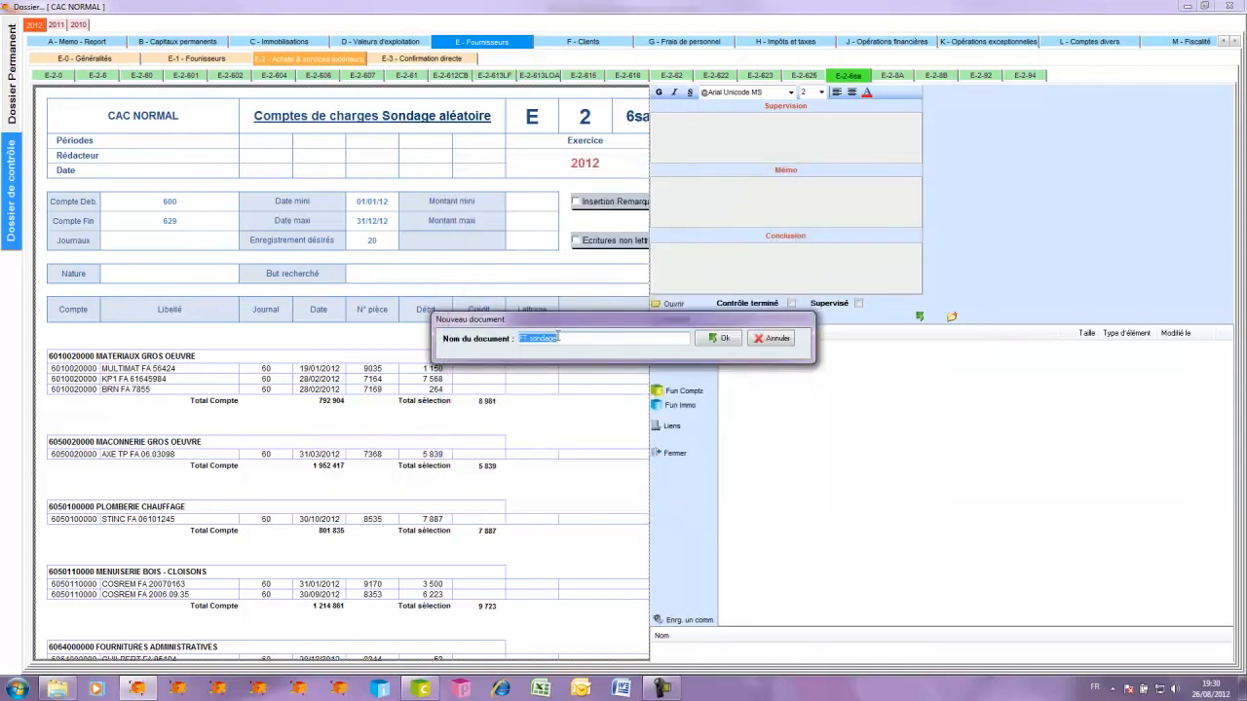
pyautogui.write('E-2-614')
pyautogui.click(720, 338)
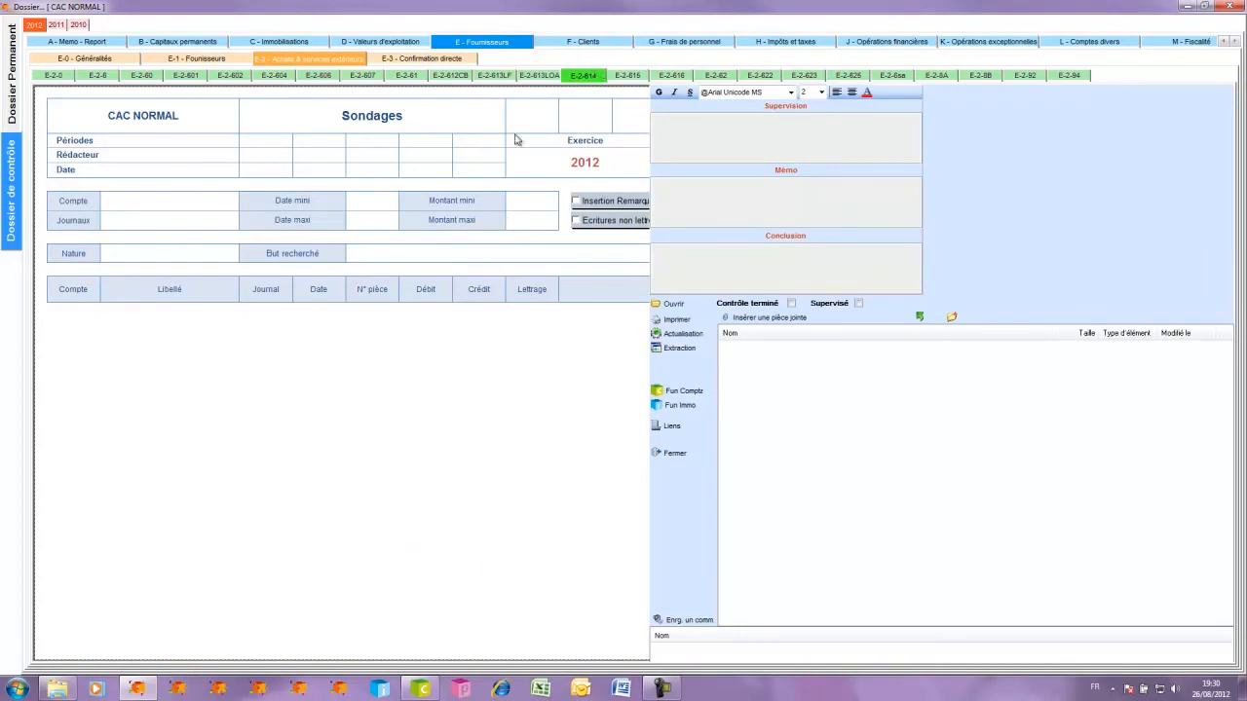
# Delete the Sondages Achats Marchandises document E-2-607 together with its attachments
pyautogui.click(364, 75)
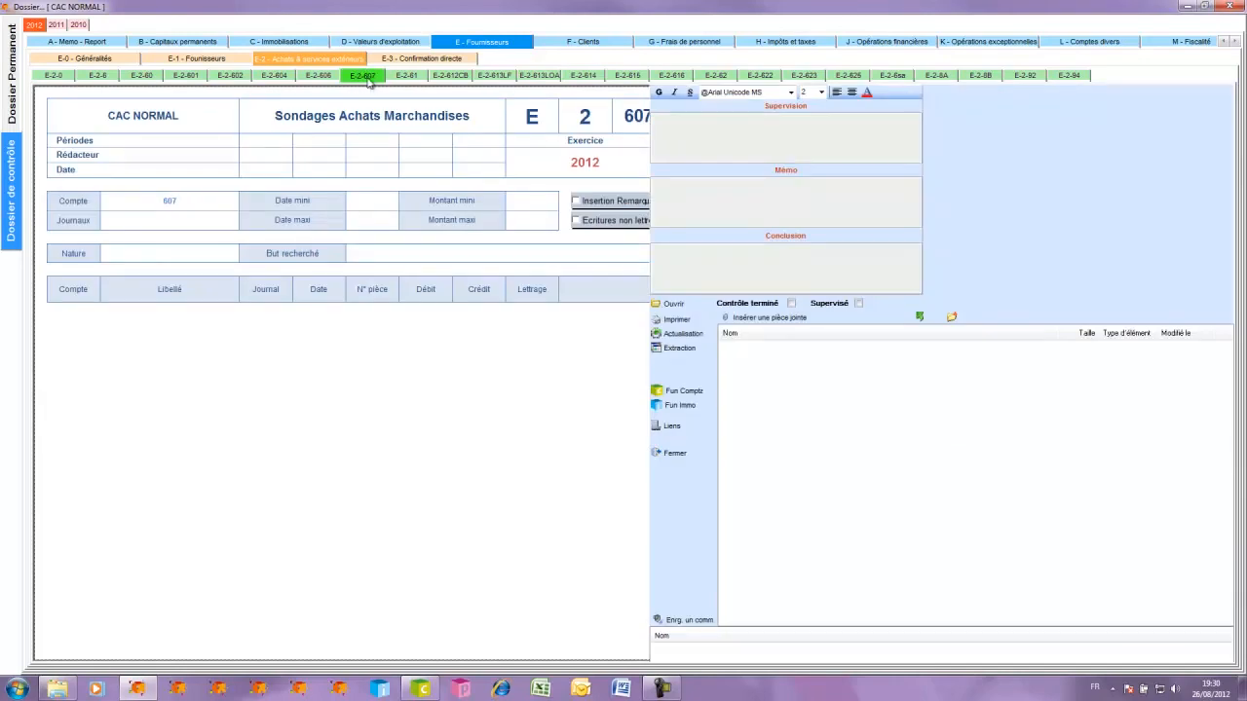
pyautogui.rightClick(368, 81)
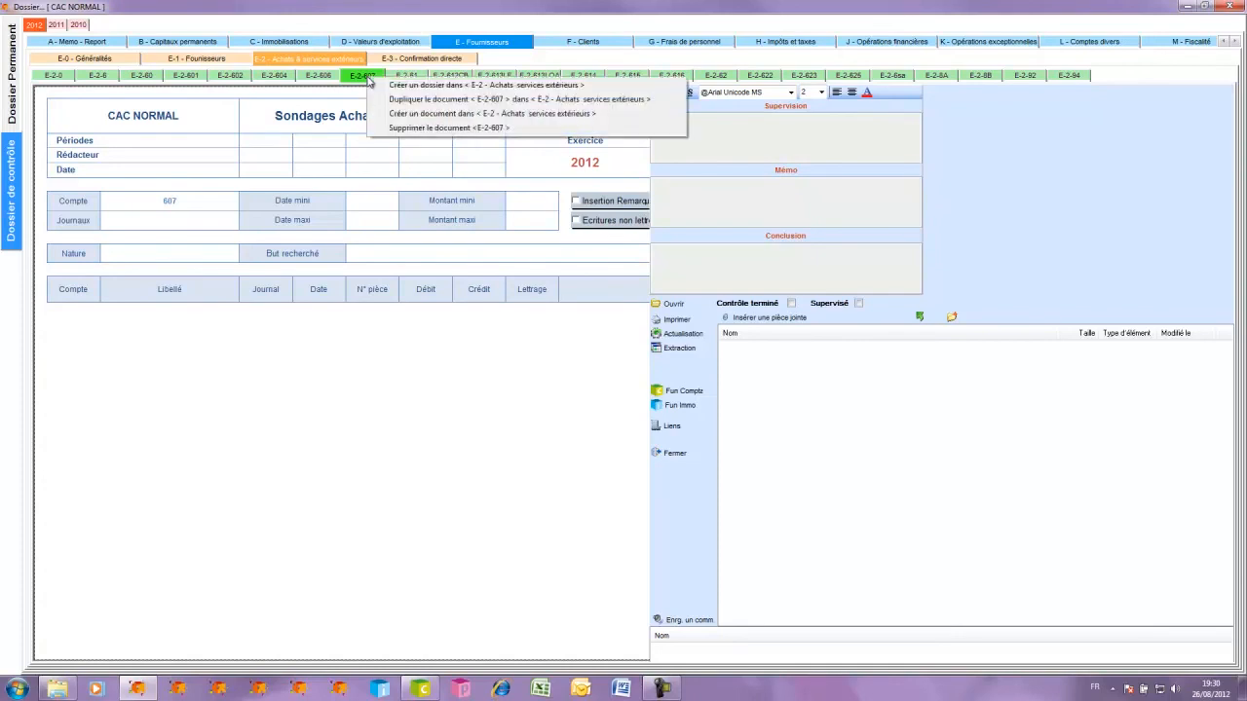
pyautogui.click(461, 129)
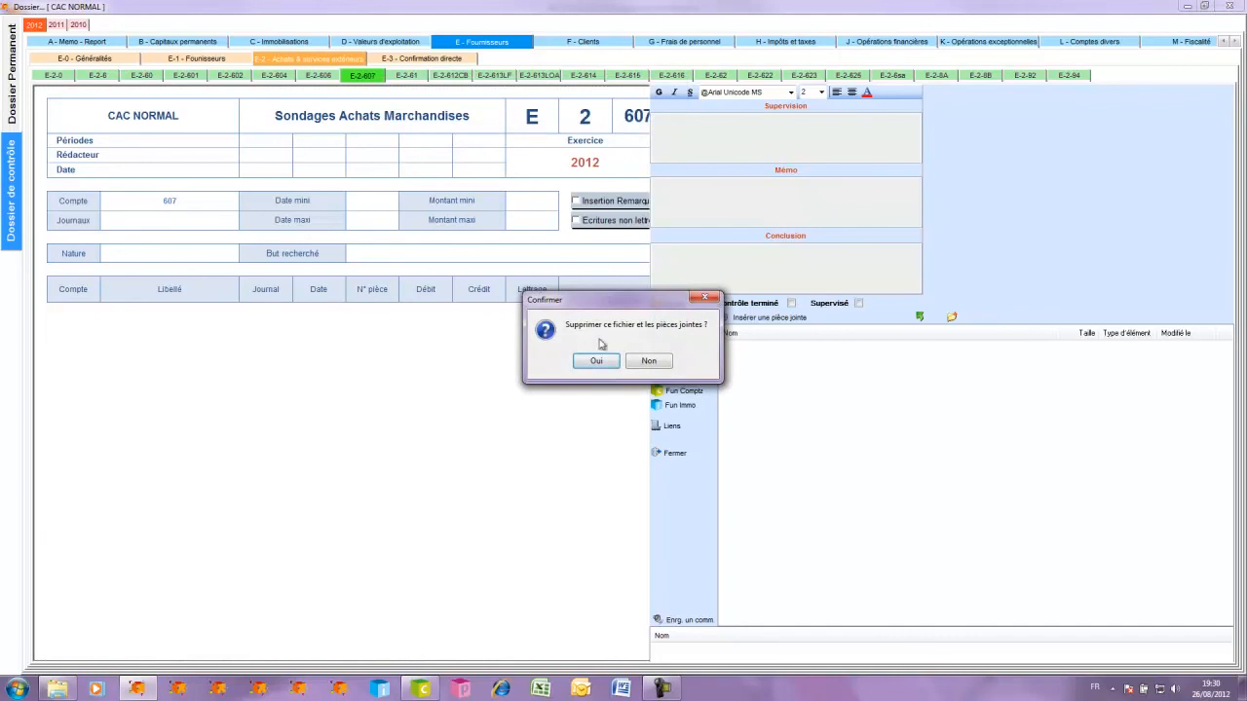
pyautogui.click(597, 361)
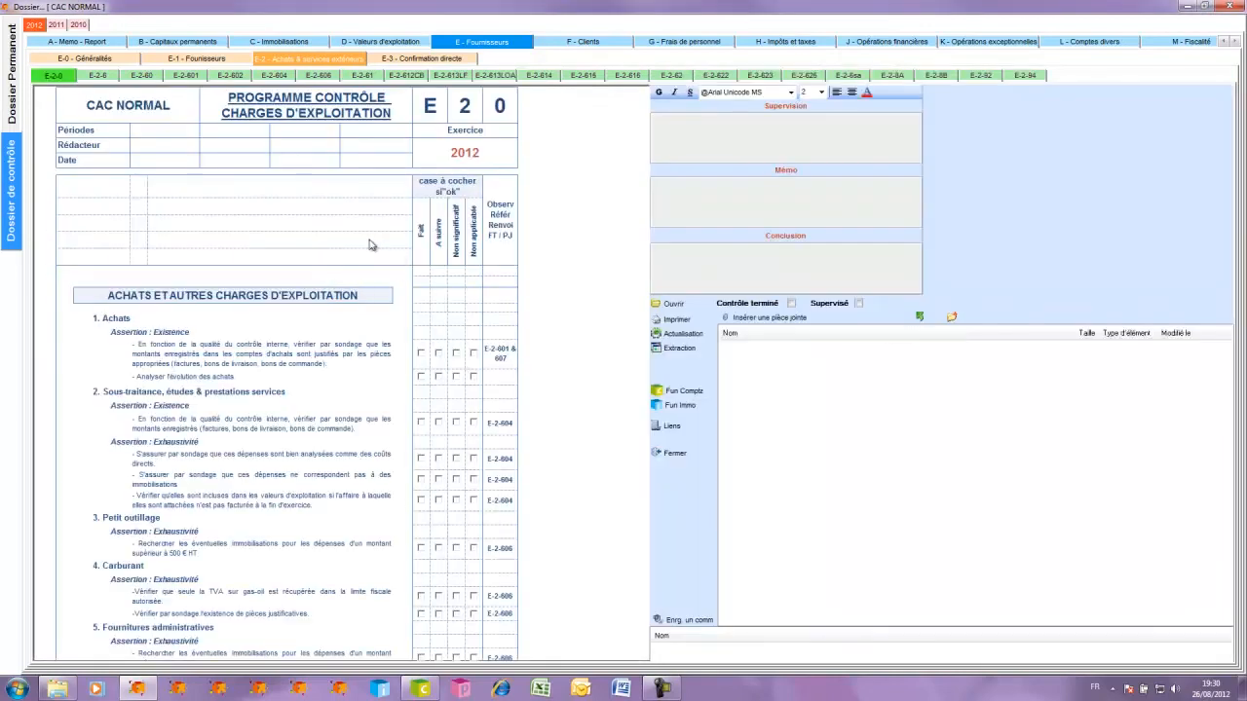
# Open sheet E-2-615 and review the commands available for the sheet, its document and the E-2 folder
pyautogui.click(582, 77)
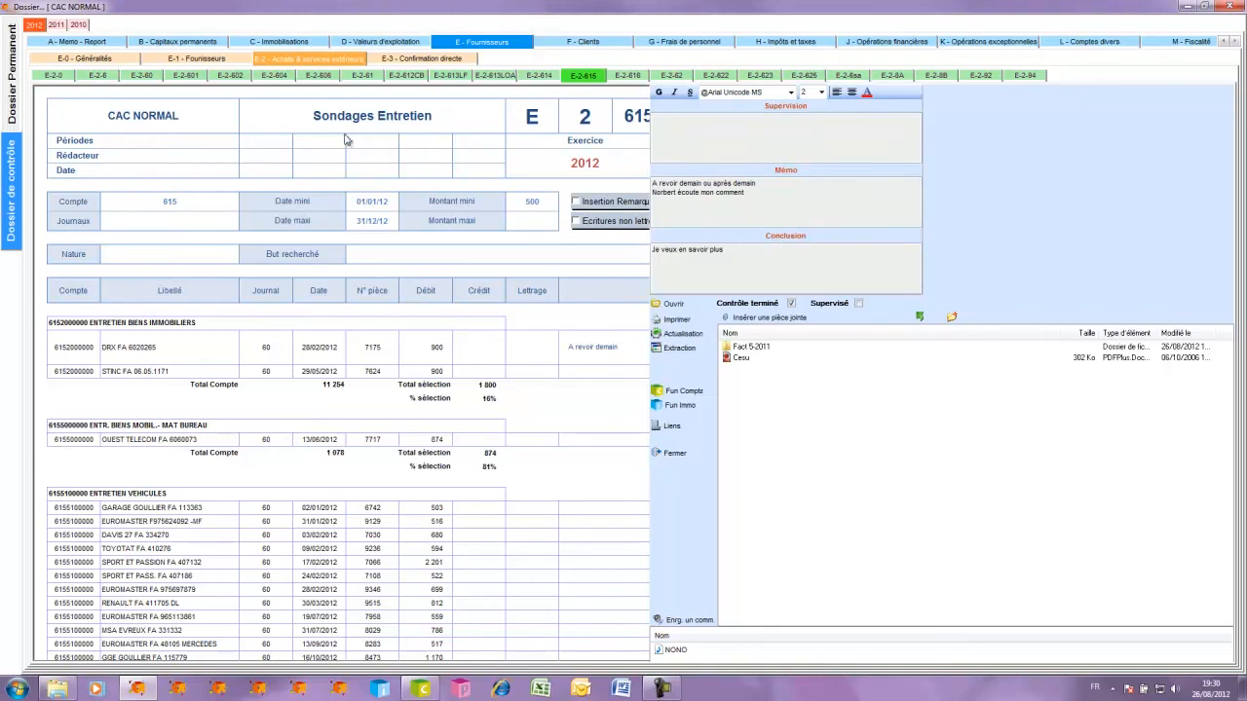
pyautogui.rightClick(464, 259)
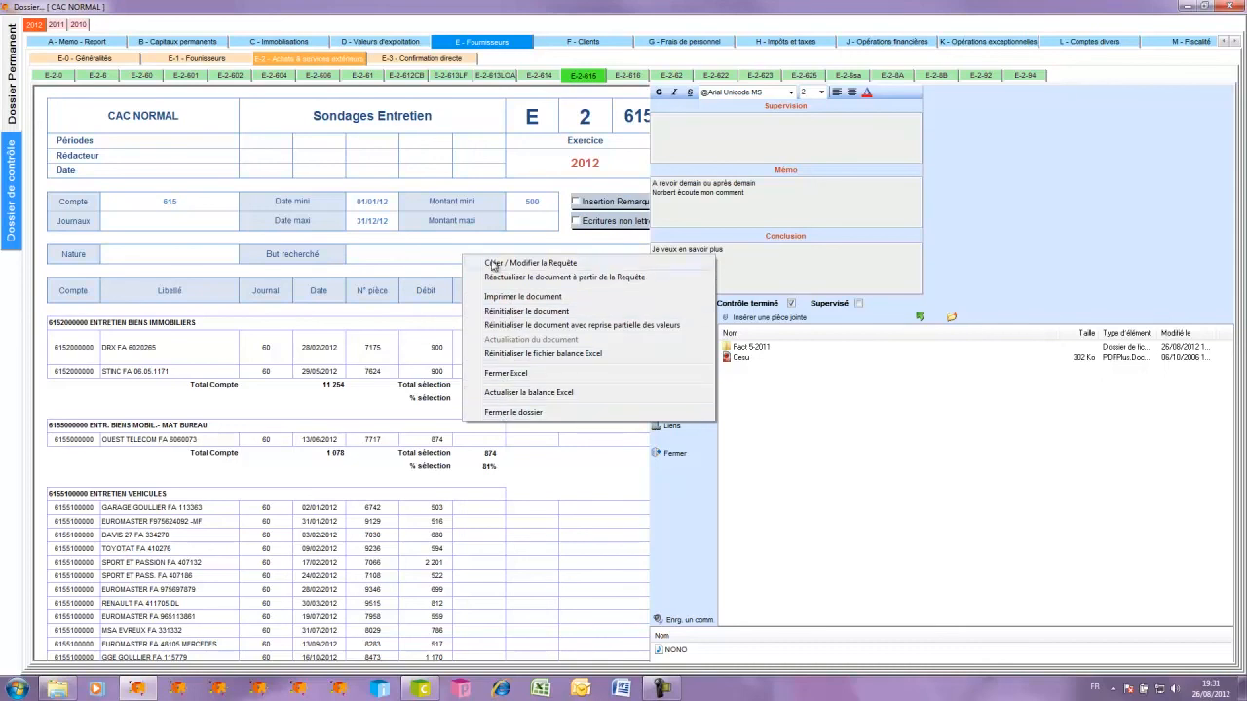
pyautogui.click(434, 238)
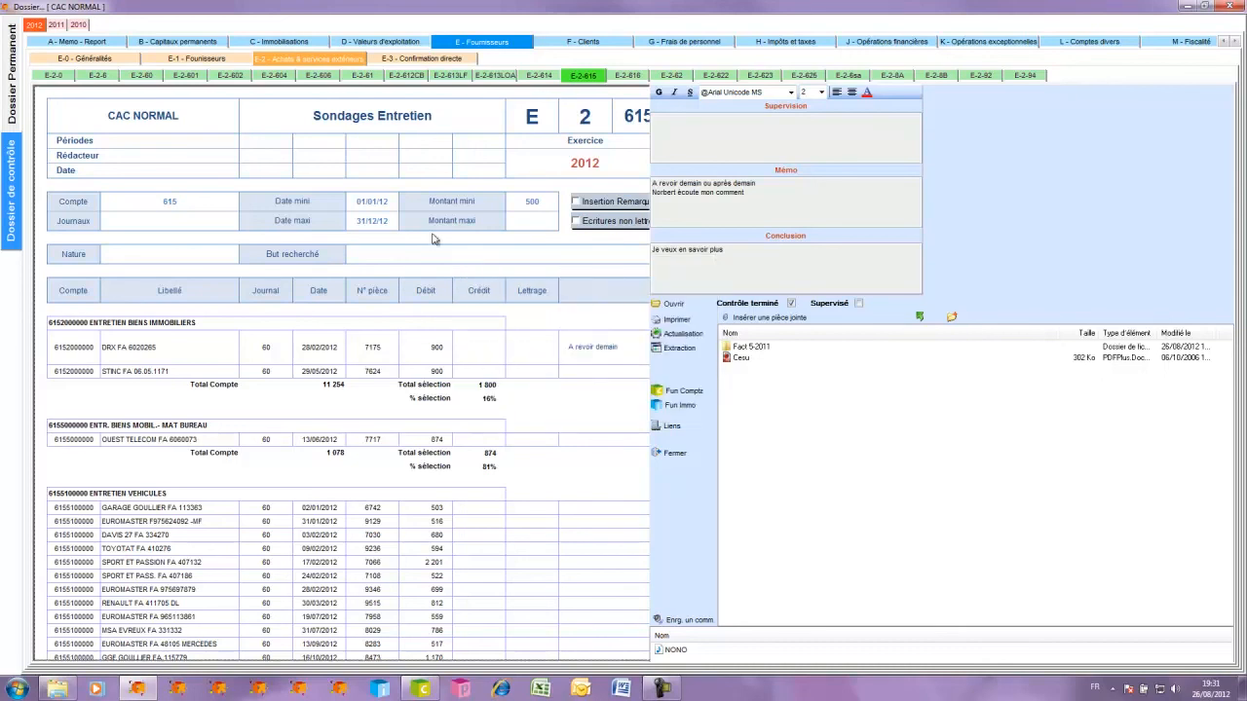
pyautogui.rightClick(584, 76)
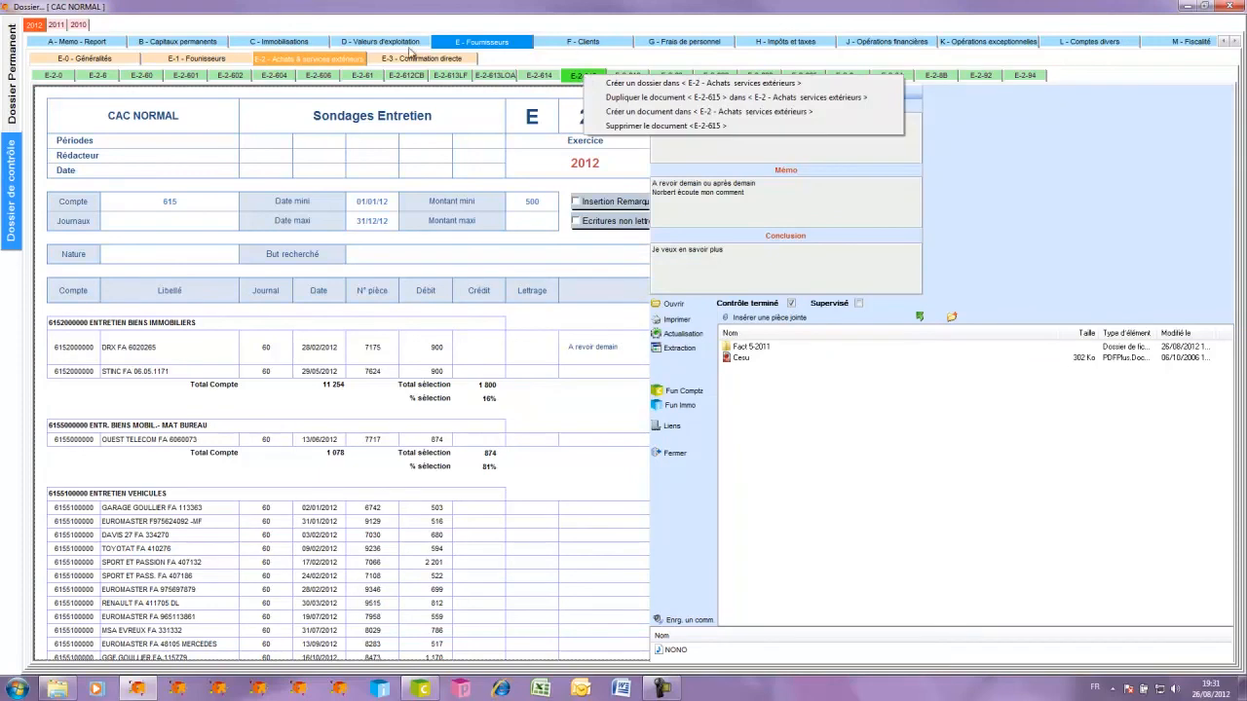
pyautogui.rightClick(350, 62)
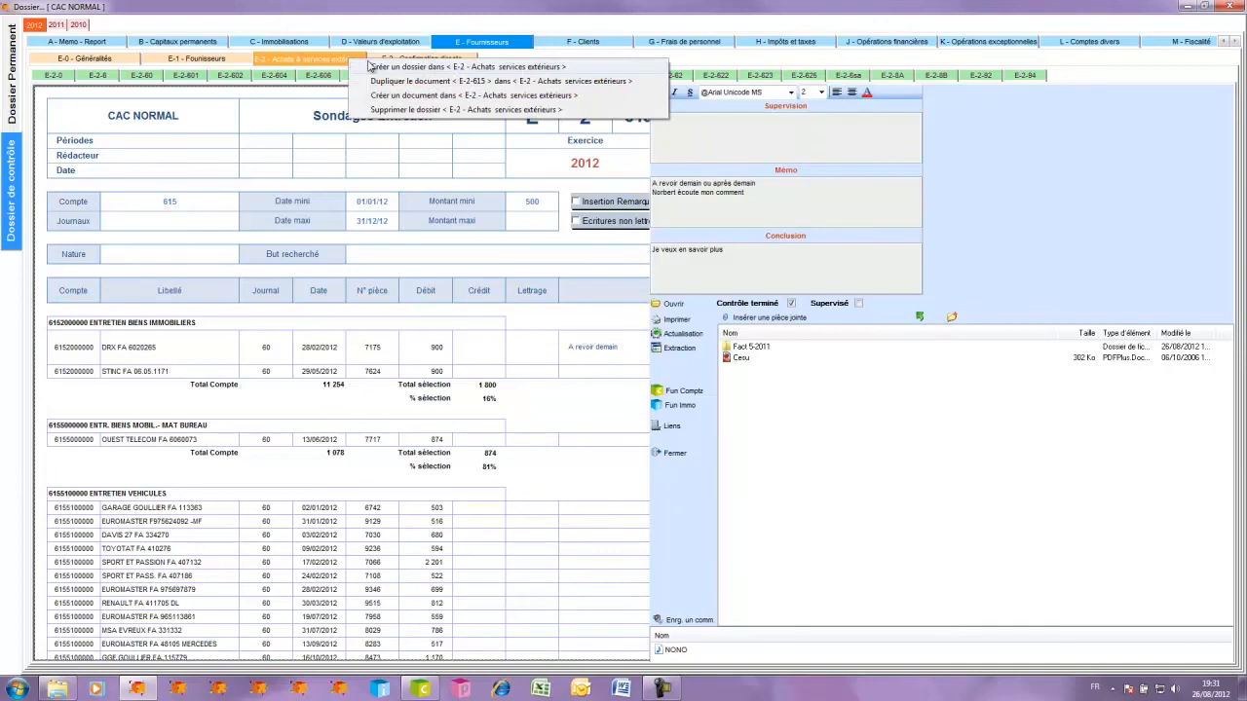
pyautogui.click(455, 231)
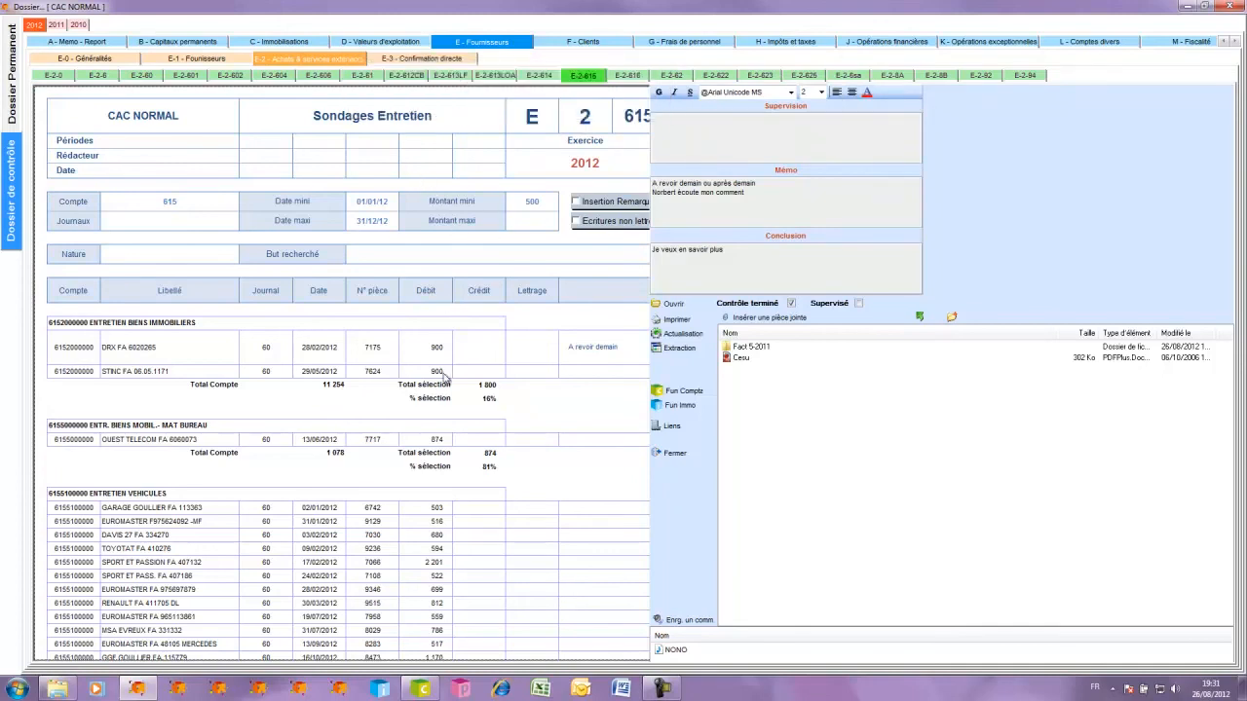